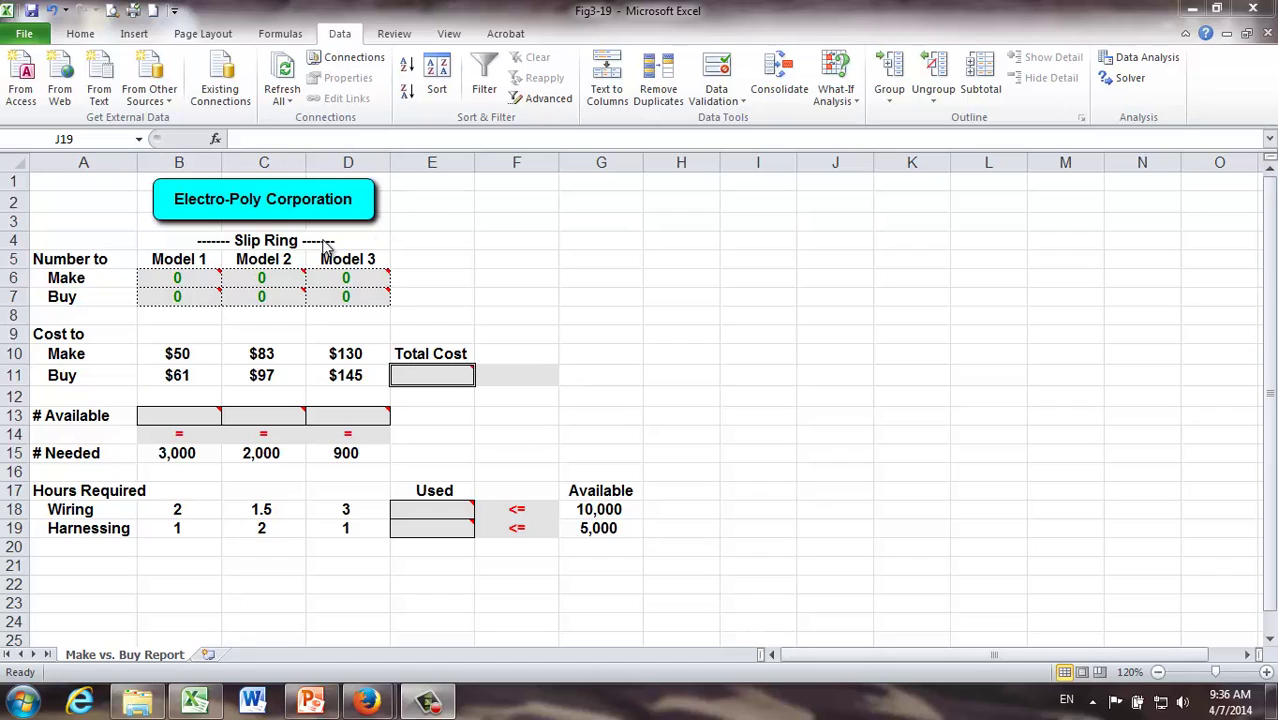
pyautogui.moveTo(199, 300)
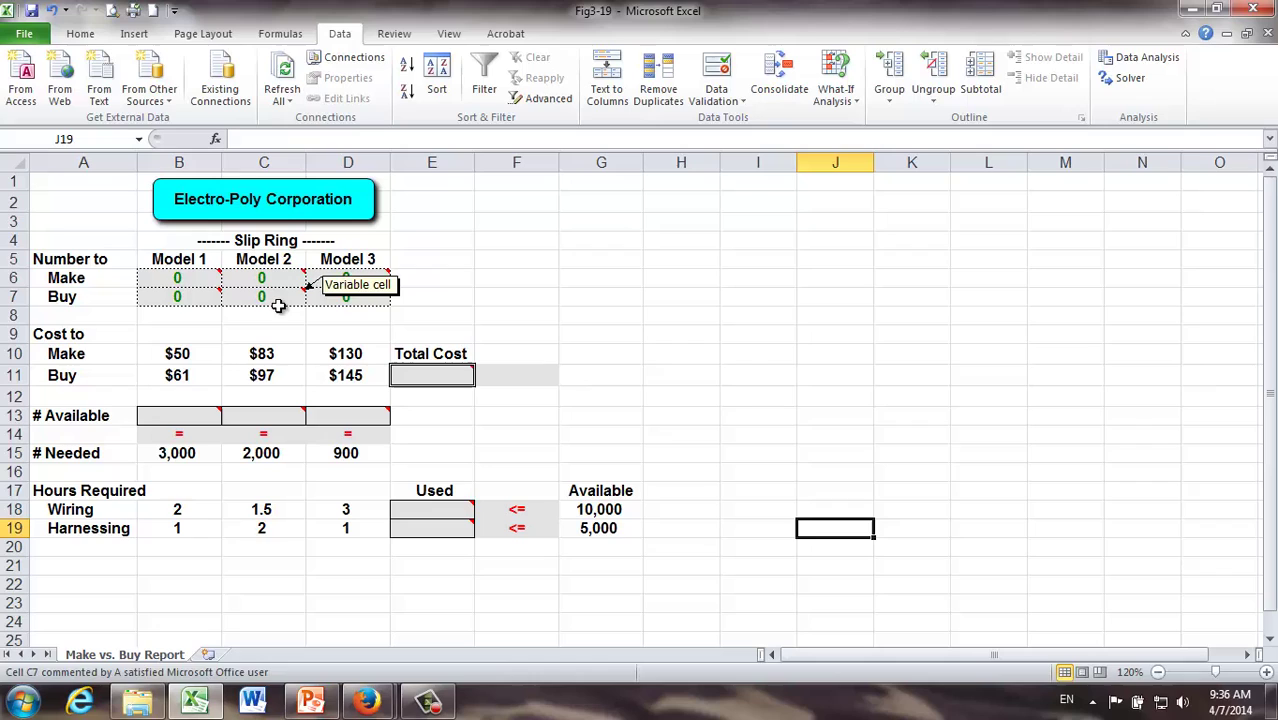
pyautogui.click(165, 283)
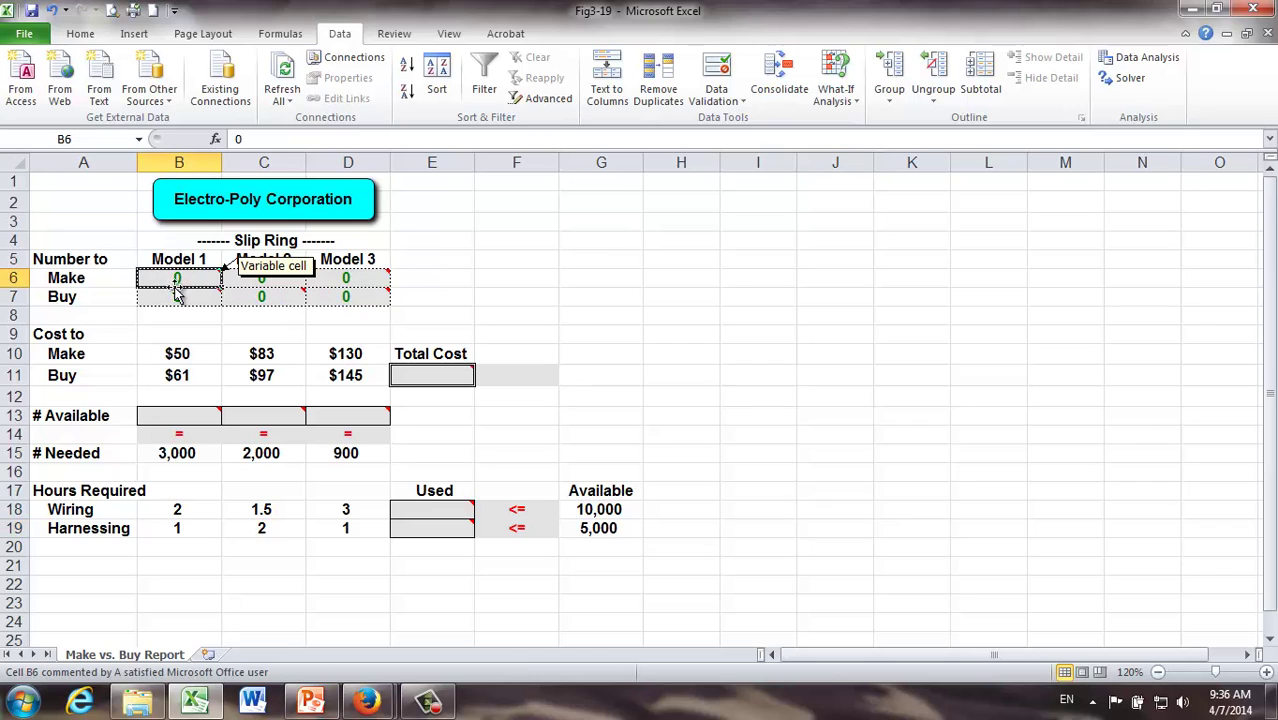
pyautogui.click(172, 297)
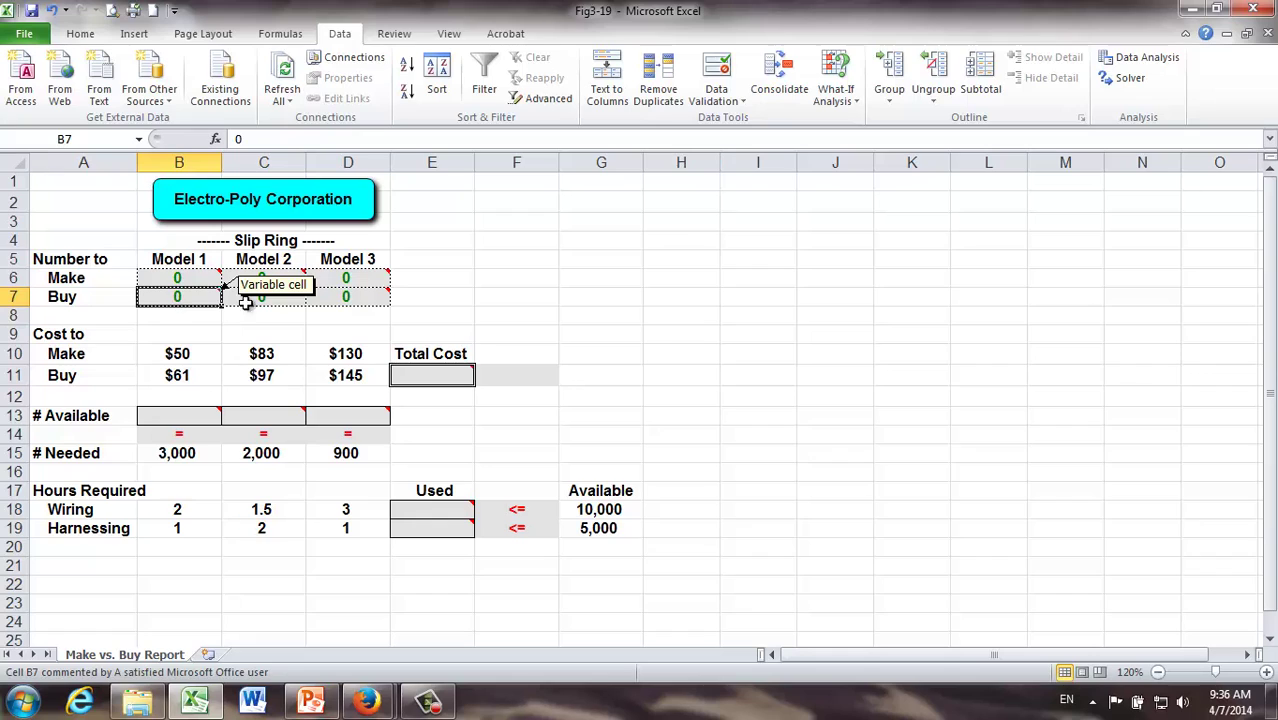
pyautogui.click(345, 281)
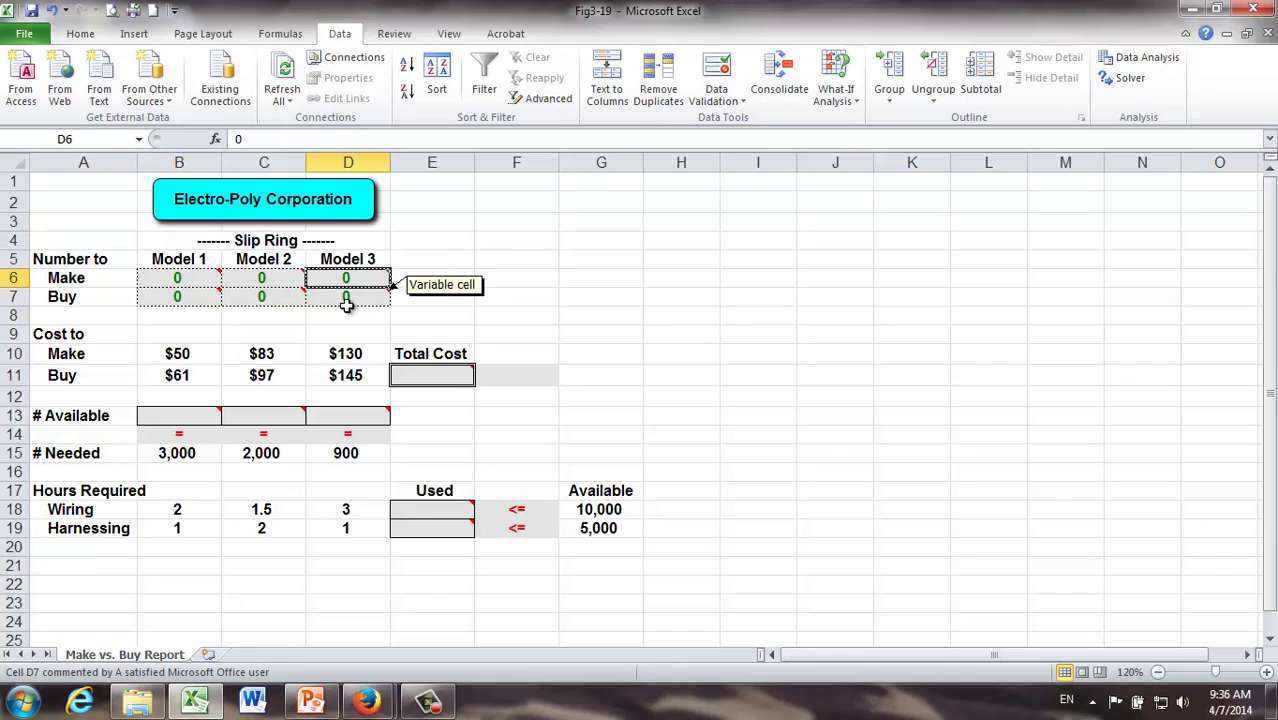
pyautogui.click(347, 300)
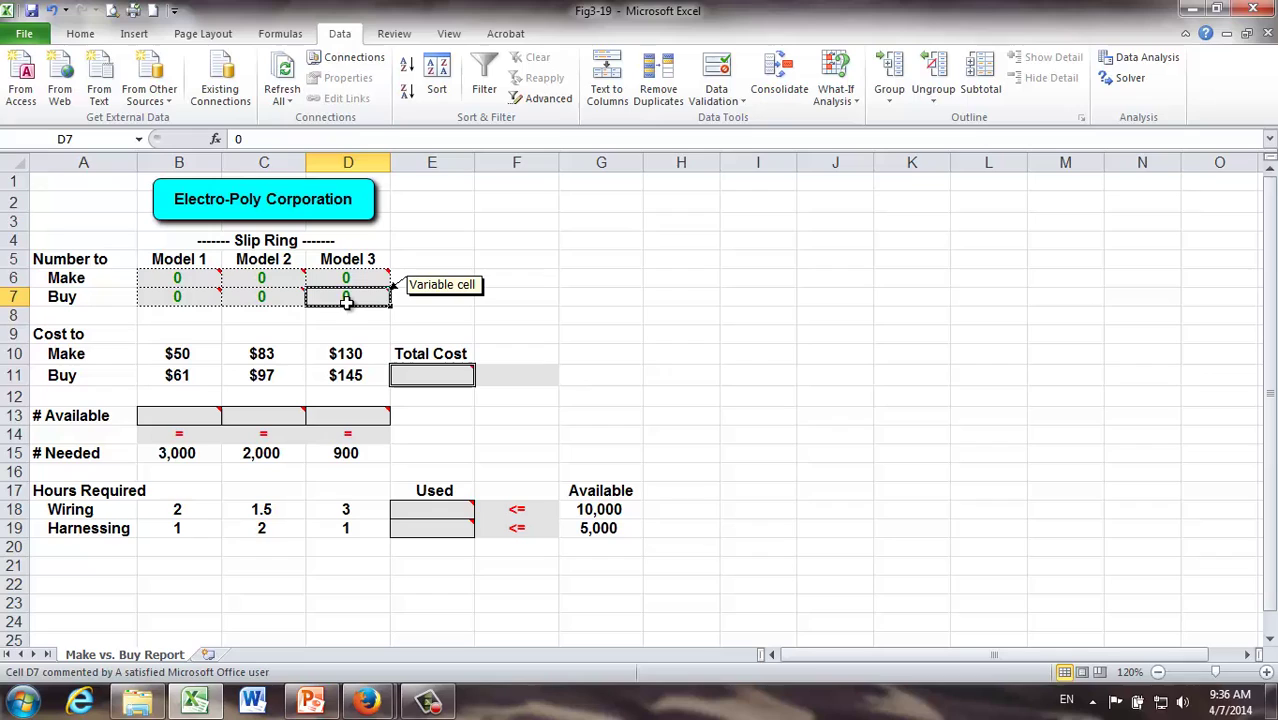
pyautogui.click(166, 281)
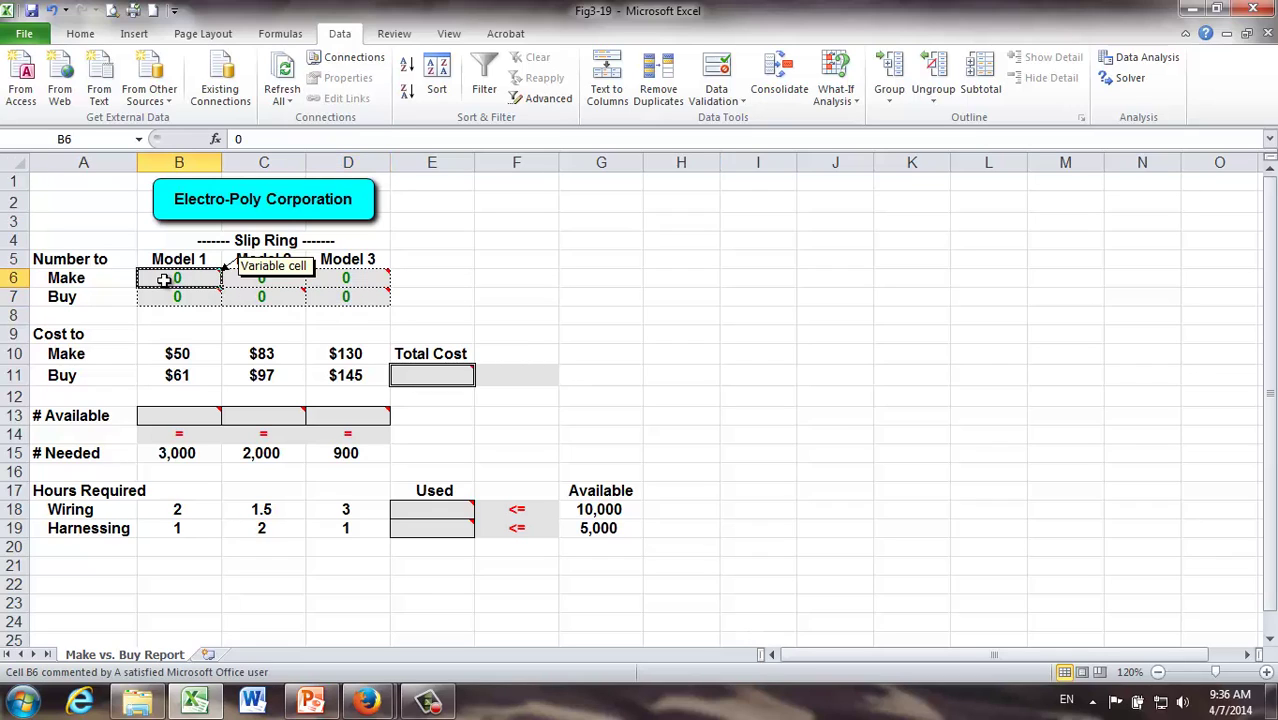
pyautogui.click(350, 300)
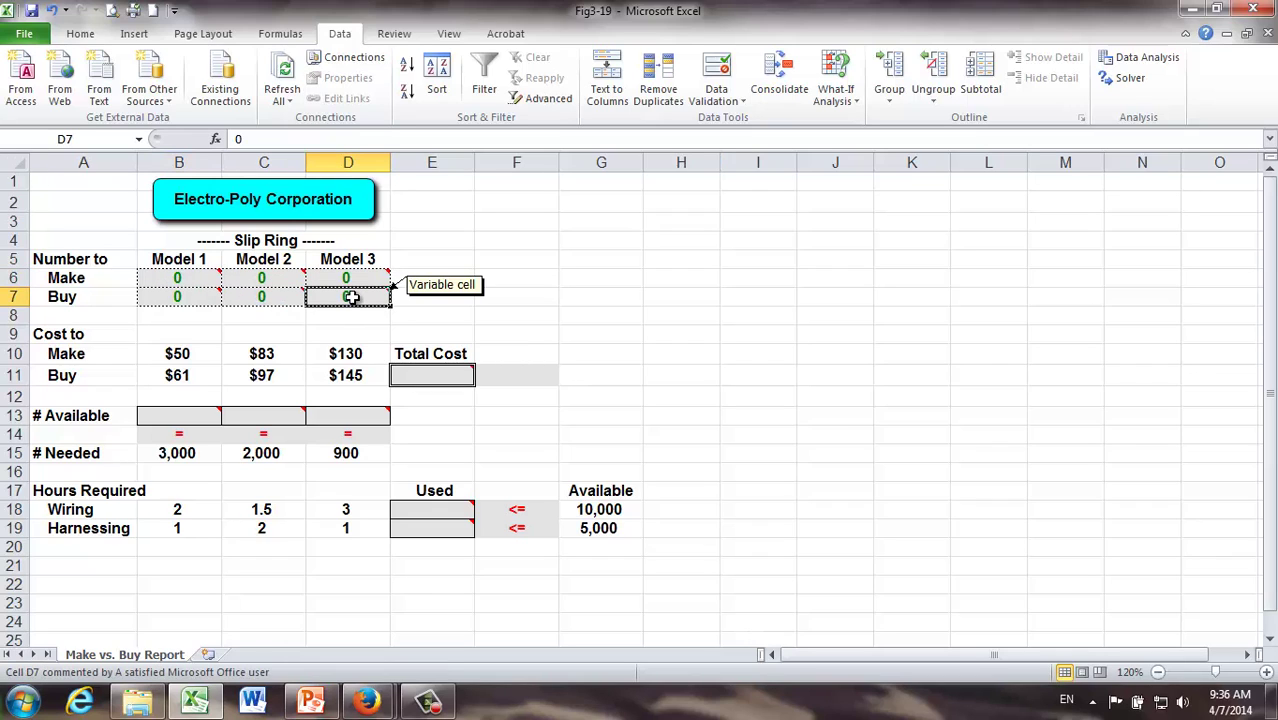
pyautogui.click(172, 354)
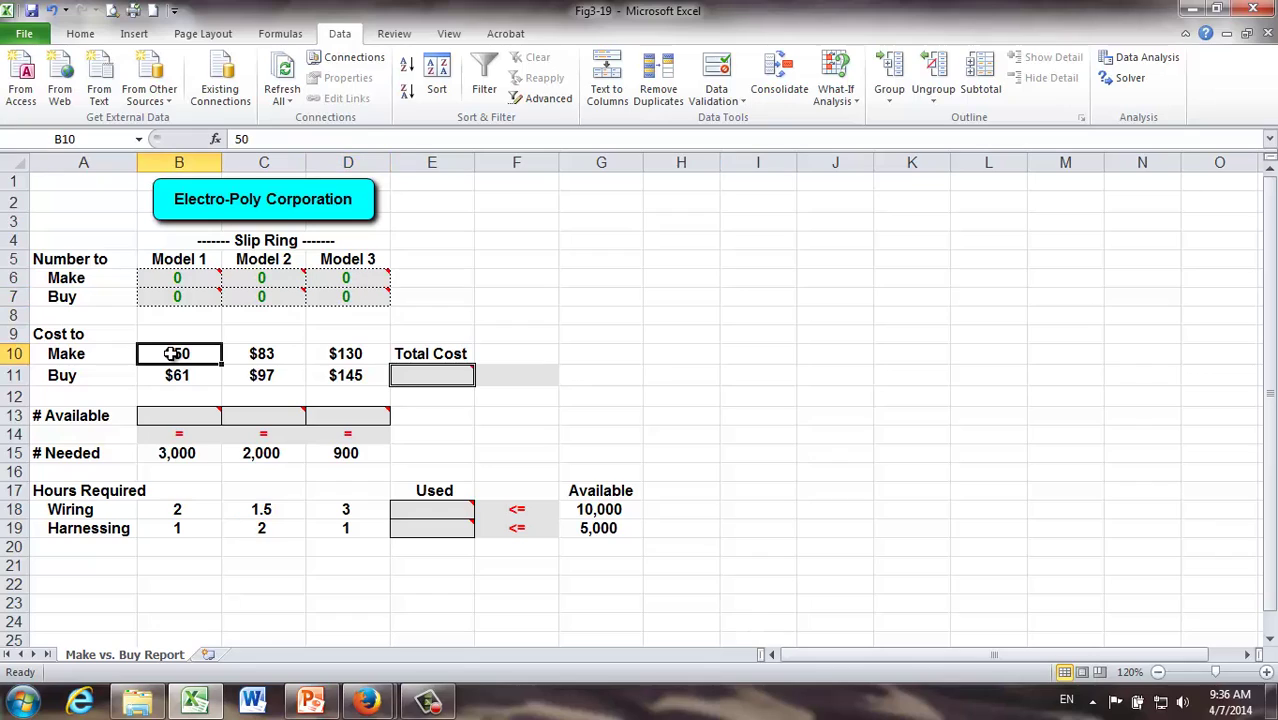
pyautogui.moveTo(172, 354); pyautogui.dragTo(330, 381)
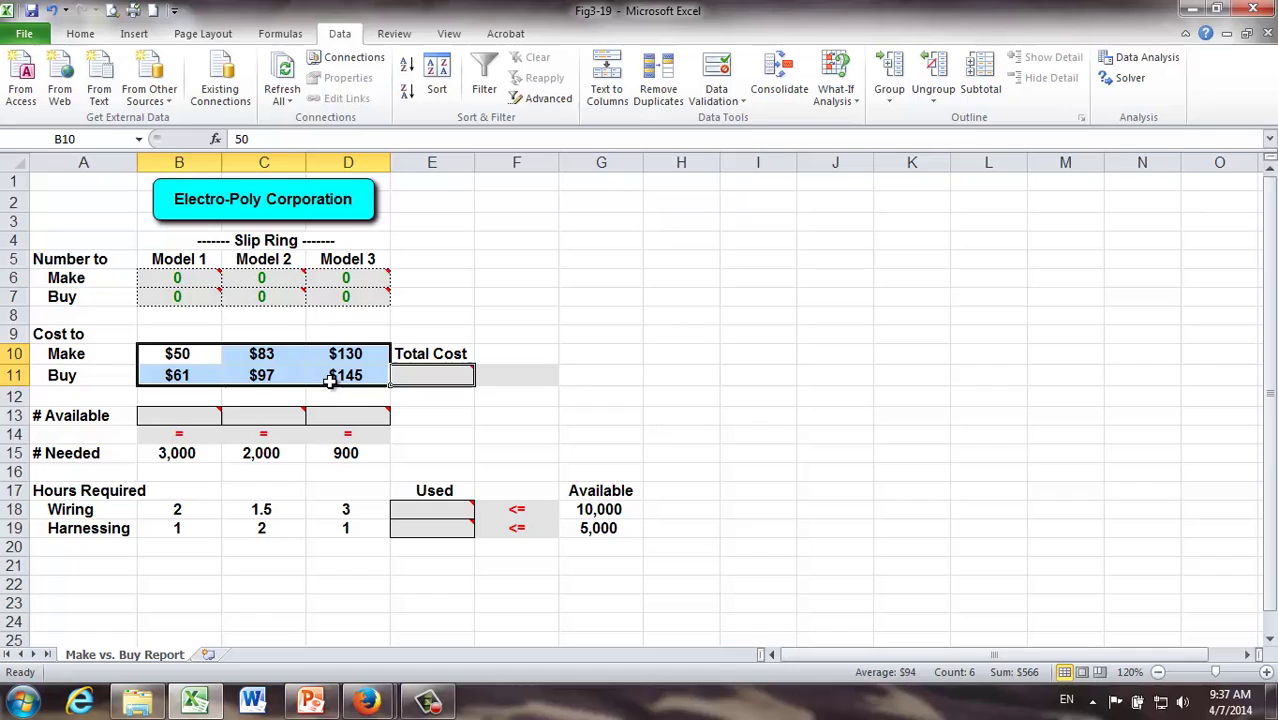
pyautogui.click(293, 378)
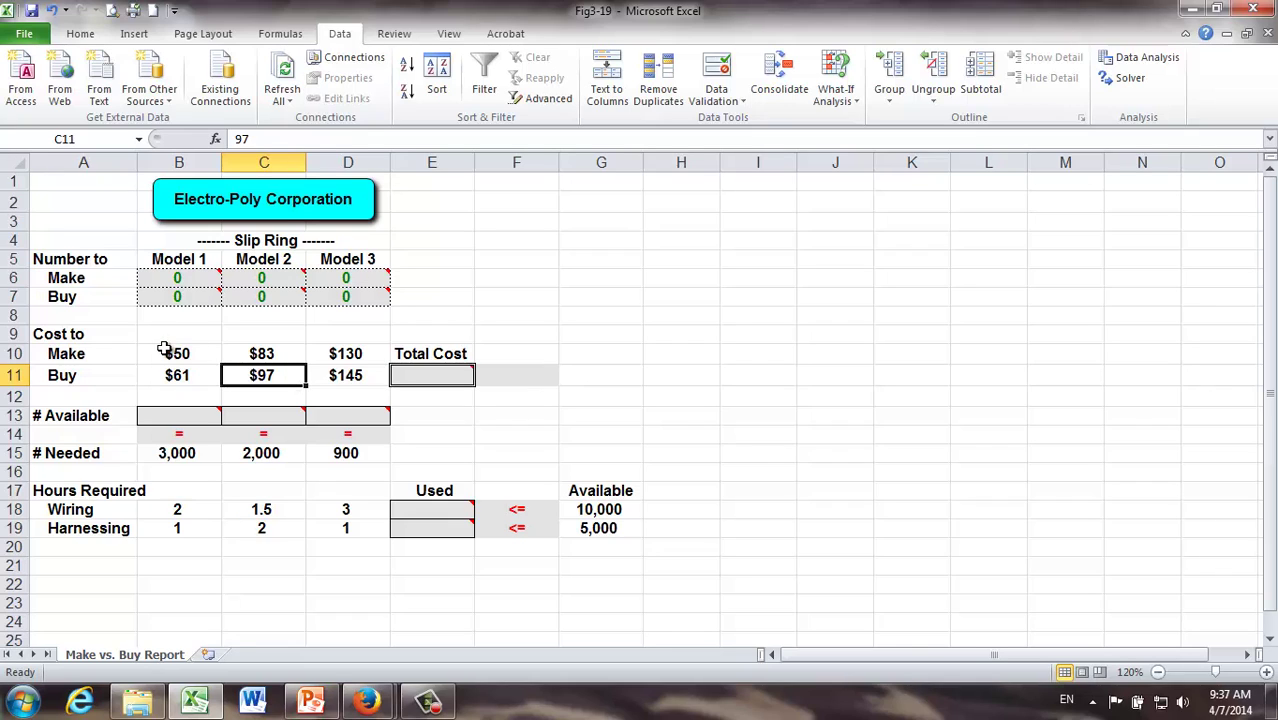
pyautogui.click(346, 389)
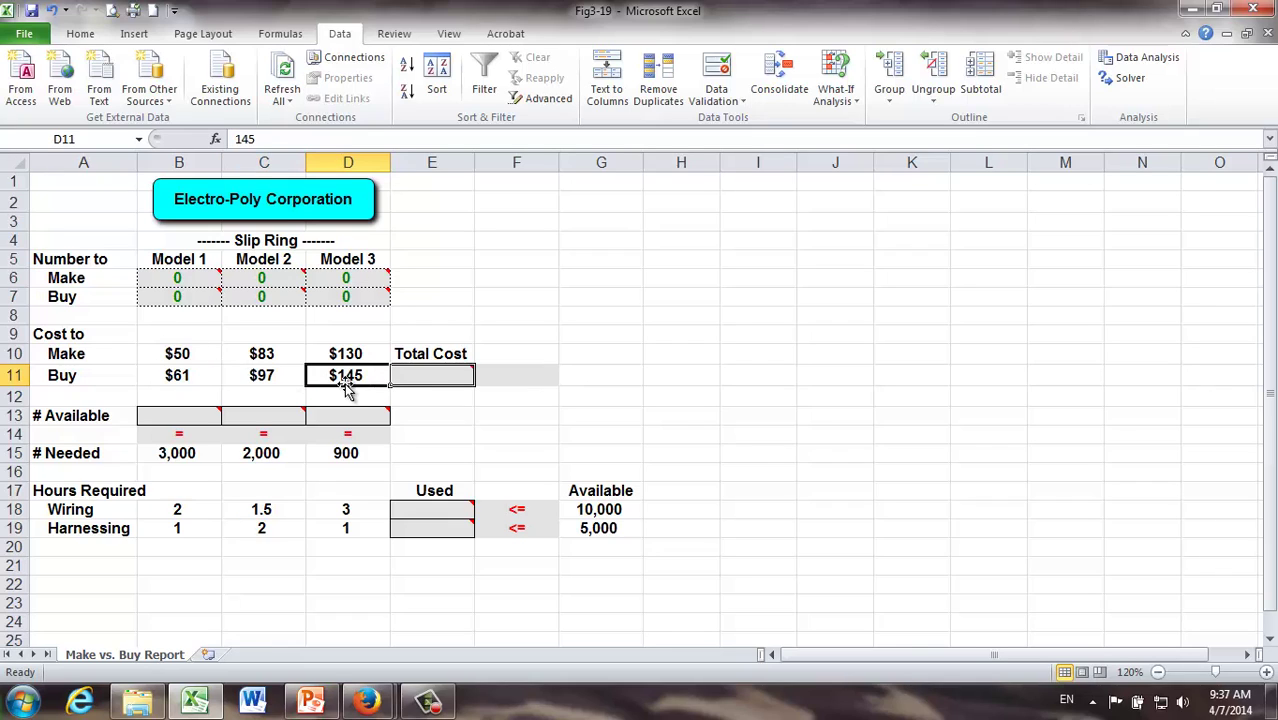
pyautogui.click(423, 374)
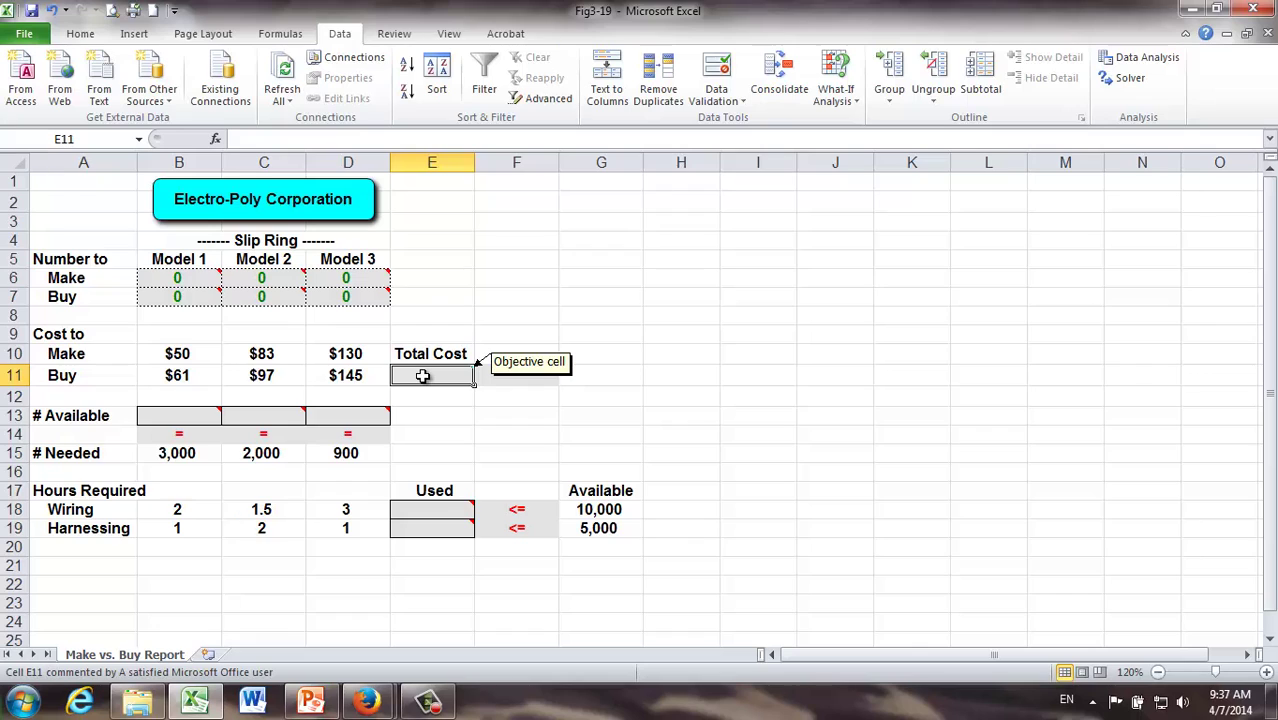
pyautogui.click(178, 356)
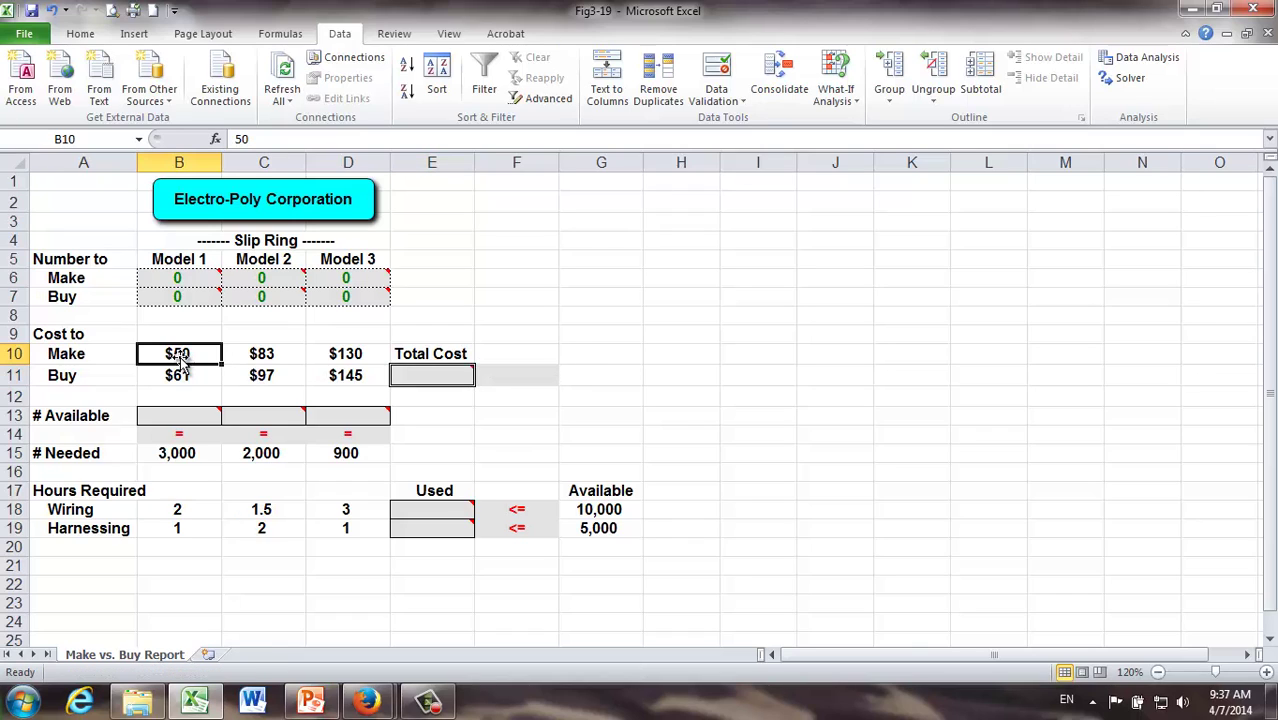
pyautogui.click(174, 279)
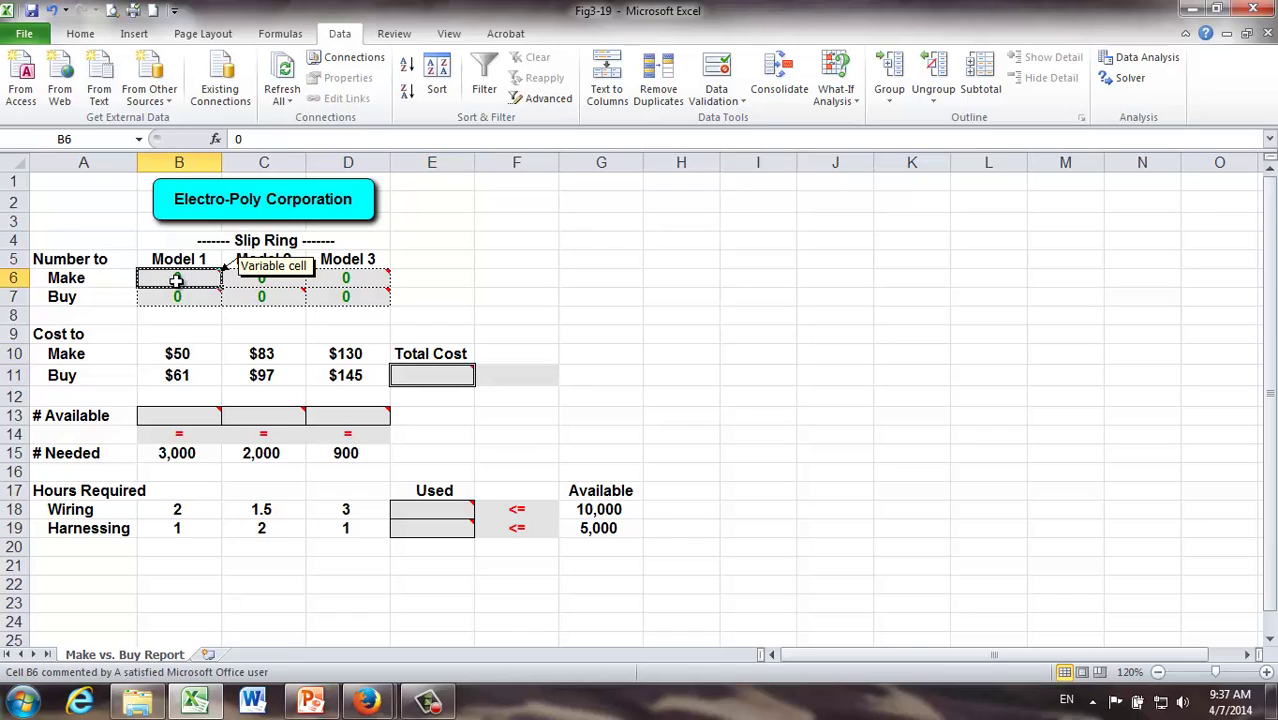
pyautogui.click(262, 356)
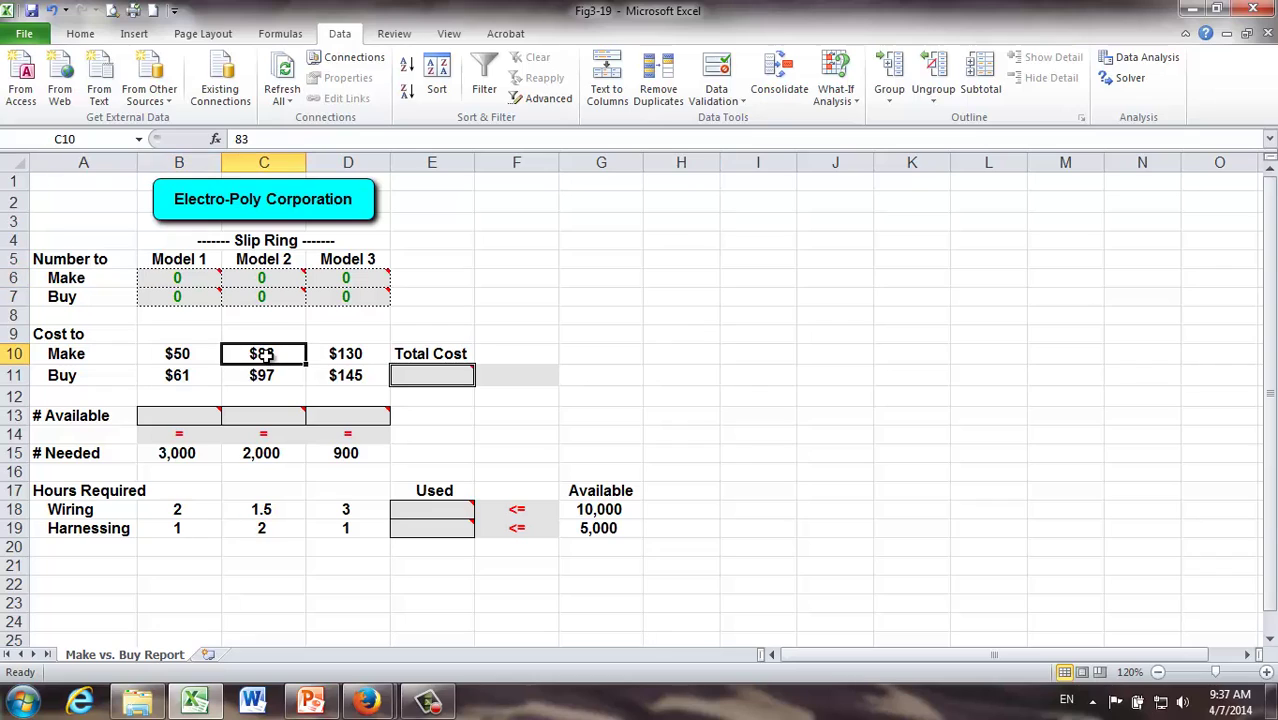
pyautogui.click(256, 278)
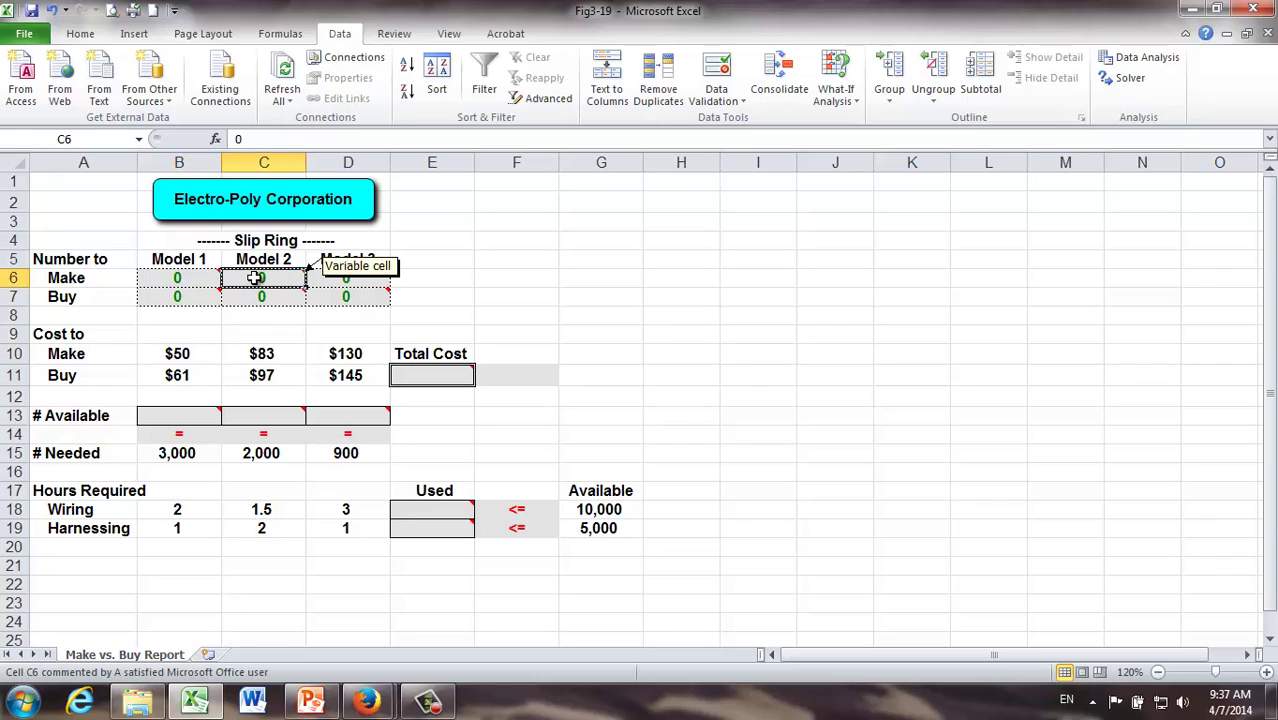
pyautogui.click(343, 360)
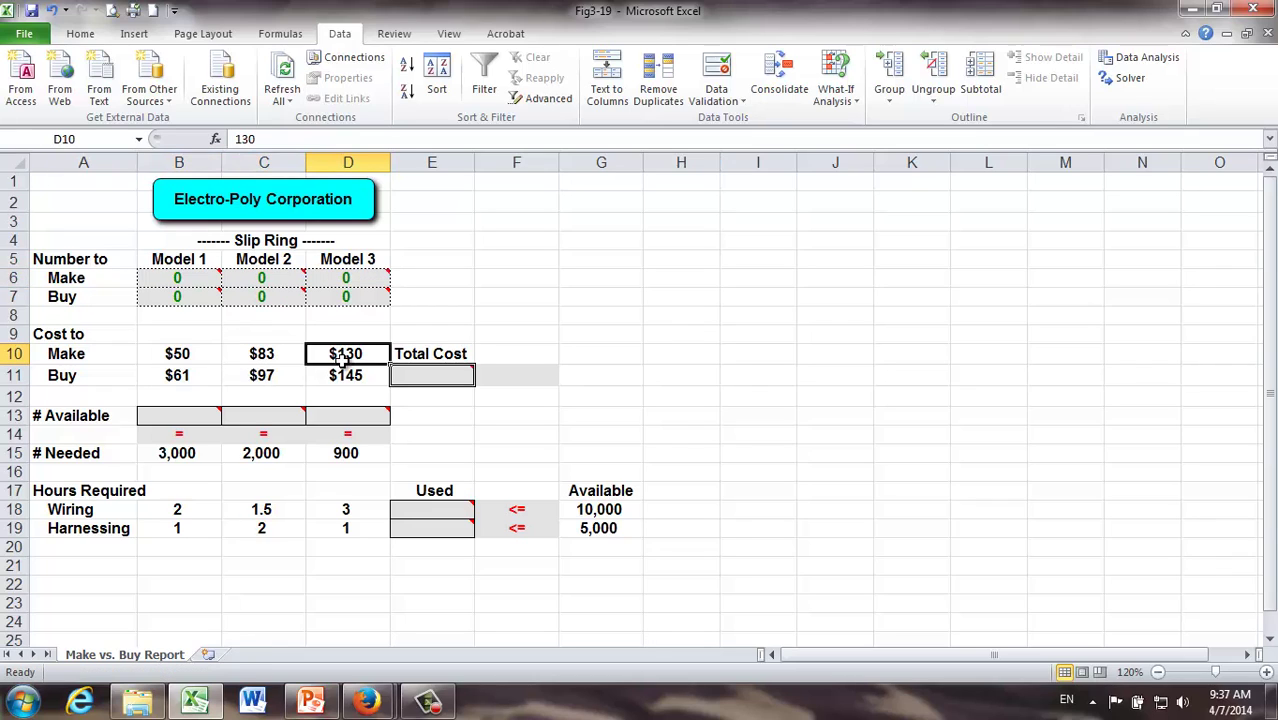
pyautogui.click(343, 278)
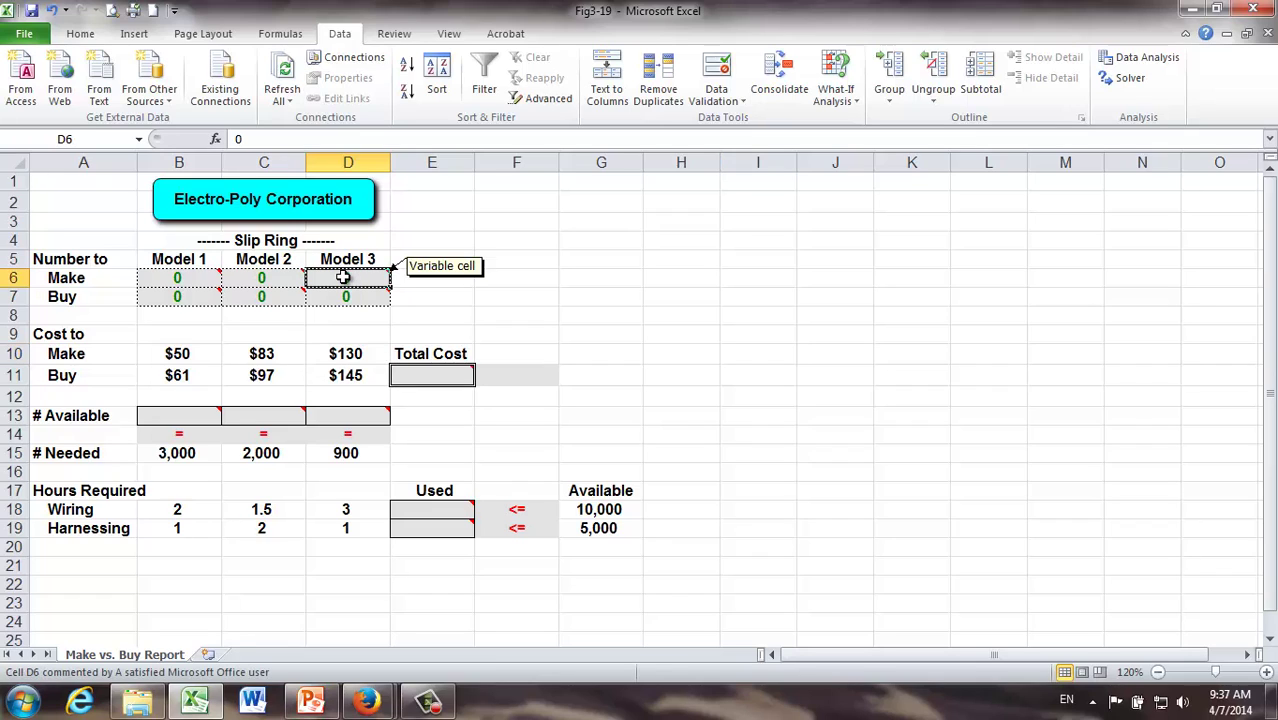
pyautogui.click(188, 376)
pyautogui.click(182, 298)
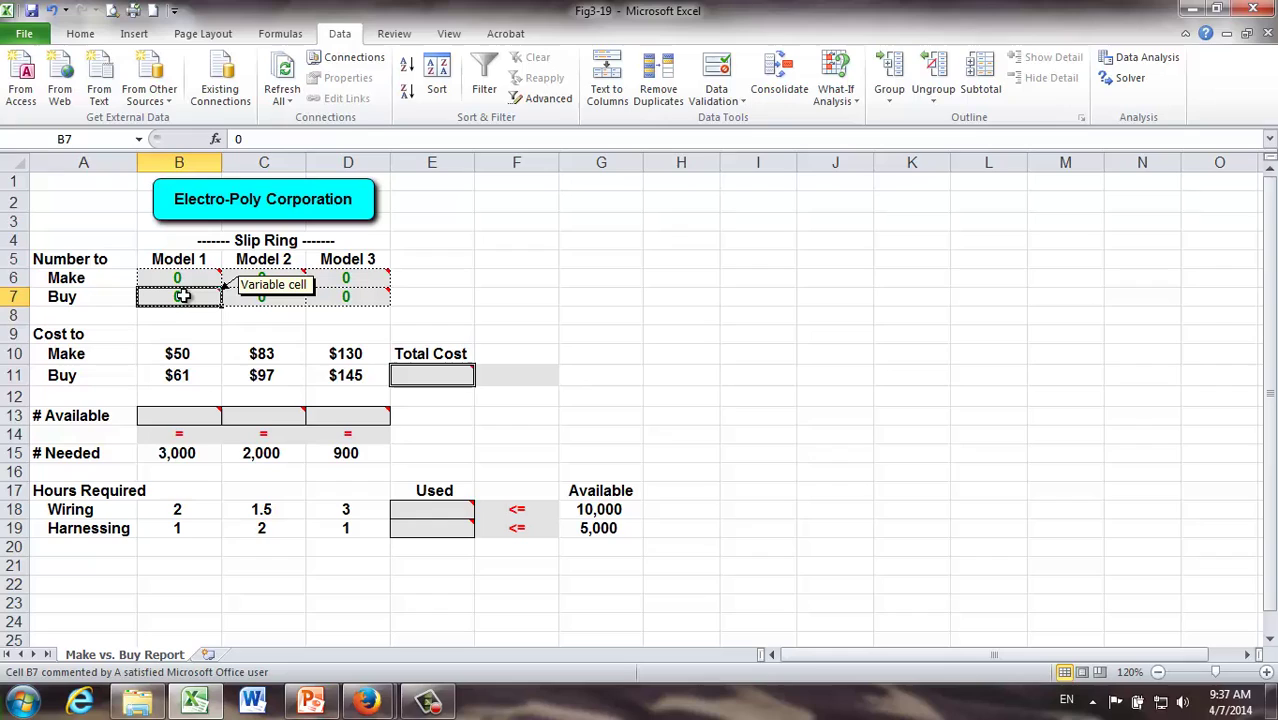
pyautogui.click(345, 376)
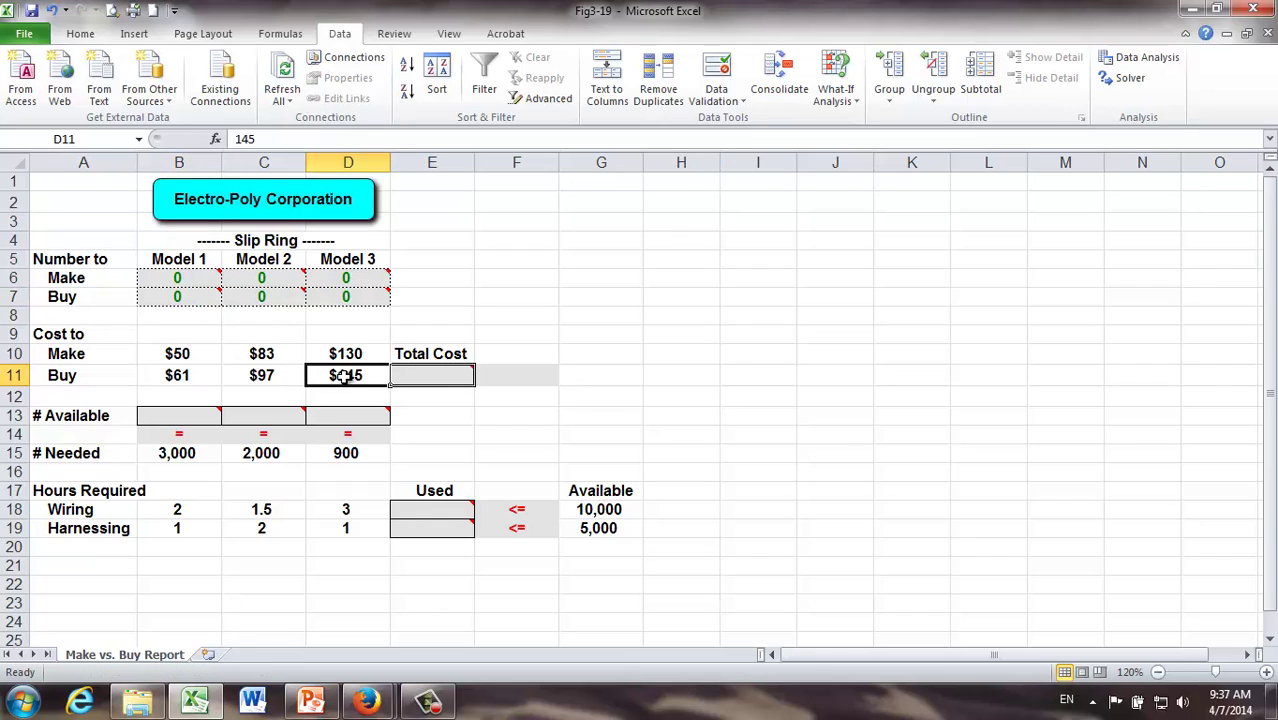
pyautogui.click(345, 296)
pyautogui.click(408, 378)
pyautogui.moveTo(408, 378)
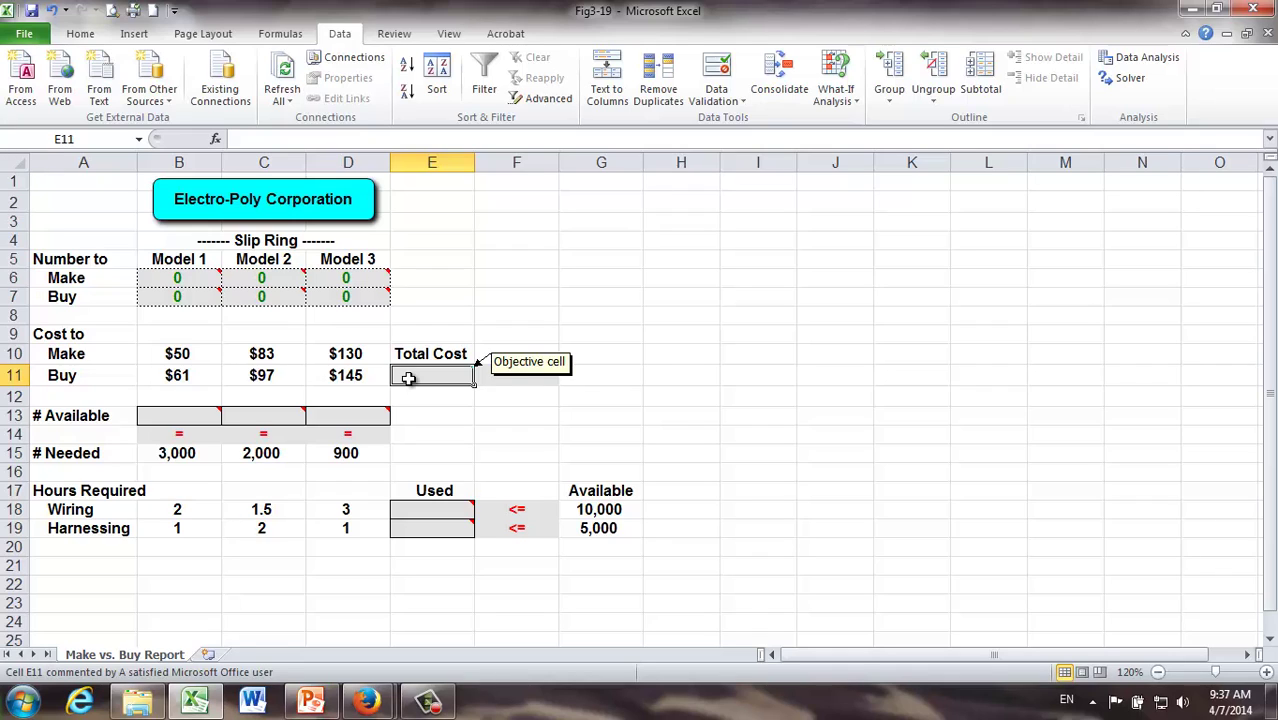
# - Enter =SUMPRODUCT(B6:D7,B10:D11) in E11 as the Total Cost formula
pyautogui.write('=')
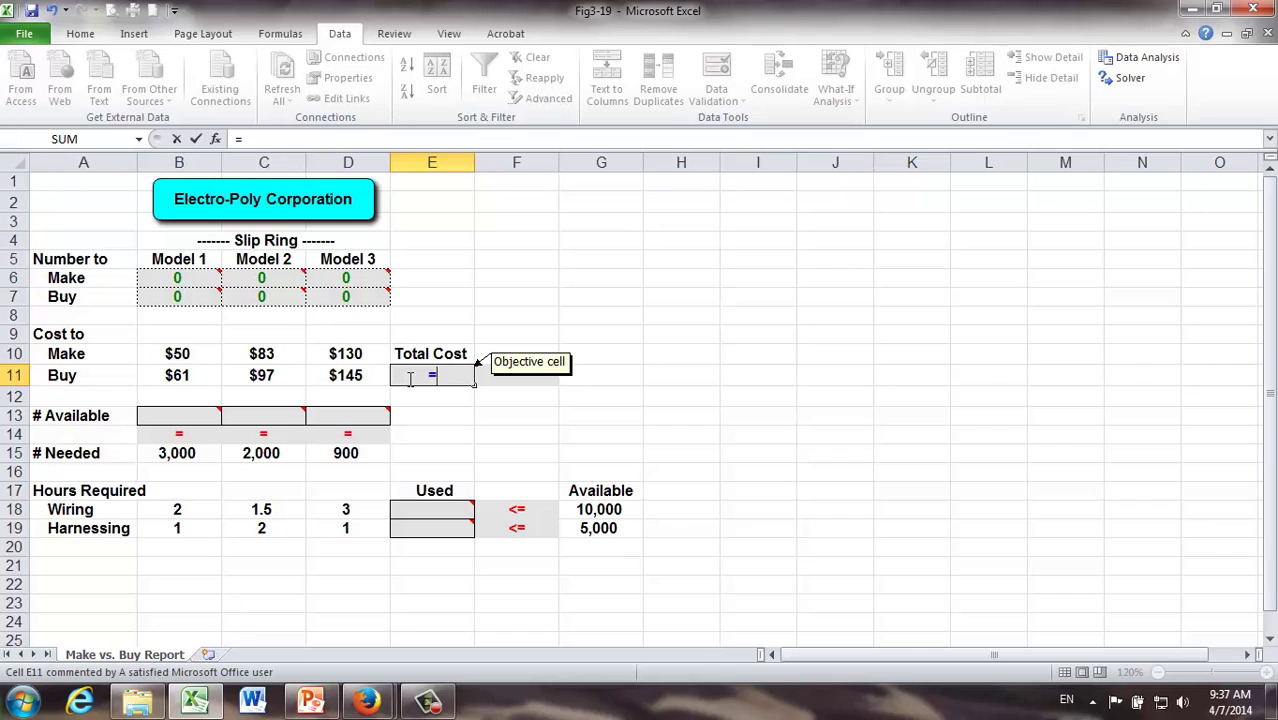
pyautogui.write('sump')
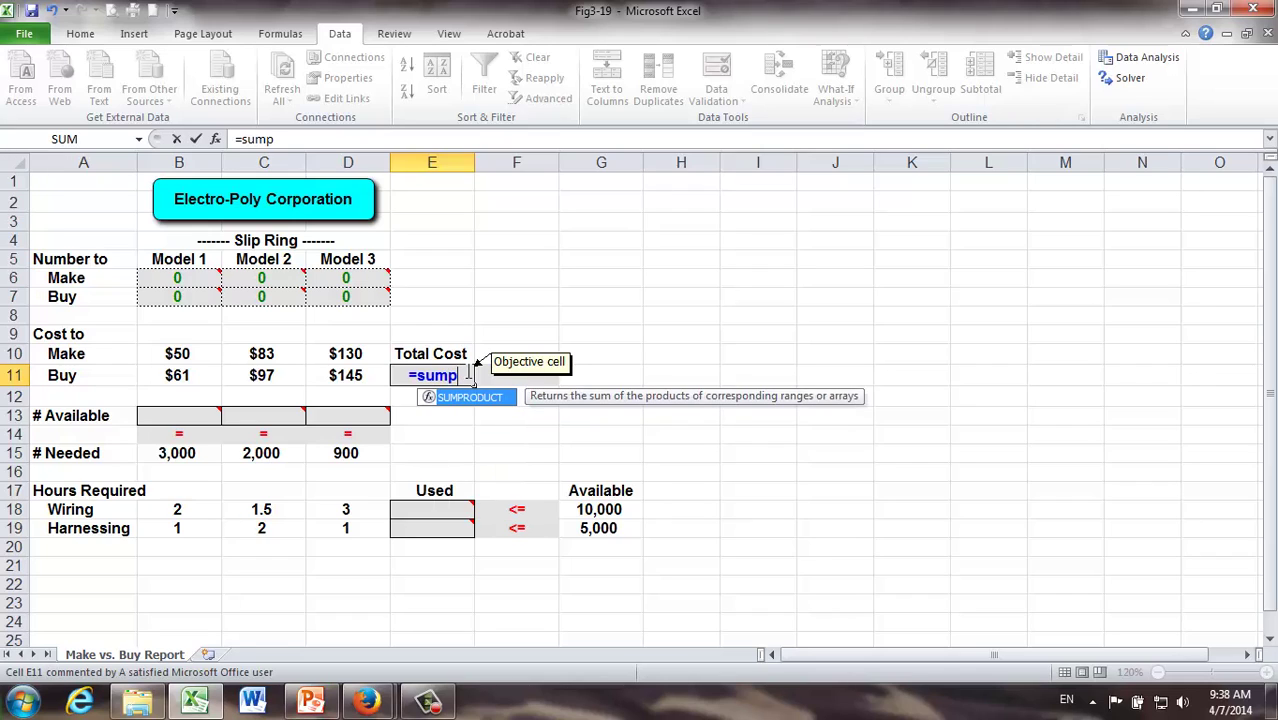
pyautogui.doubleClick(456, 400)
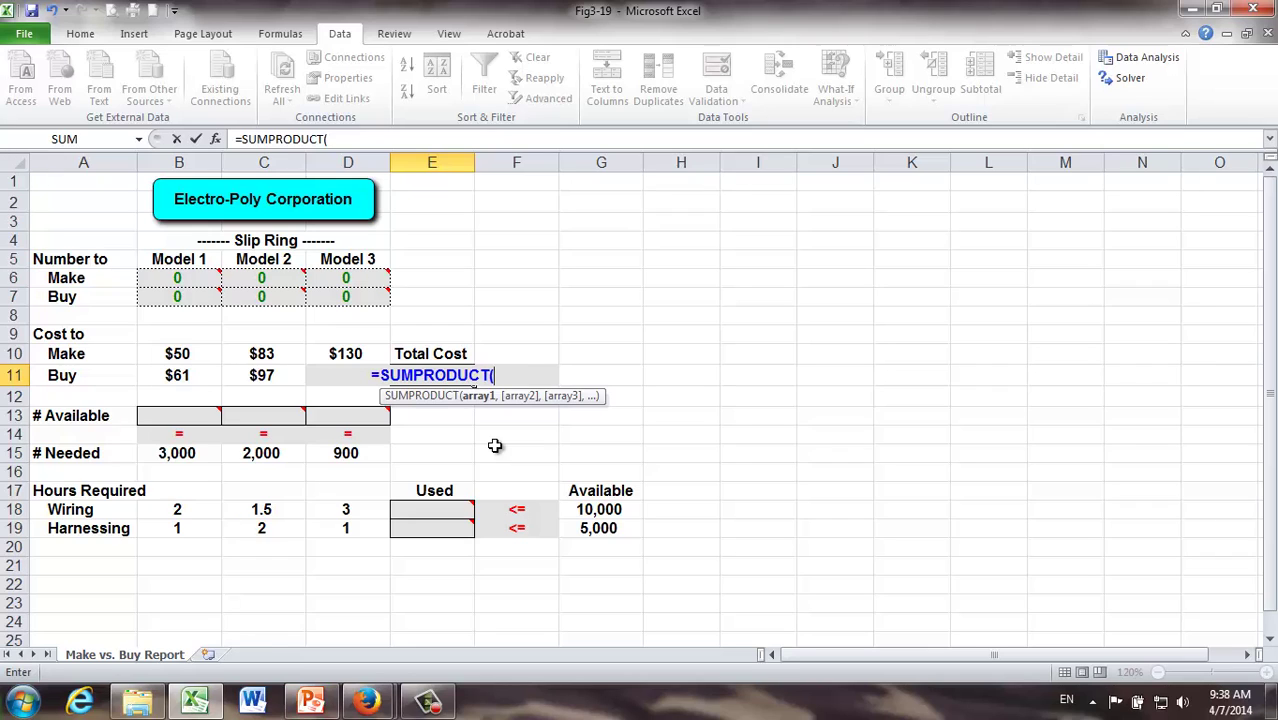
pyautogui.click(157, 278)
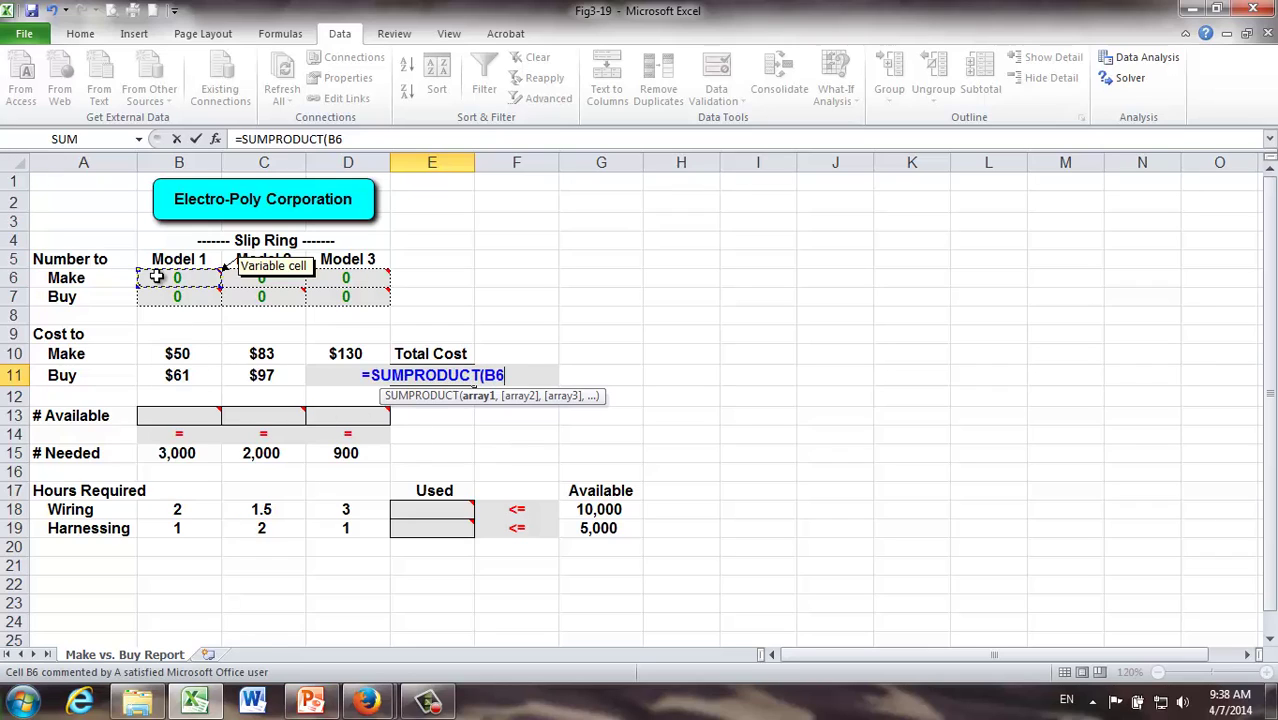
pyautogui.moveTo(157, 278); pyautogui.dragTo(347, 295)
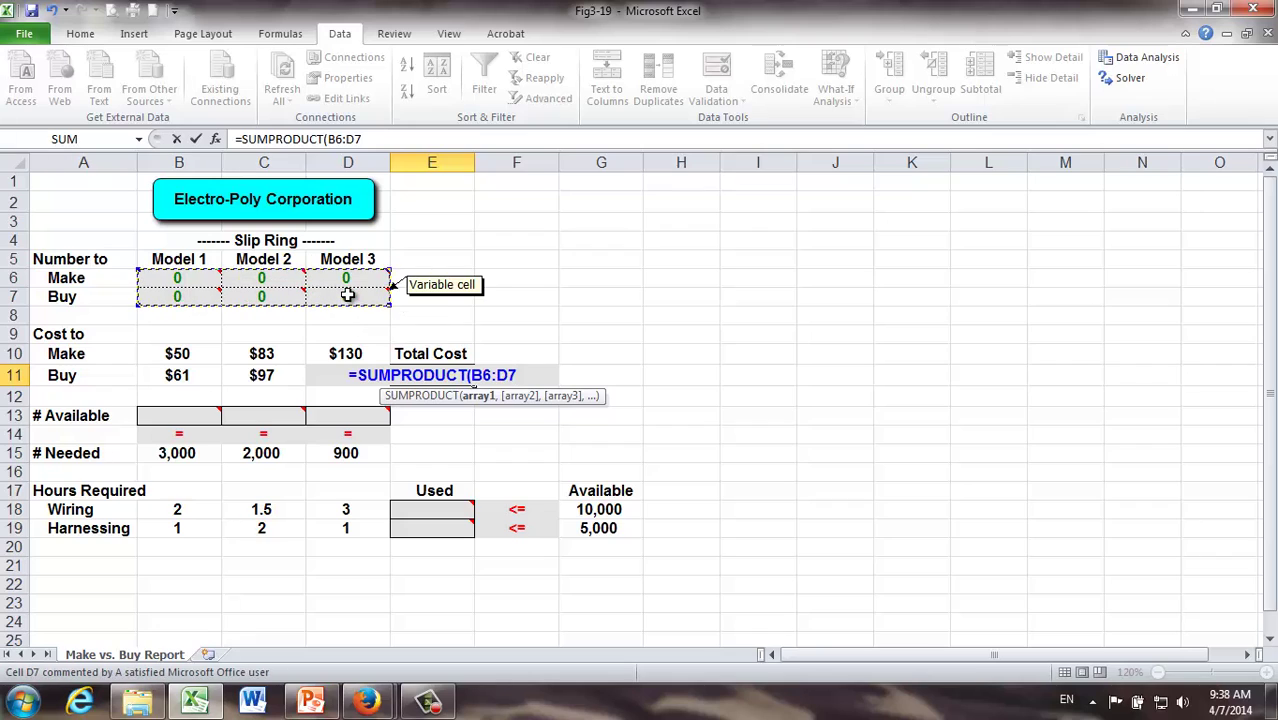
pyautogui.write(',')
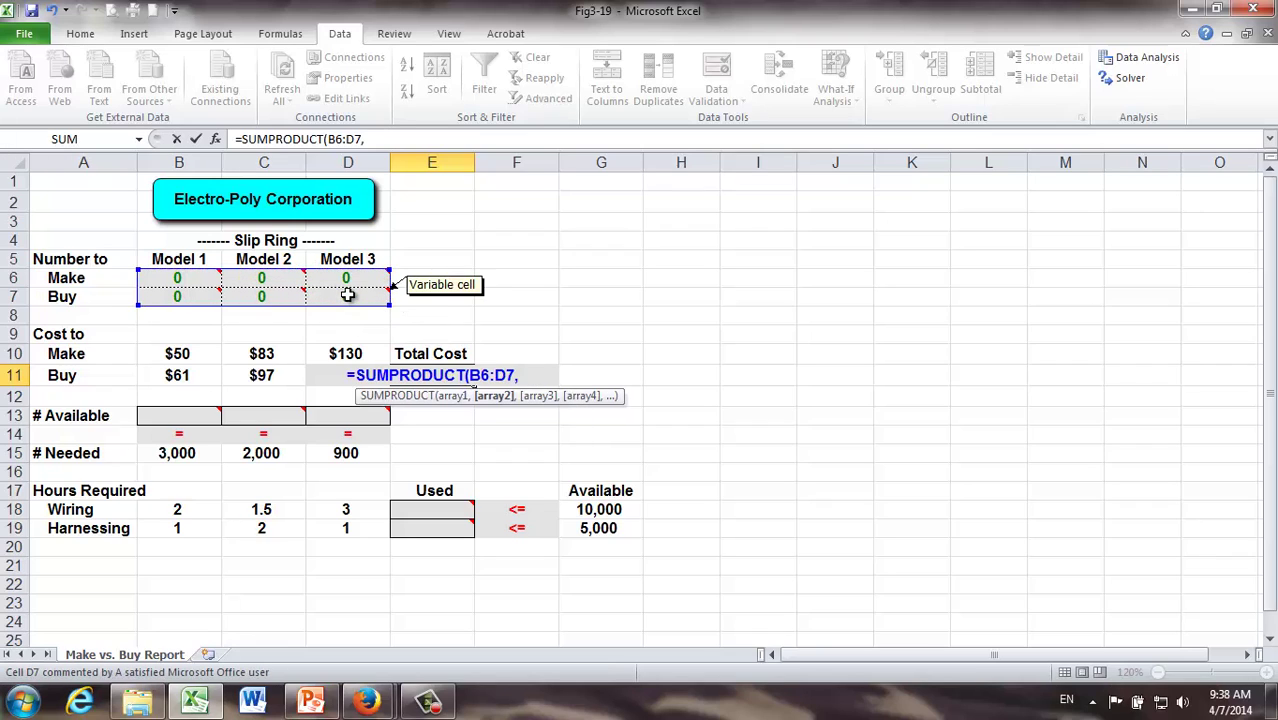
pyautogui.click(160, 355)
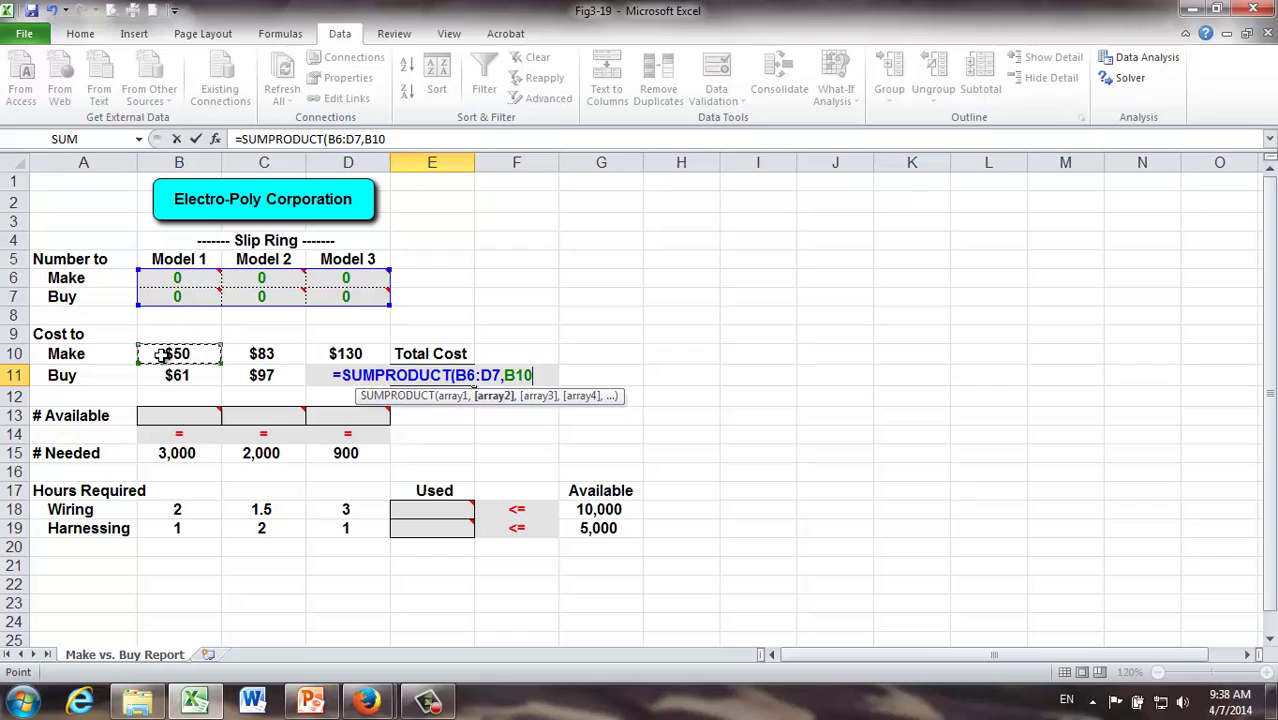
pyautogui.moveTo(160, 355); pyautogui.dragTo(350, 375)
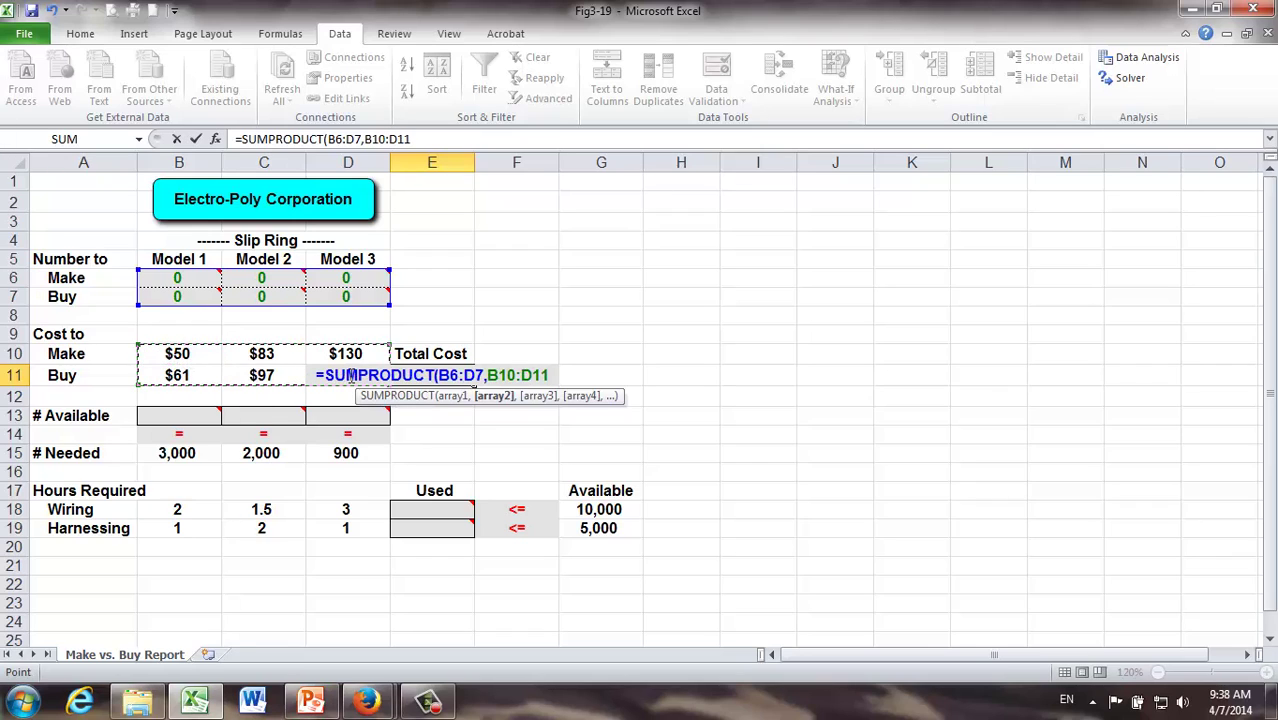
pyautogui.write(')')
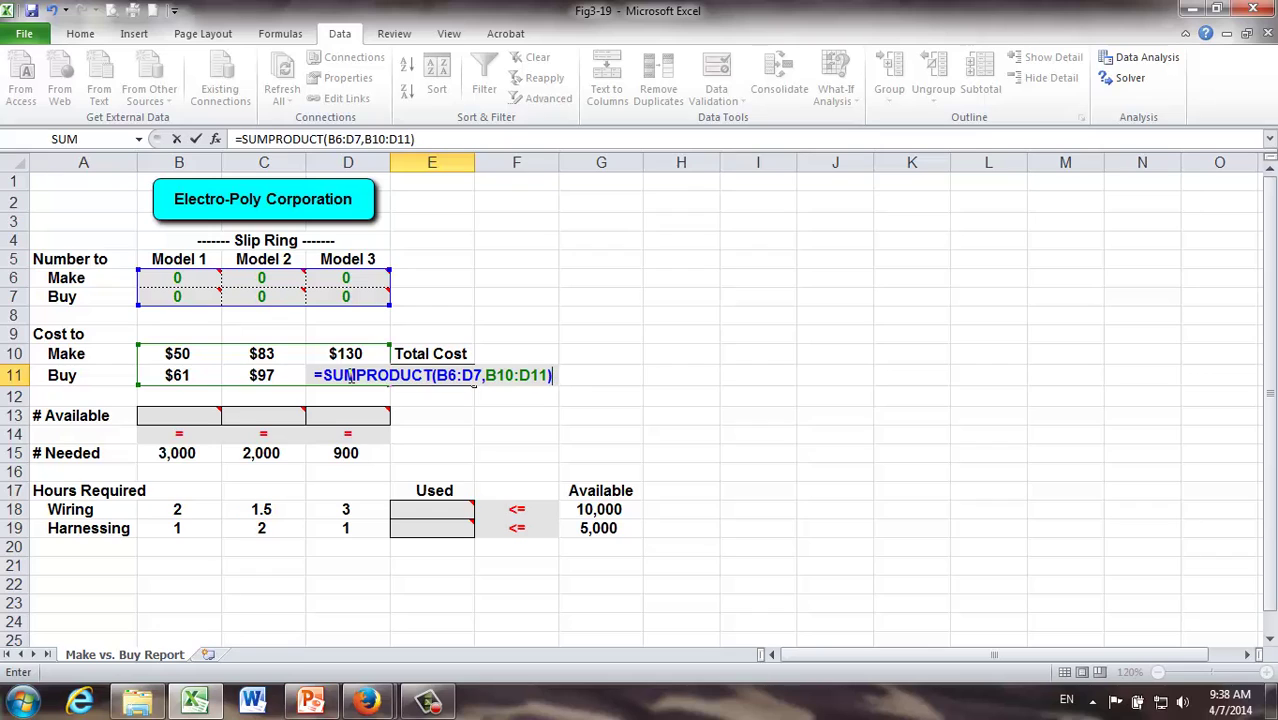
pyautogui.press('Return')
pyautogui.click(350, 376)
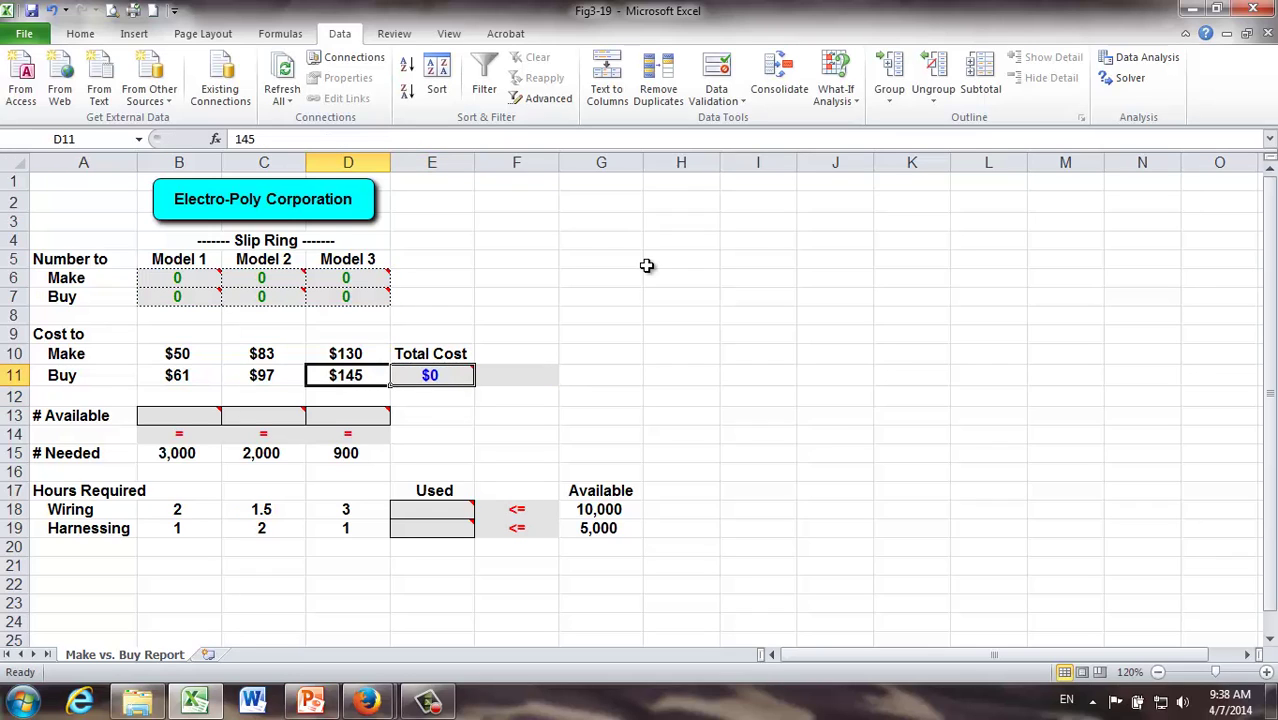
pyautogui.click(361, 297)
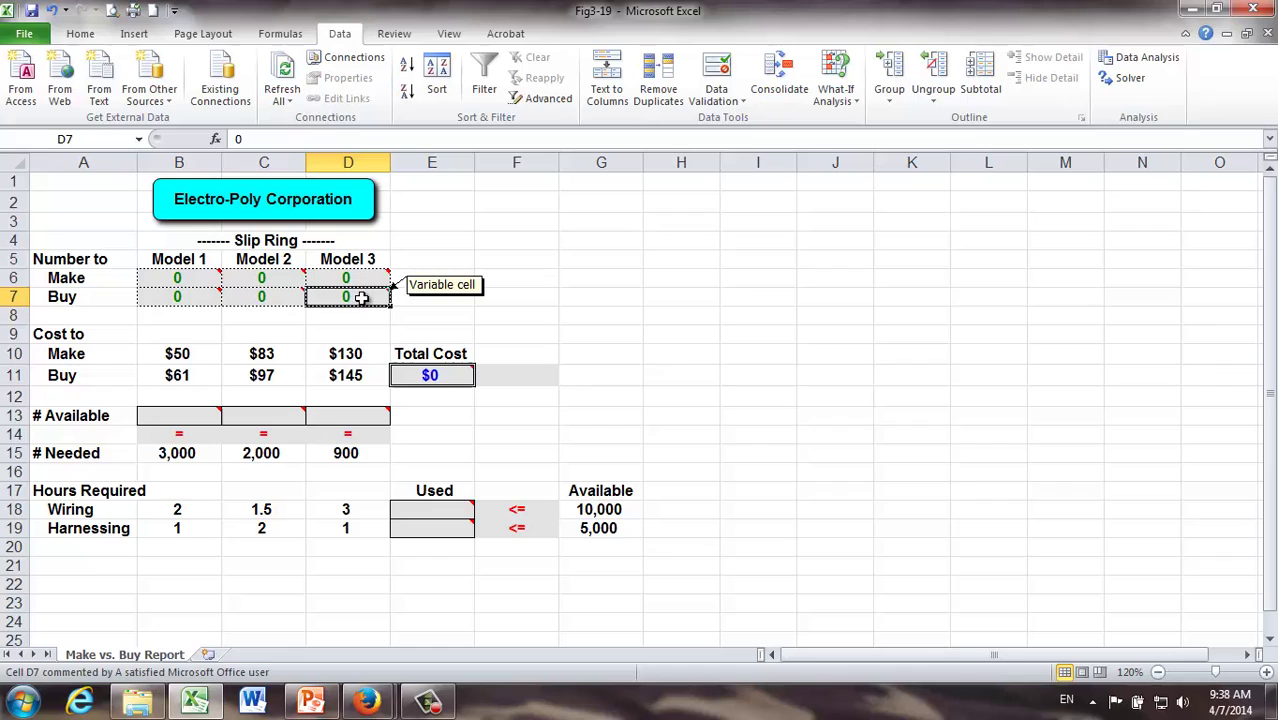
pyautogui.click(448, 376)
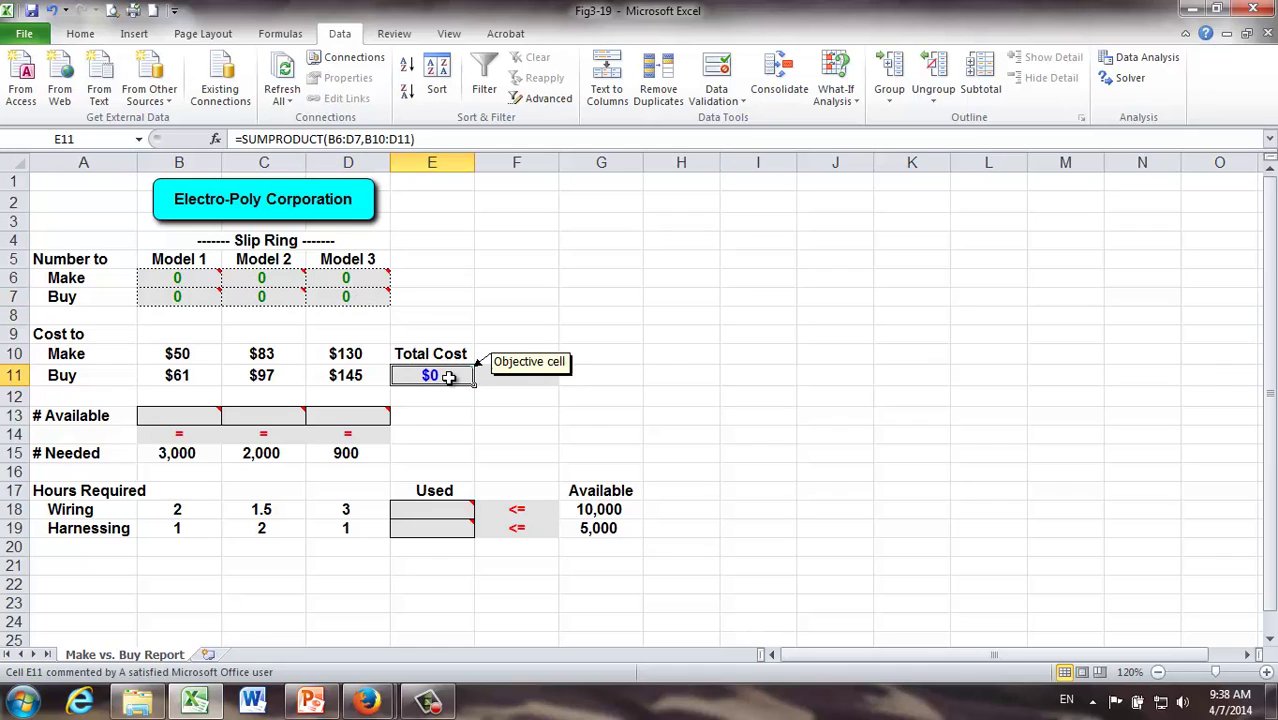
pyautogui.click(165, 278)
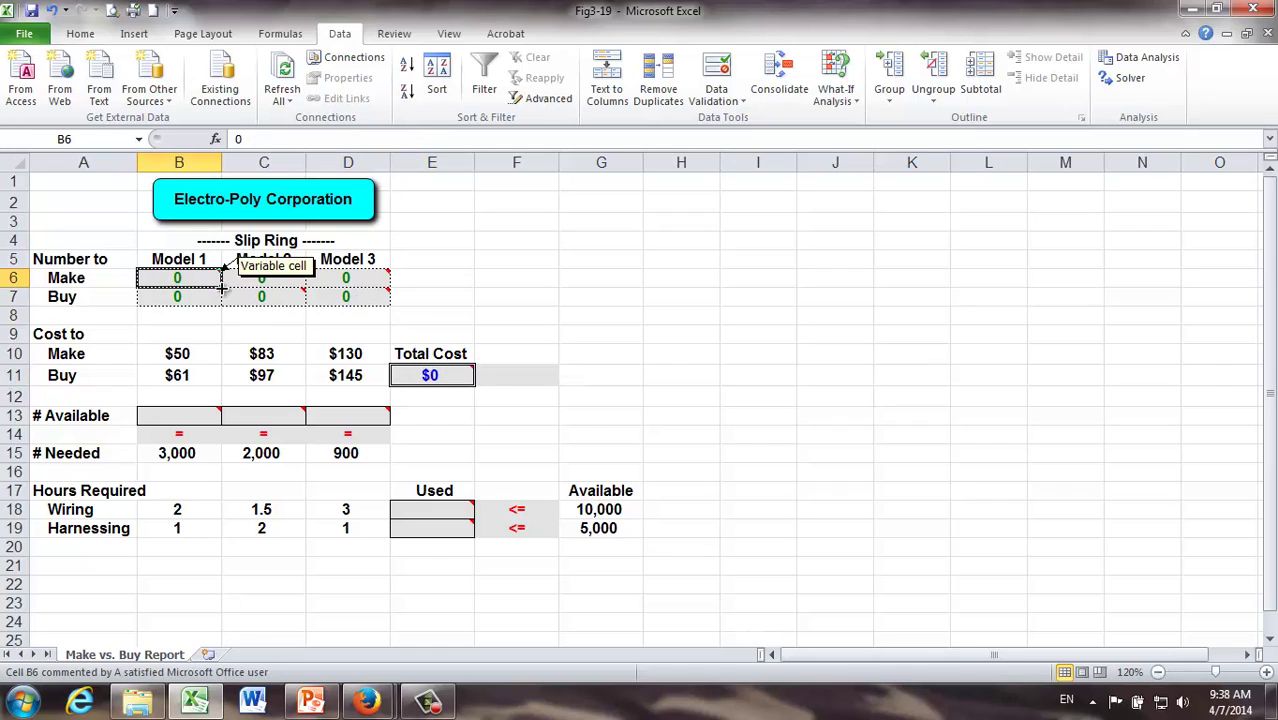
pyautogui.click(283, 283)
pyautogui.click(342, 279)
pyautogui.click(338, 296)
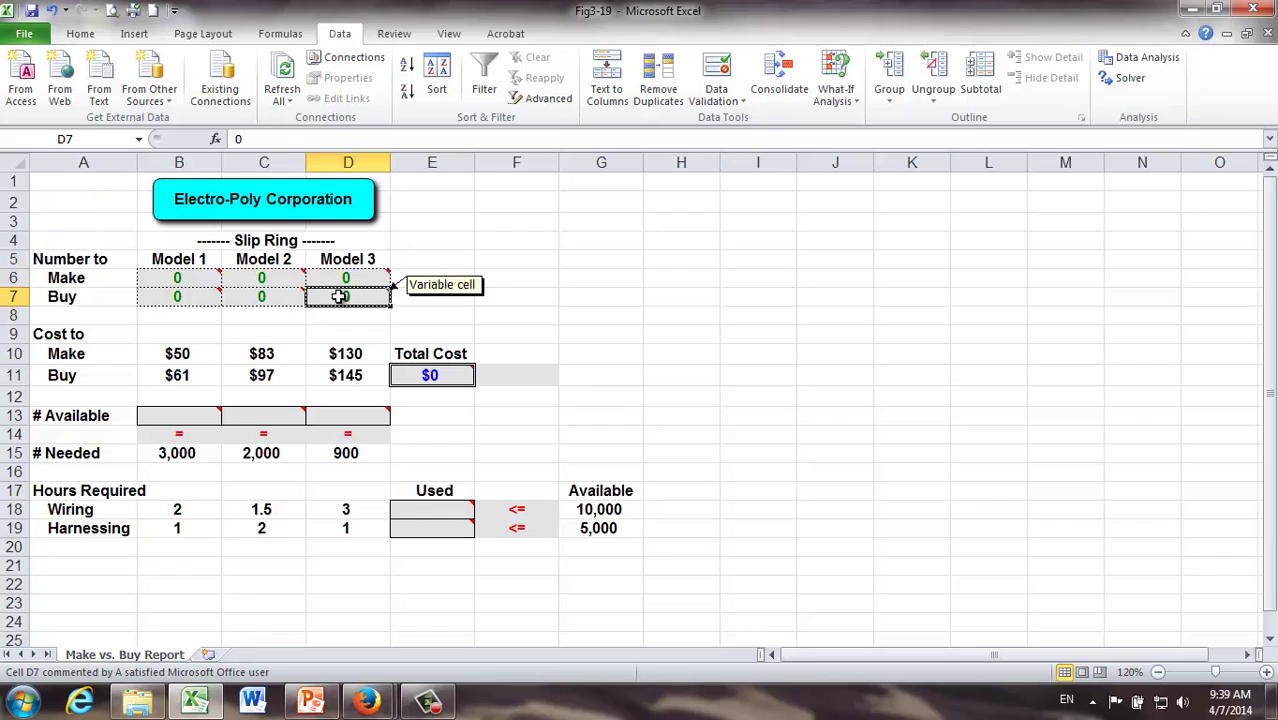
pyautogui.click(267, 296)
pyautogui.click(182, 295)
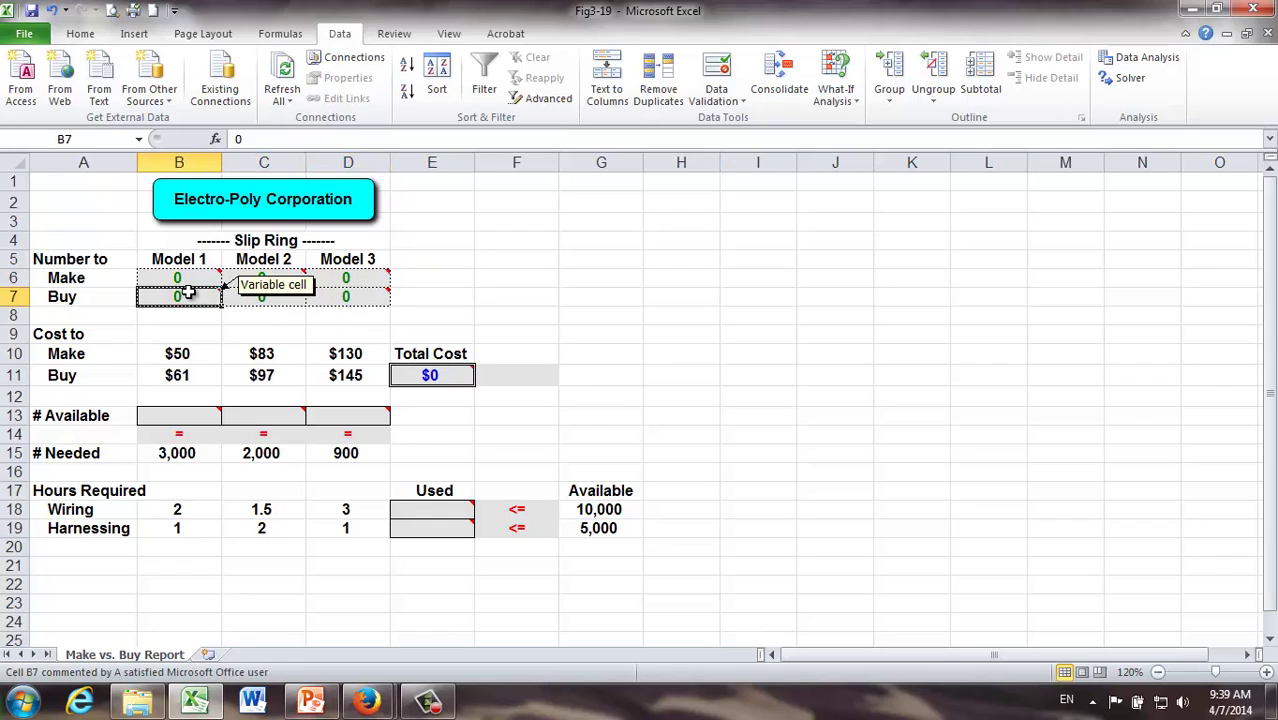
pyautogui.click(436, 376)
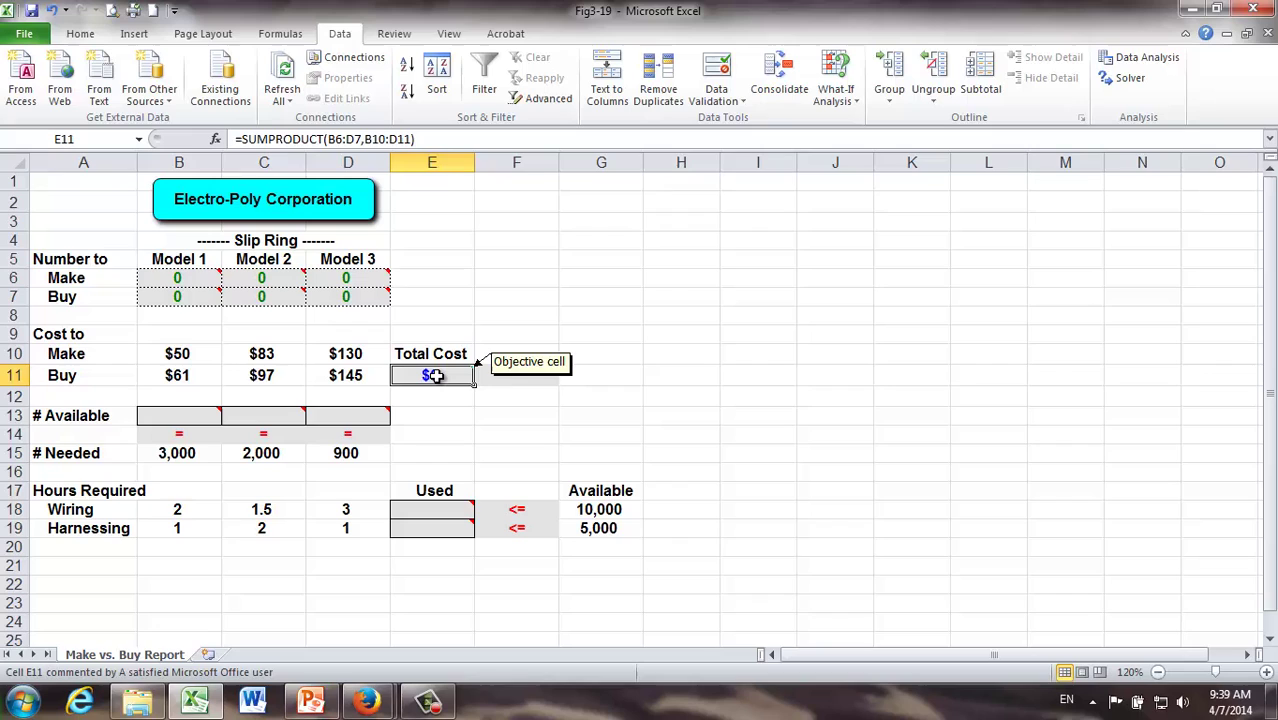
pyautogui.click(176, 278)
pyautogui.click(175, 296)
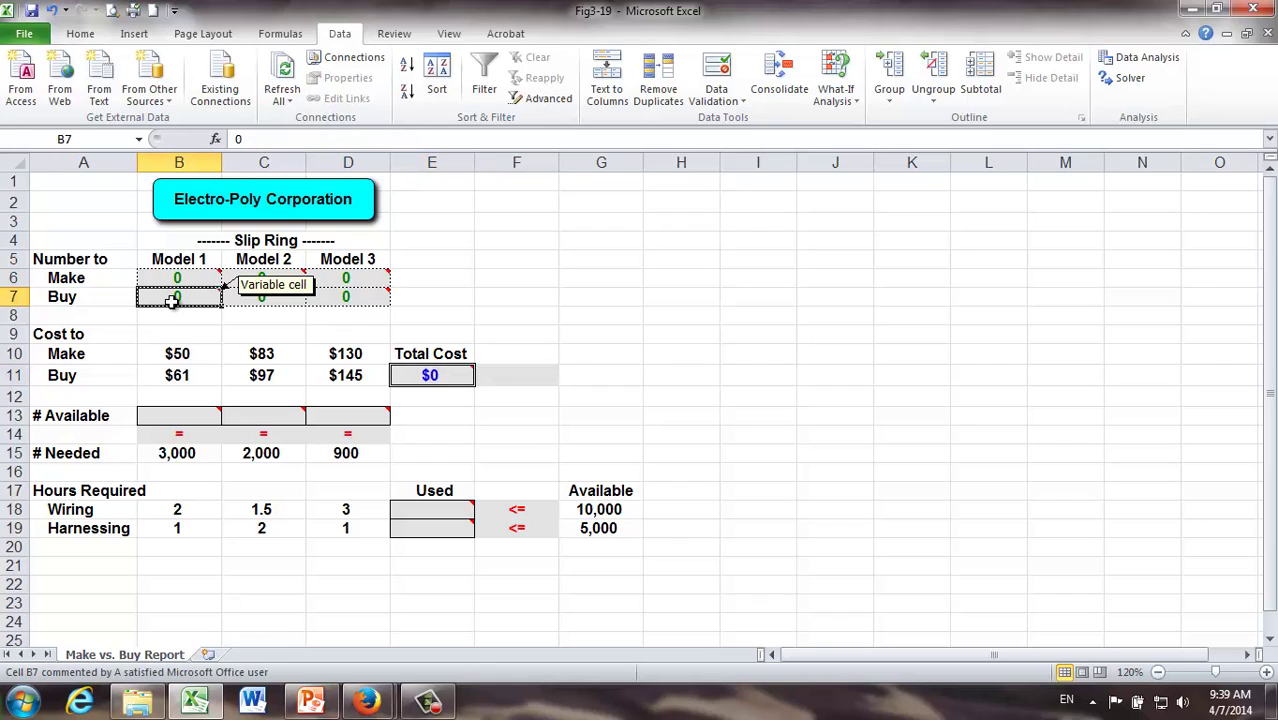
pyautogui.click(256, 278)
pyautogui.click(260, 297)
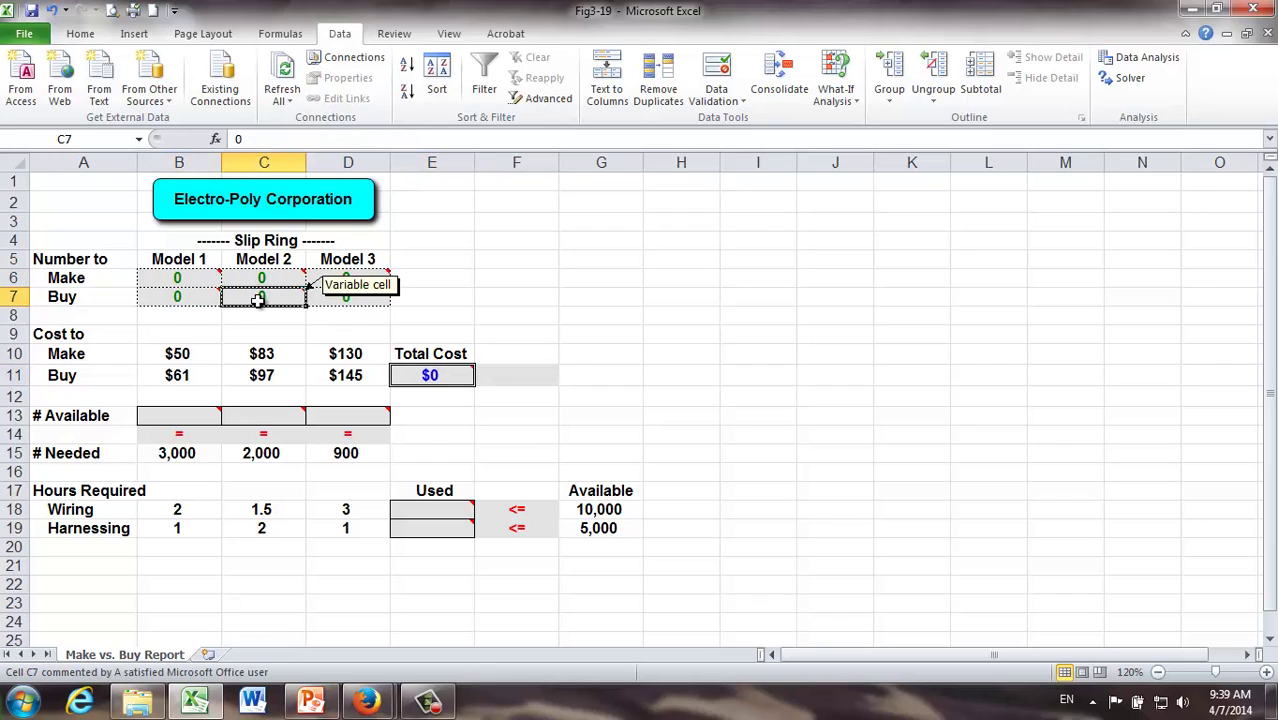
pyautogui.click(343, 280)
pyautogui.click(343, 296)
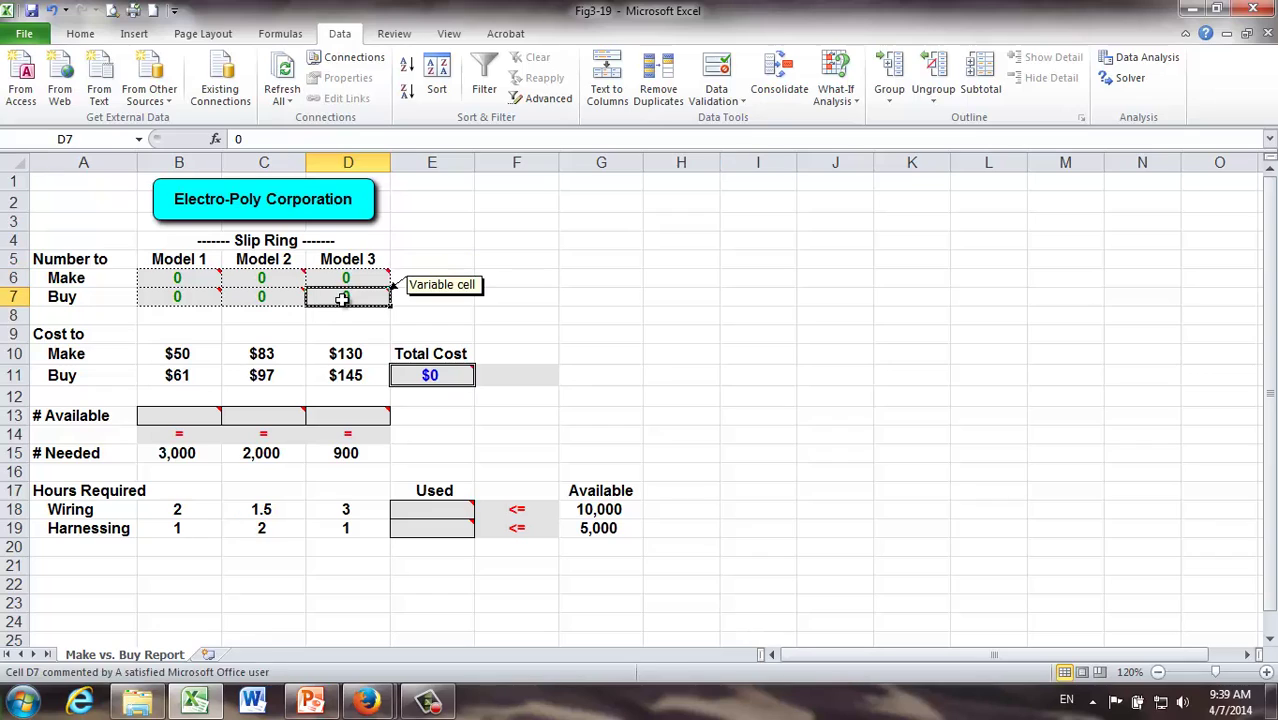
pyautogui.click(446, 376)
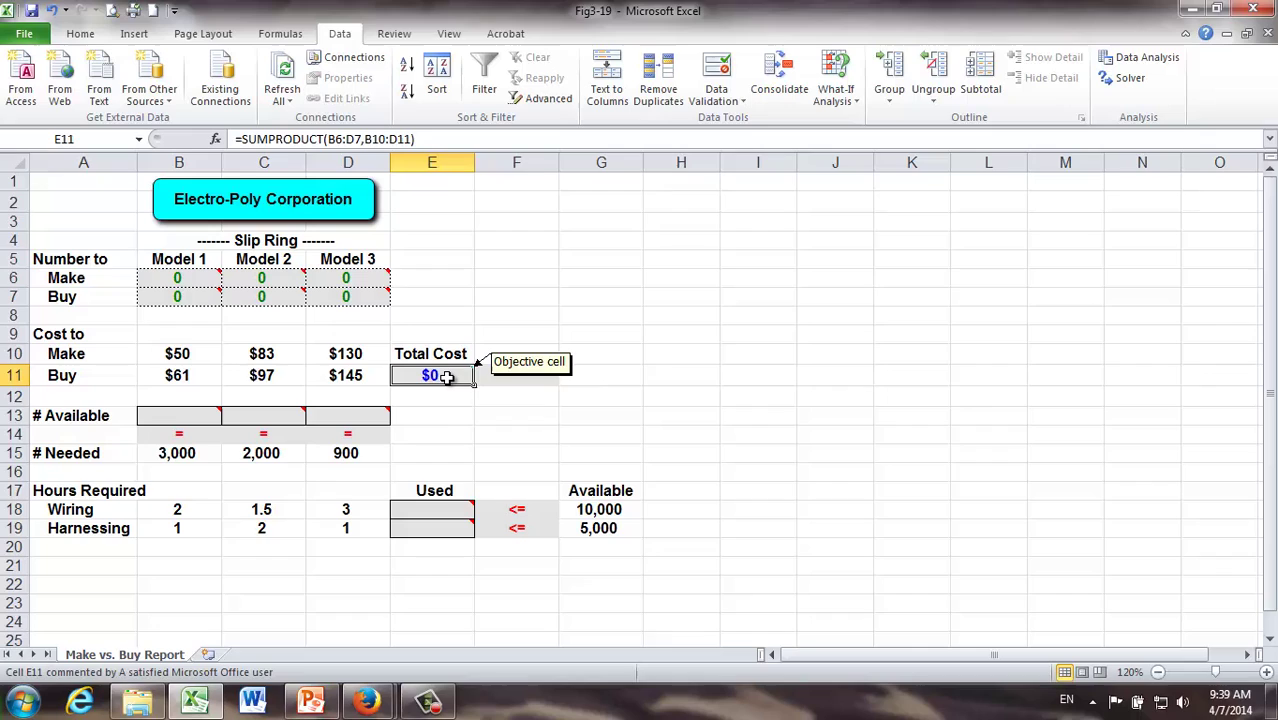
pyautogui.click(445, 412)
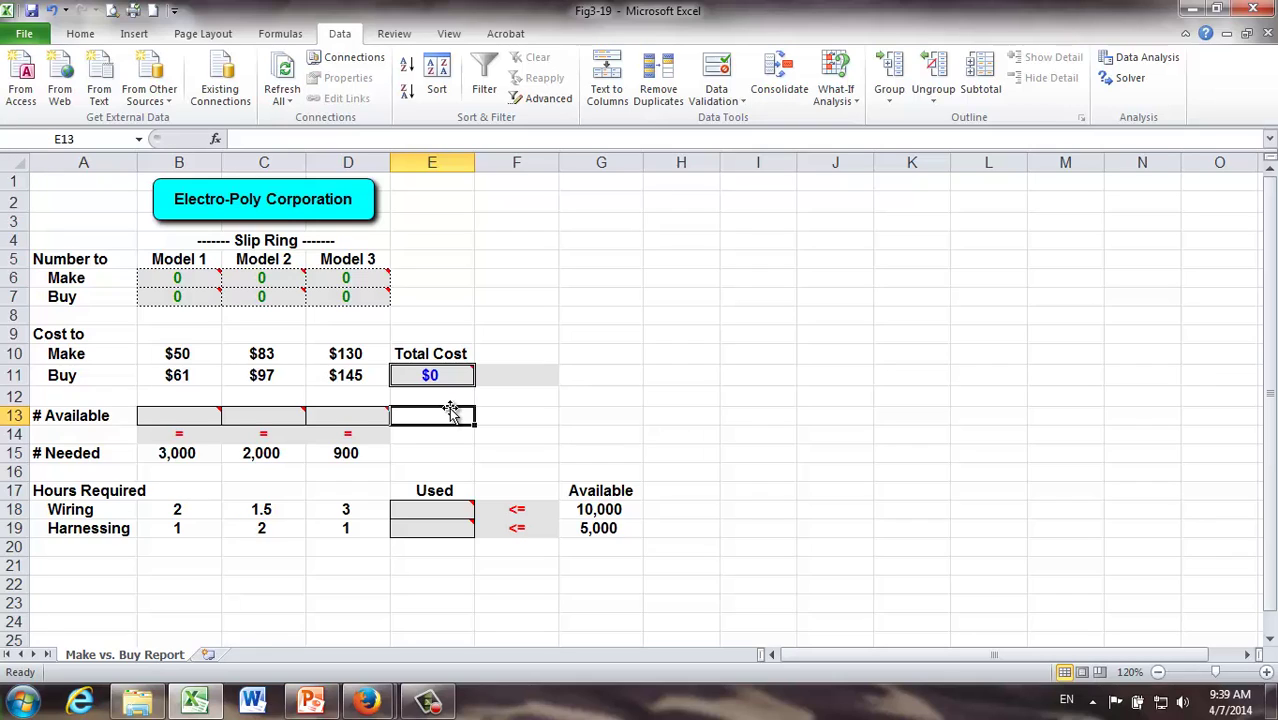
# - Enter =B6+B7 in B13 as Model 1's # Available, then recheck it against units needed
pyautogui.click(167, 418)
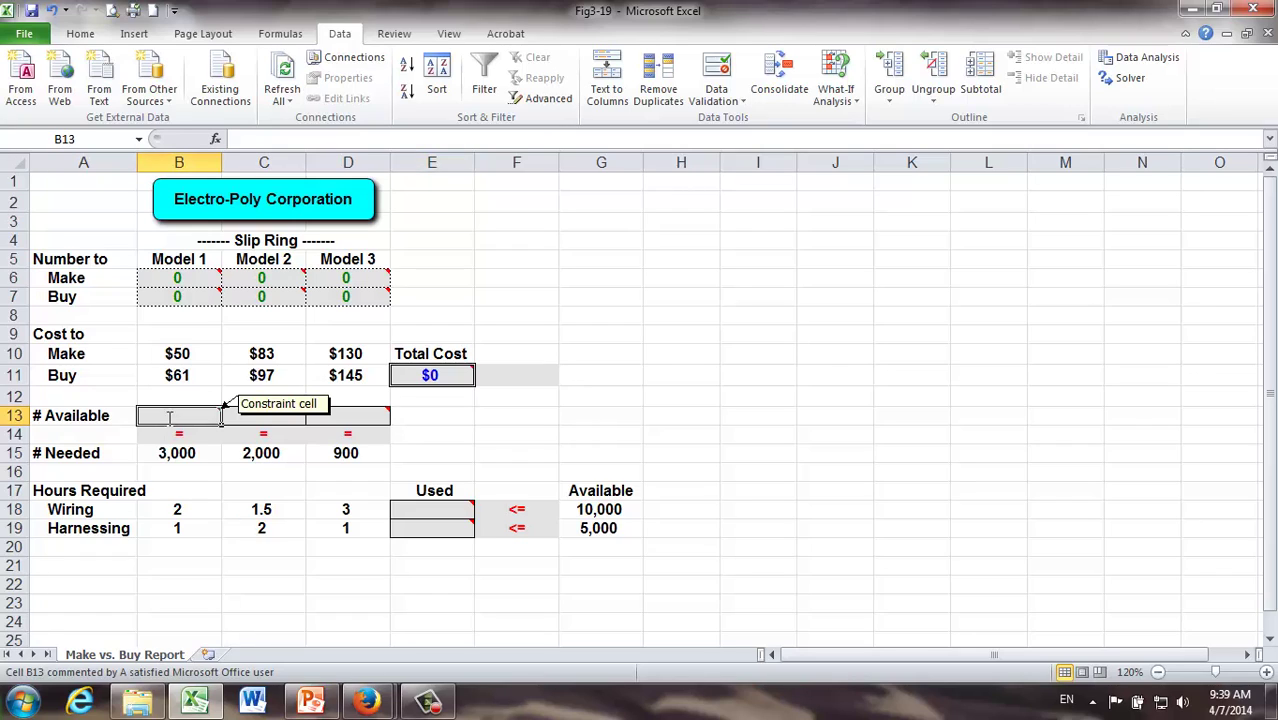
pyautogui.write('=')
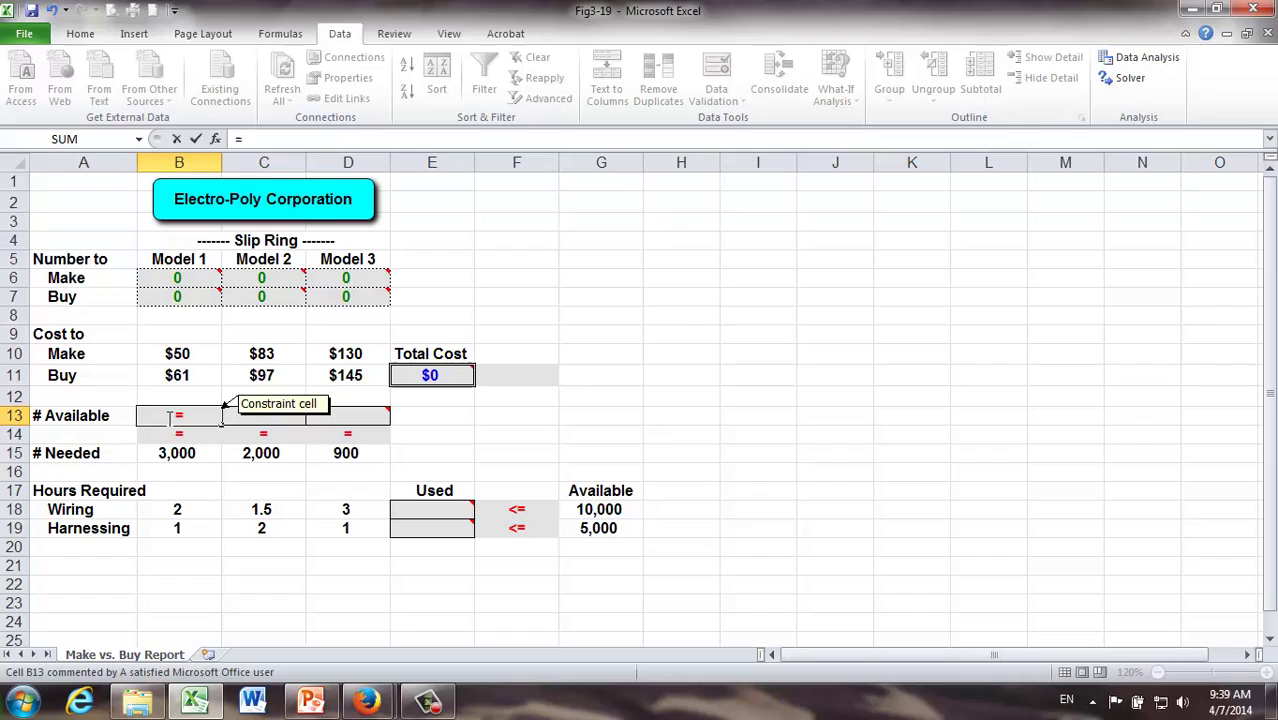
pyautogui.click(178, 278)
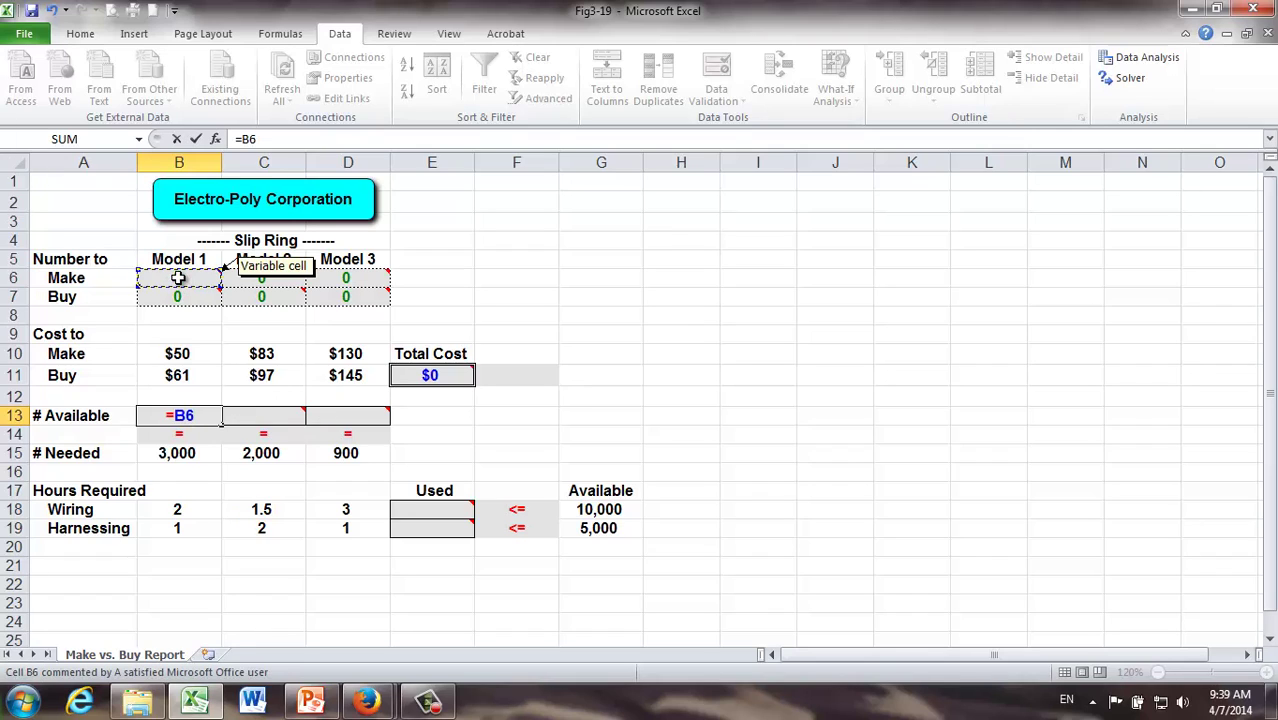
pyautogui.write('+')
pyautogui.click(178, 294)
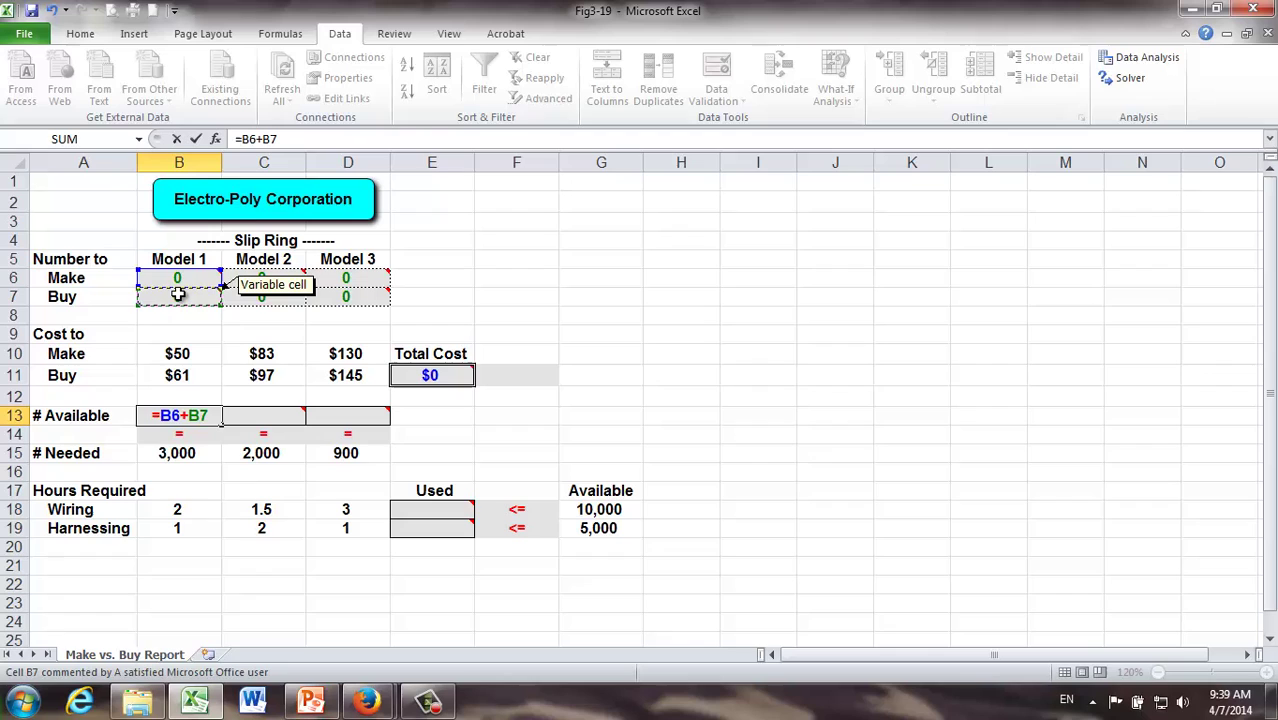
pyautogui.press('Return')
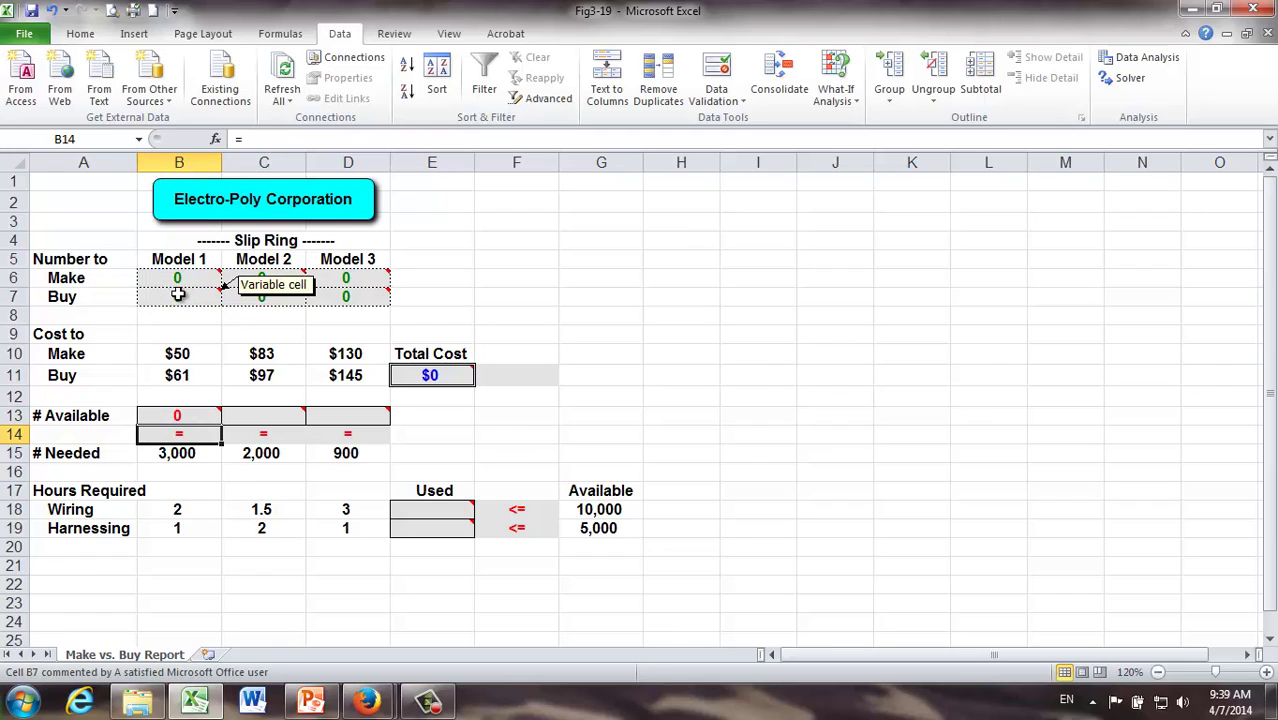
pyautogui.click(179, 452)
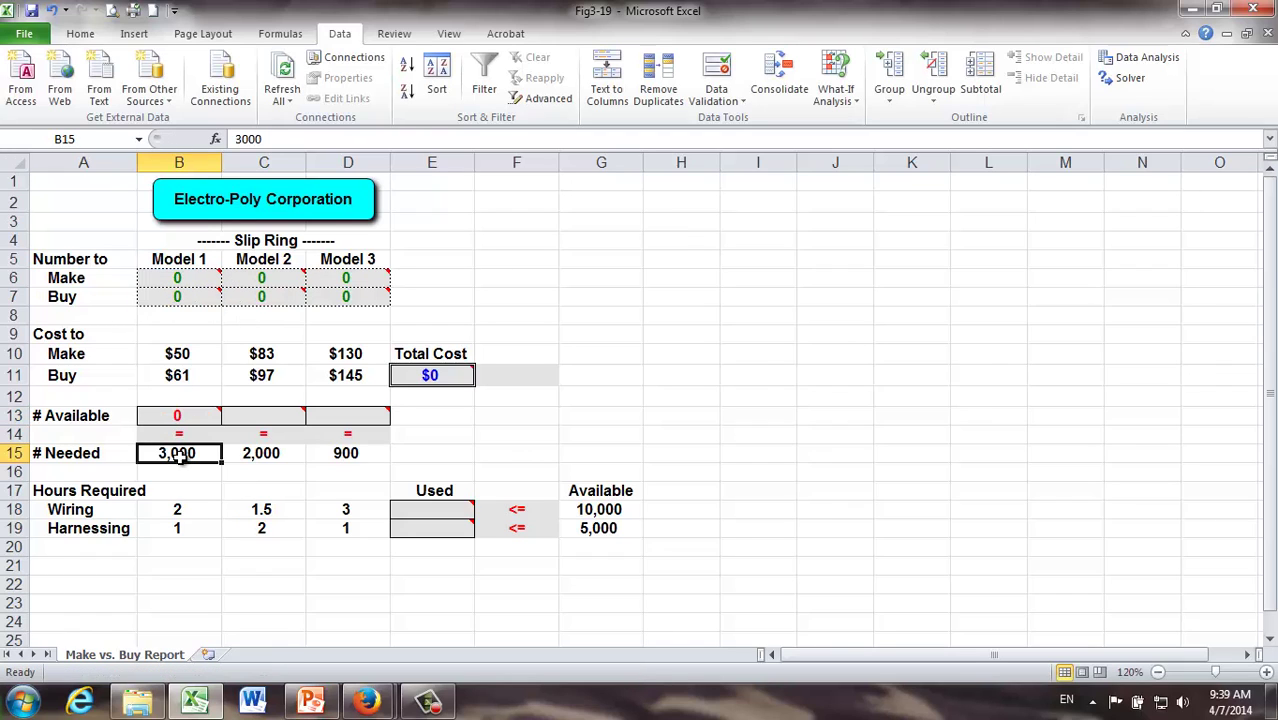
pyautogui.click(200, 415)
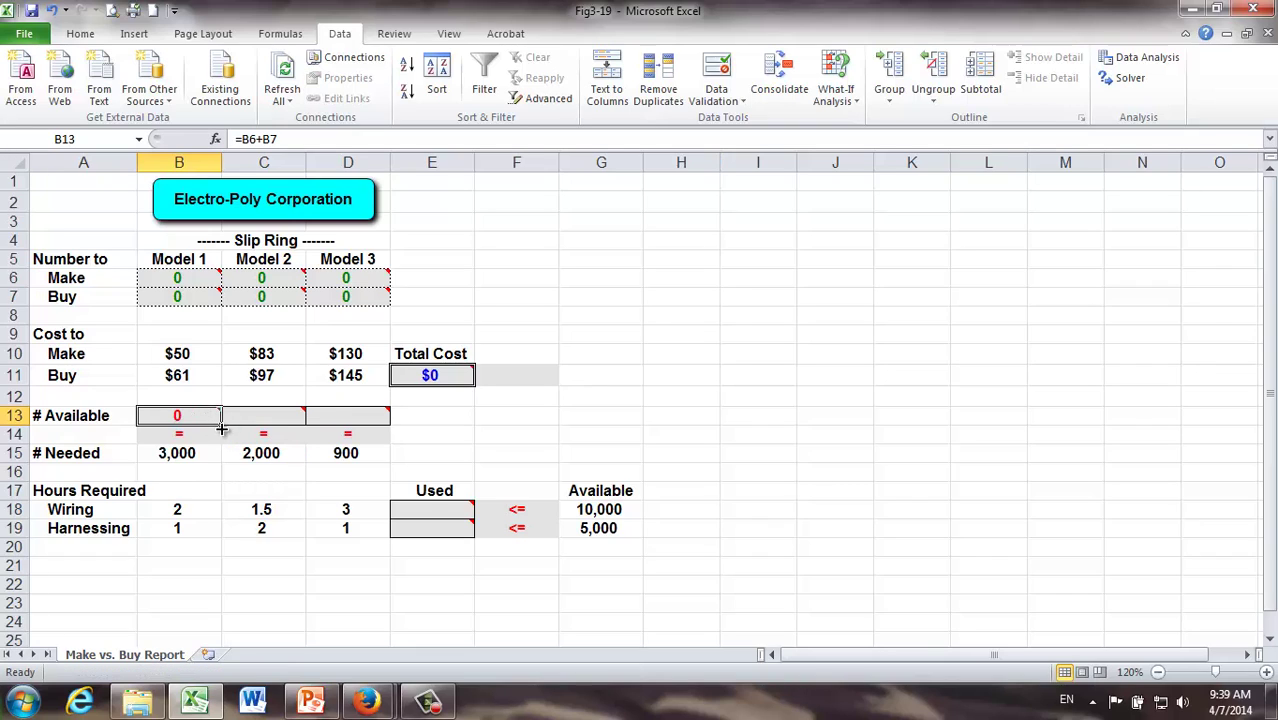
# - Fill B13's formula across to D13 and verify C13 and D13 (D13 = D6+D7)
pyautogui.moveTo(221, 428); pyautogui.dragTo(391, 424)
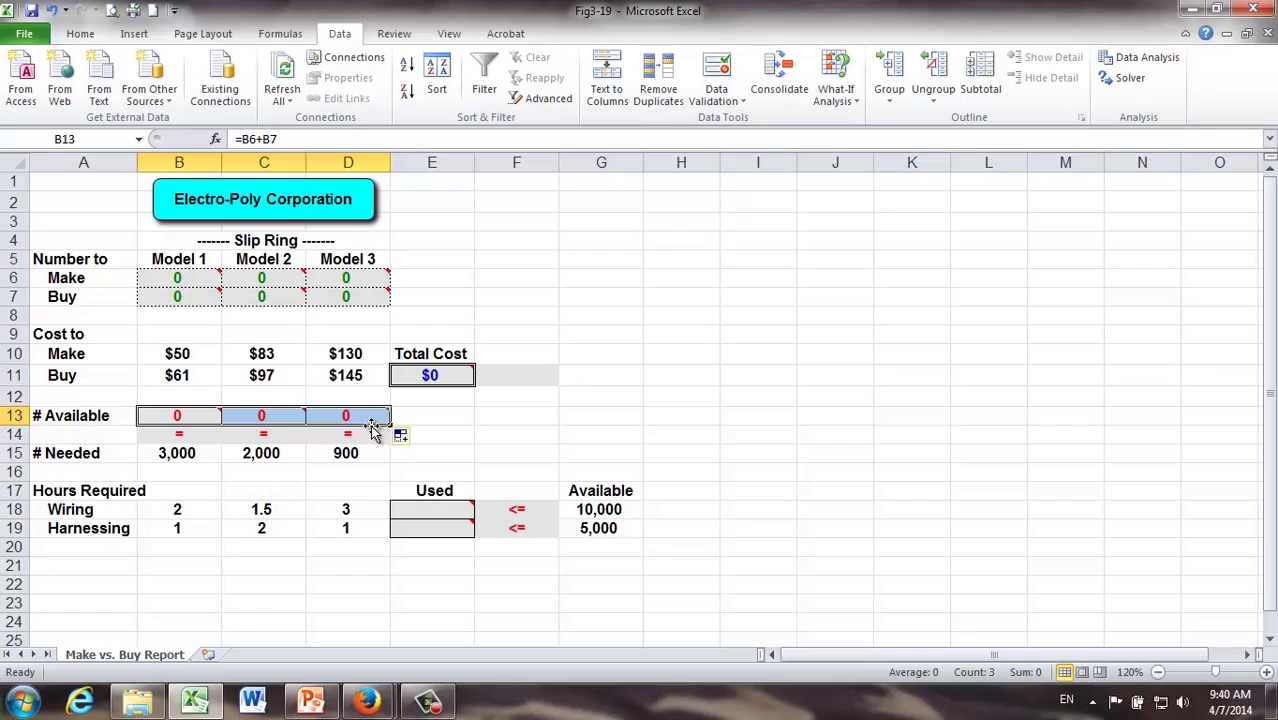
pyautogui.click(263, 416)
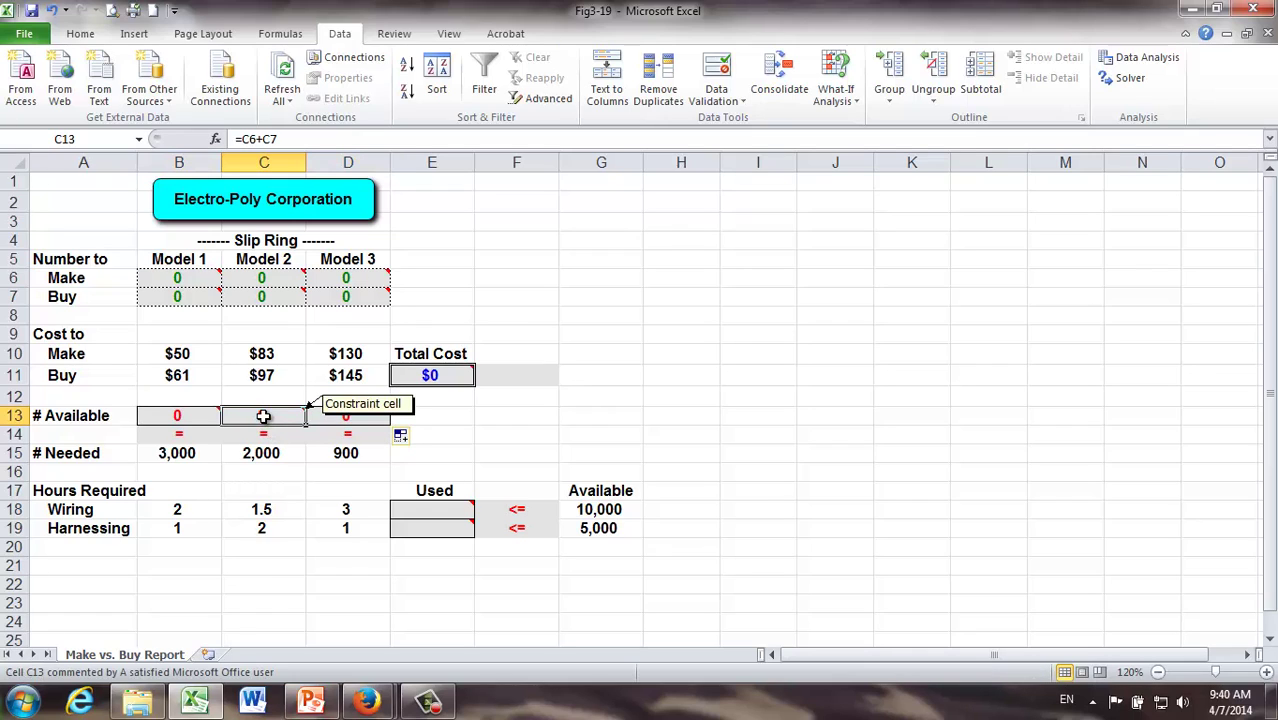
pyautogui.click(353, 415)
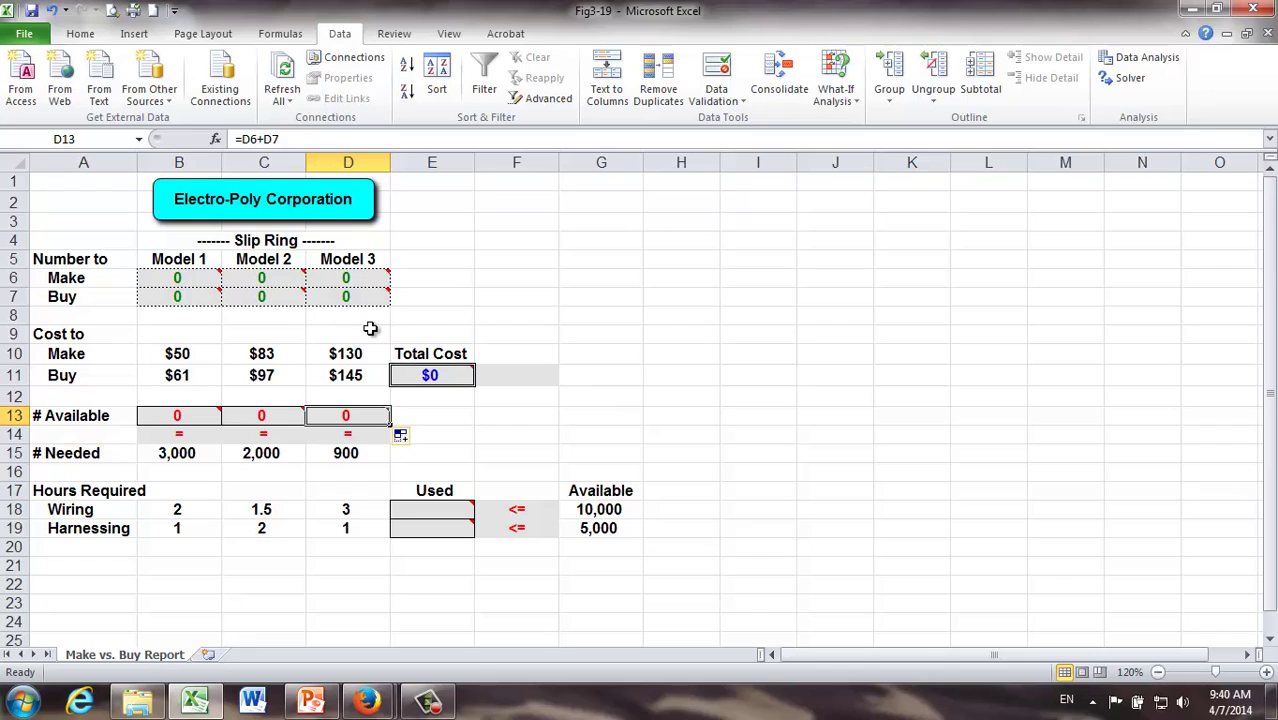
pyautogui.click(343, 276)
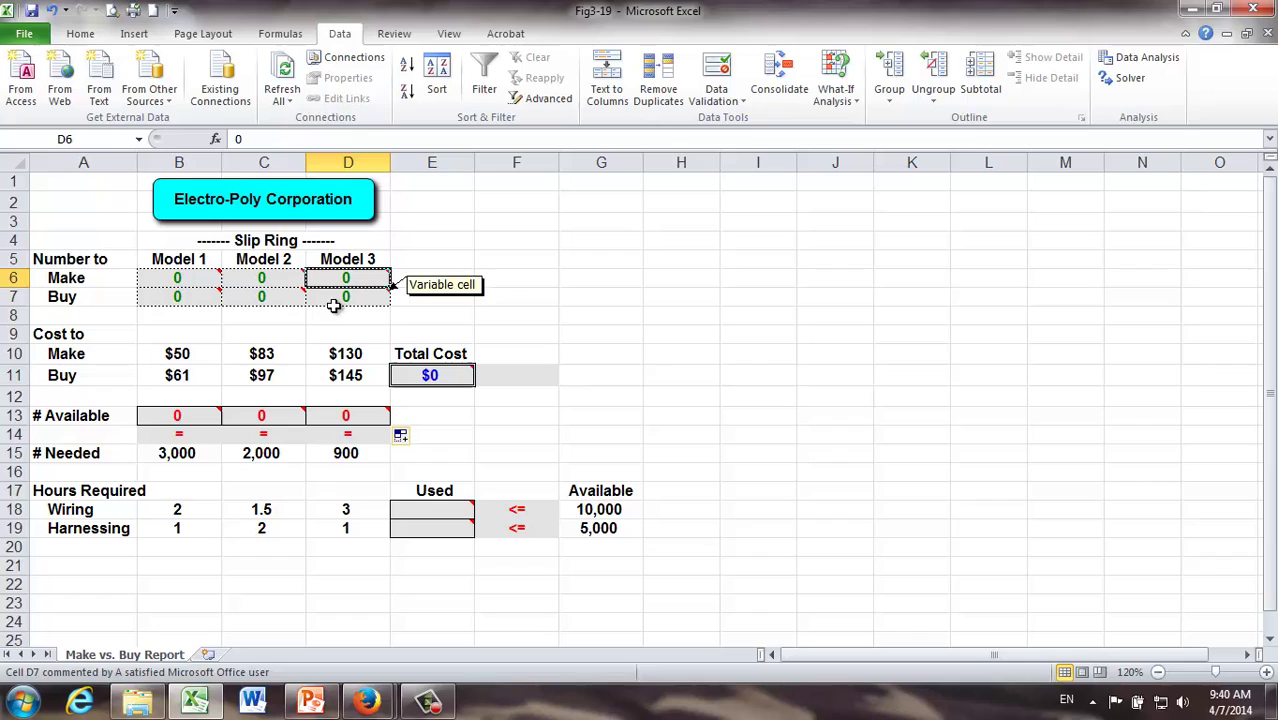
pyautogui.click(335, 297)
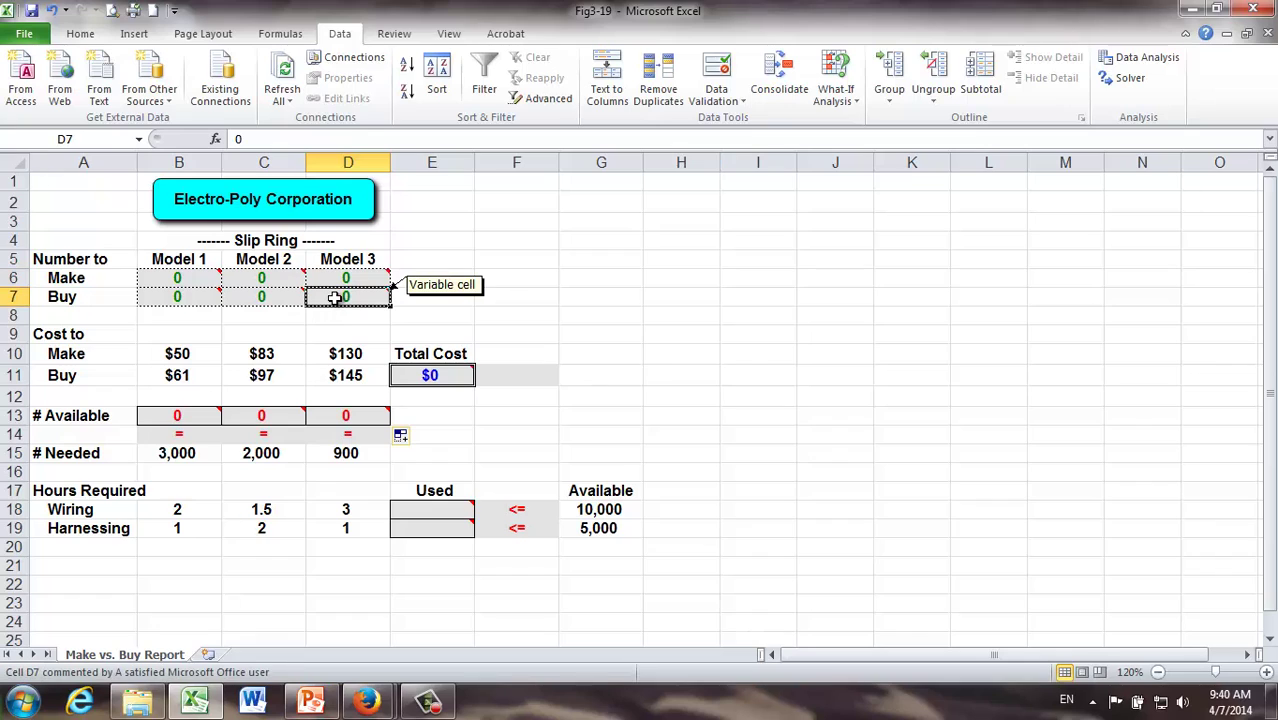
pyautogui.click(340, 452)
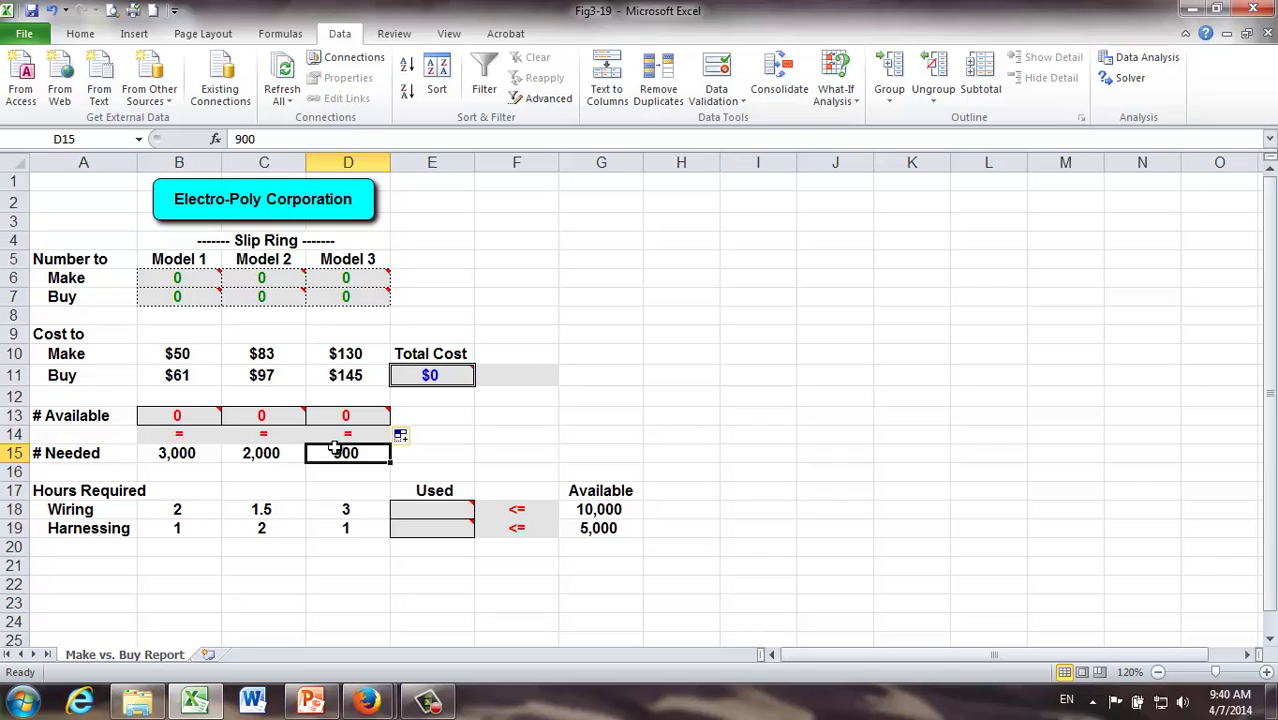
# - Enter =SUMPRODUCT(B18:D18,$B$6:$D$6) in E18 for wiring hours used
pyautogui.click(400, 510)
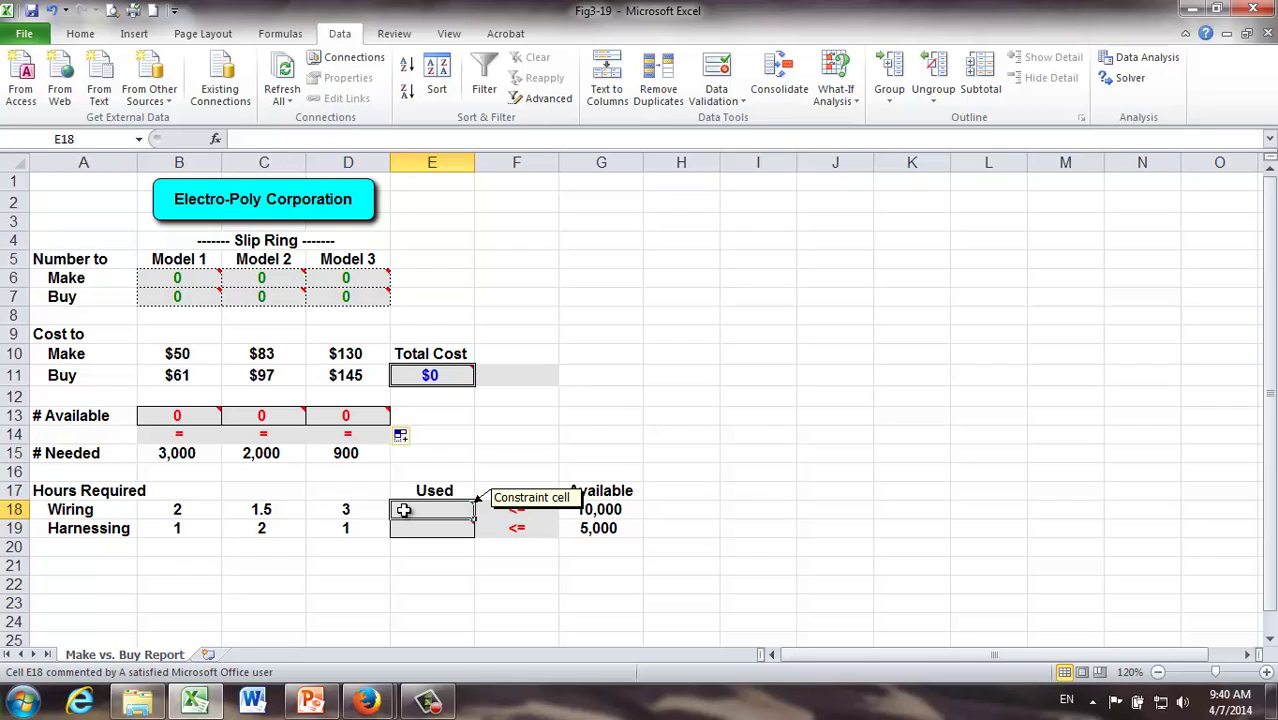
pyautogui.write('=')
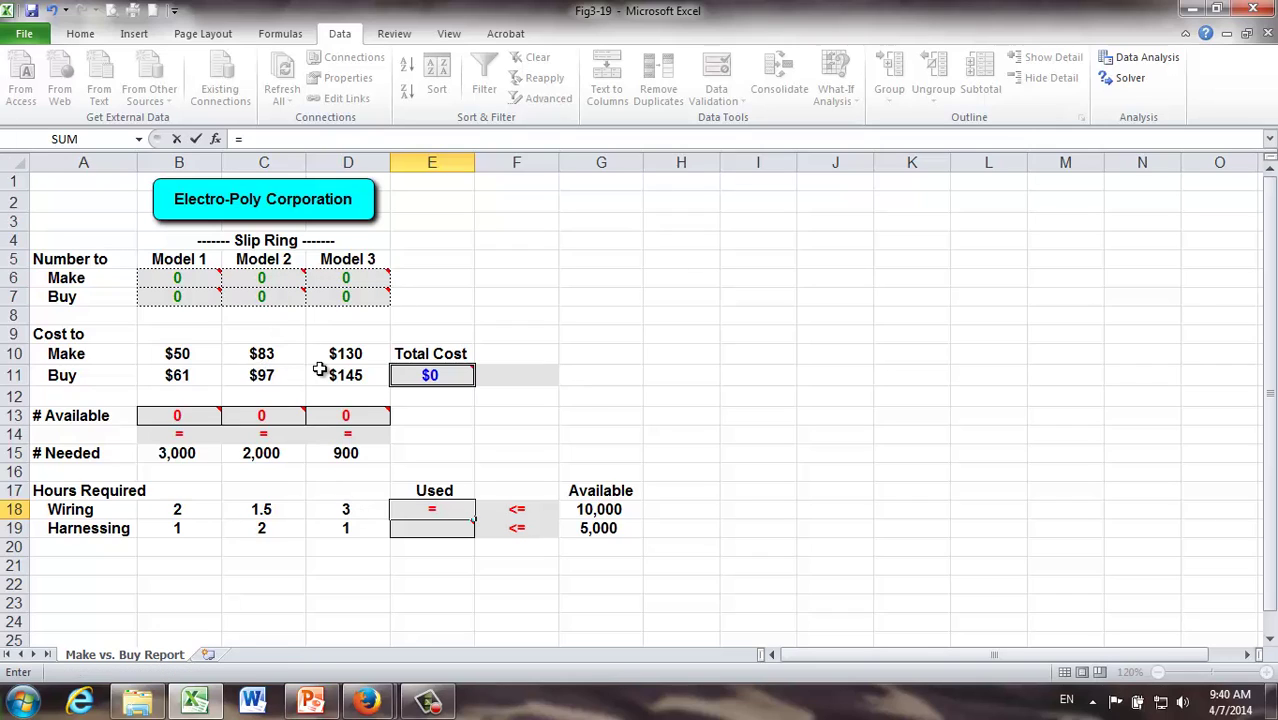
pyautogui.moveTo(348, 276)
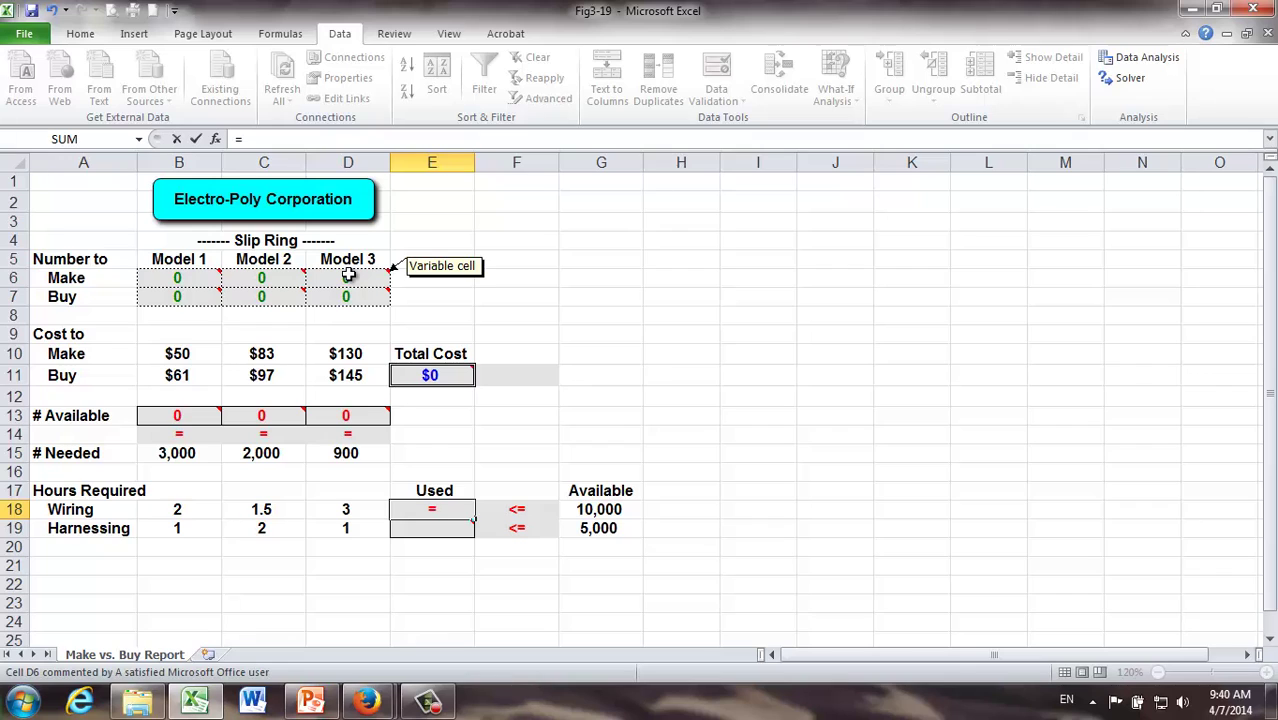
pyautogui.write('sump')
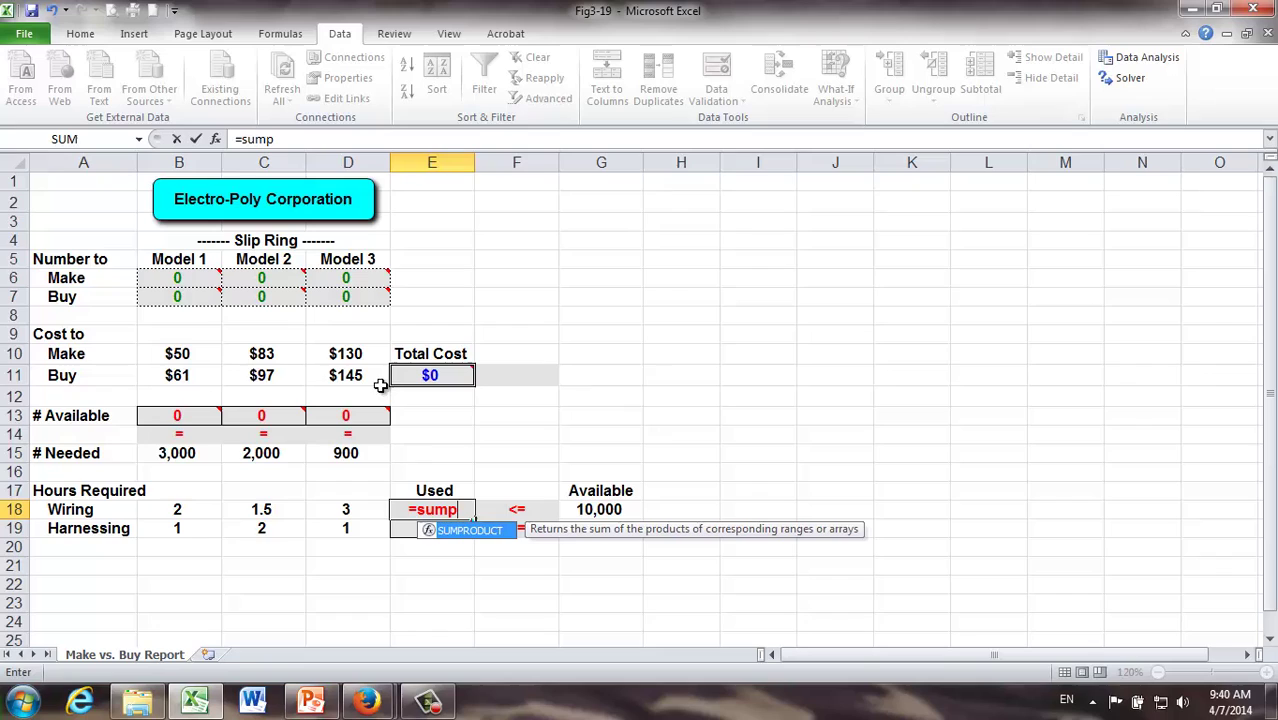
pyautogui.doubleClick(485, 535)
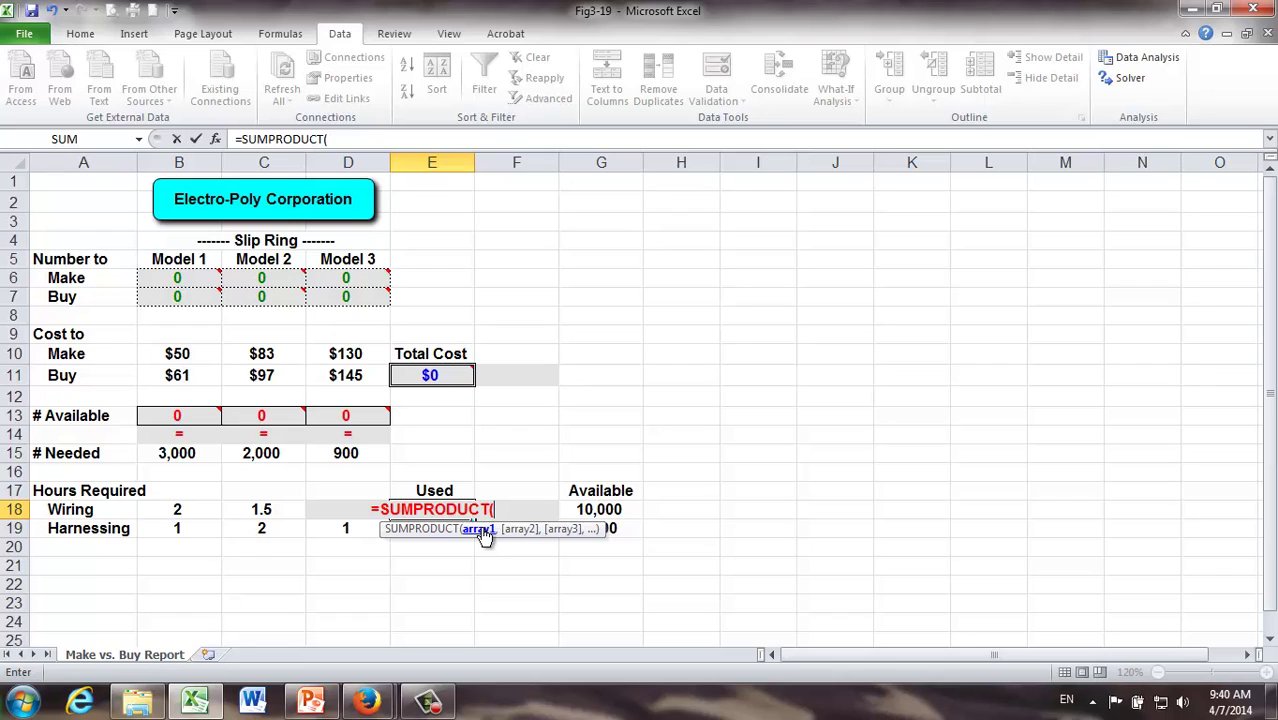
pyautogui.click(172, 509)
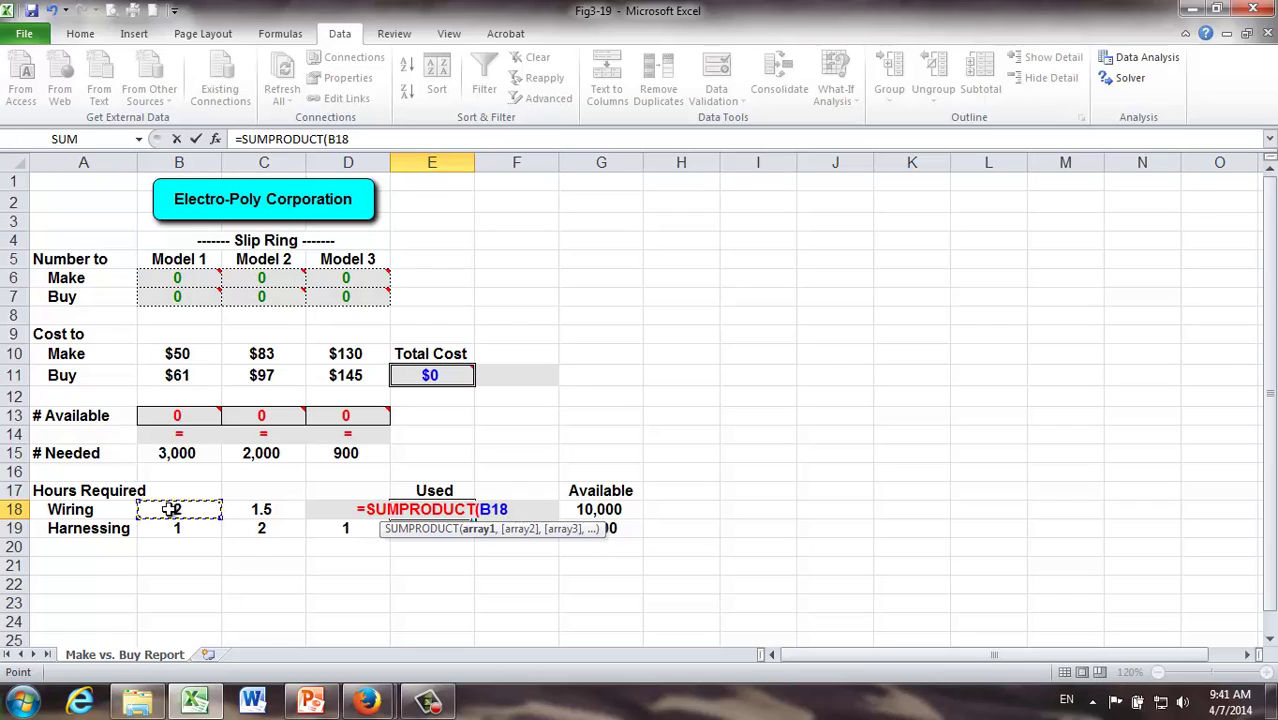
pyautogui.moveTo(172, 509); pyautogui.dragTo(336, 509)
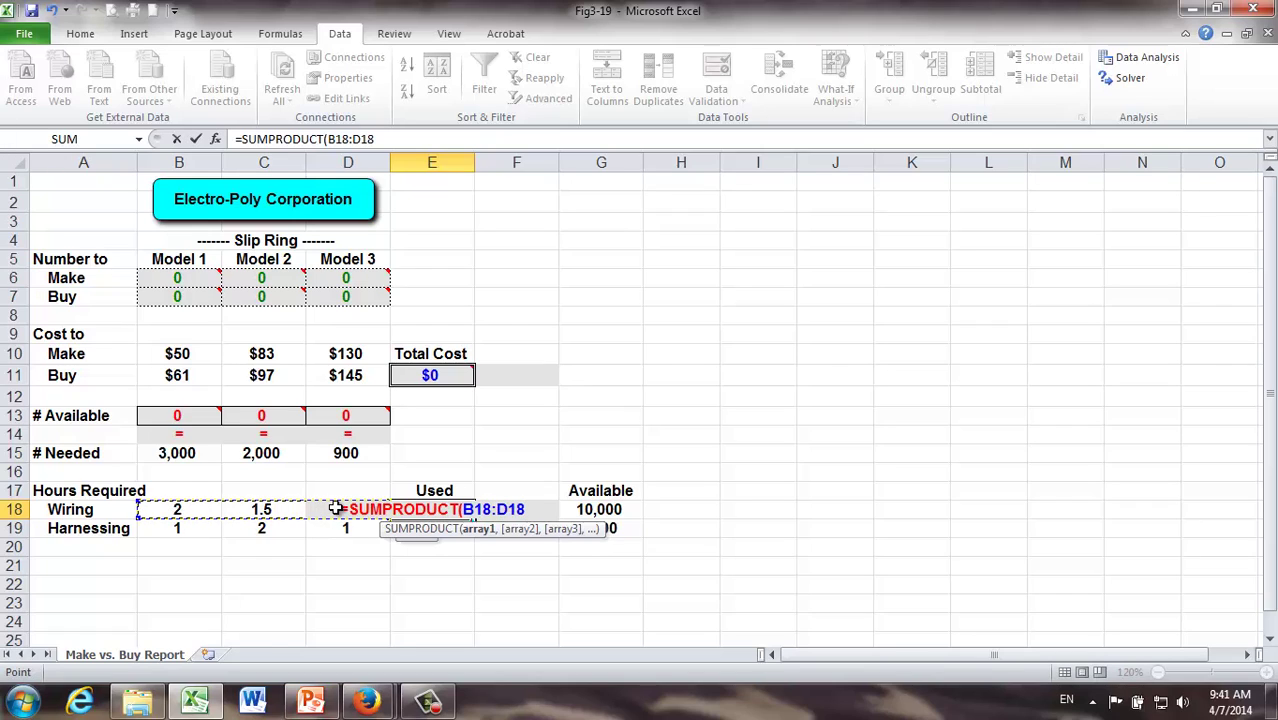
pyautogui.write(',')
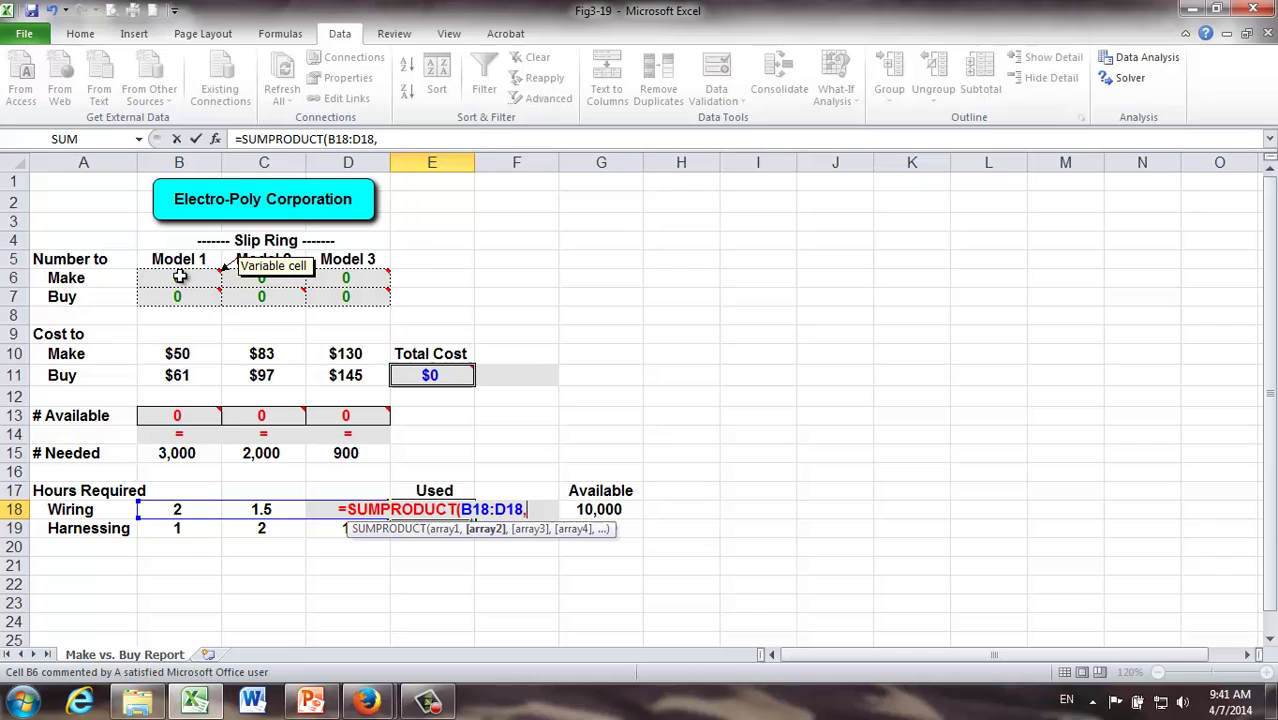
pyautogui.moveTo(180, 277); pyautogui.dragTo(353, 277)
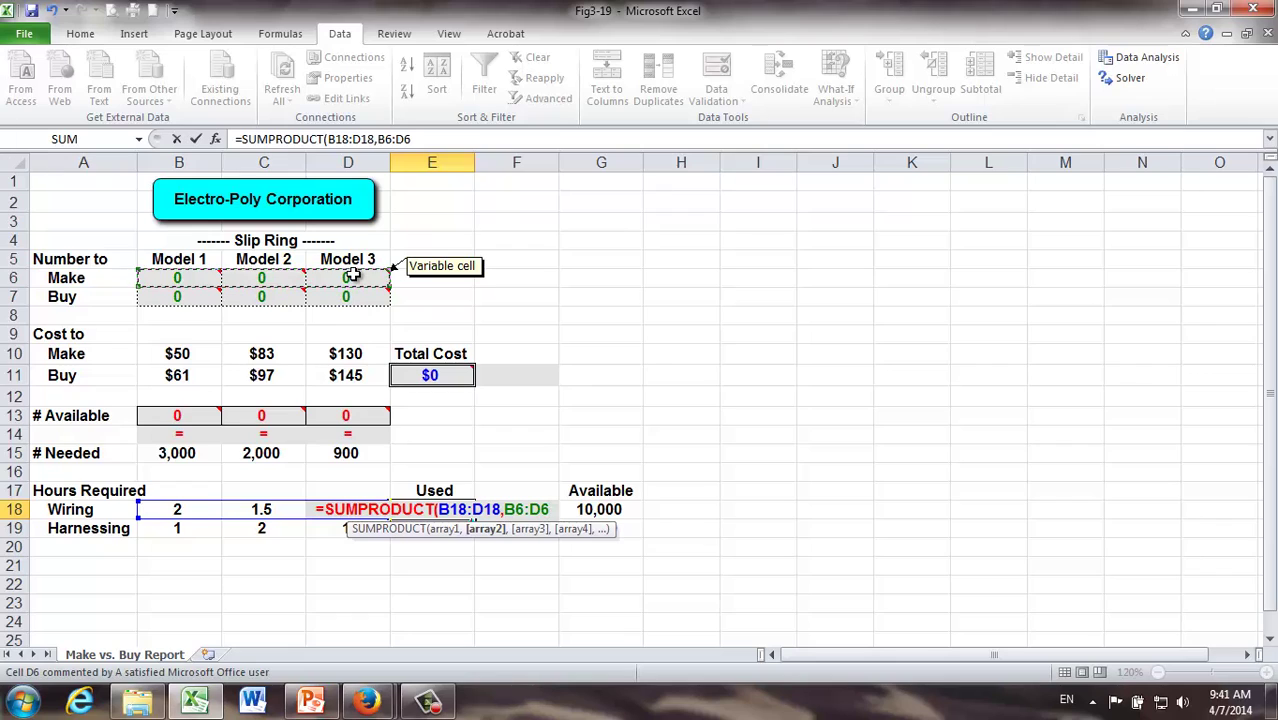
pyautogui.press('F4')
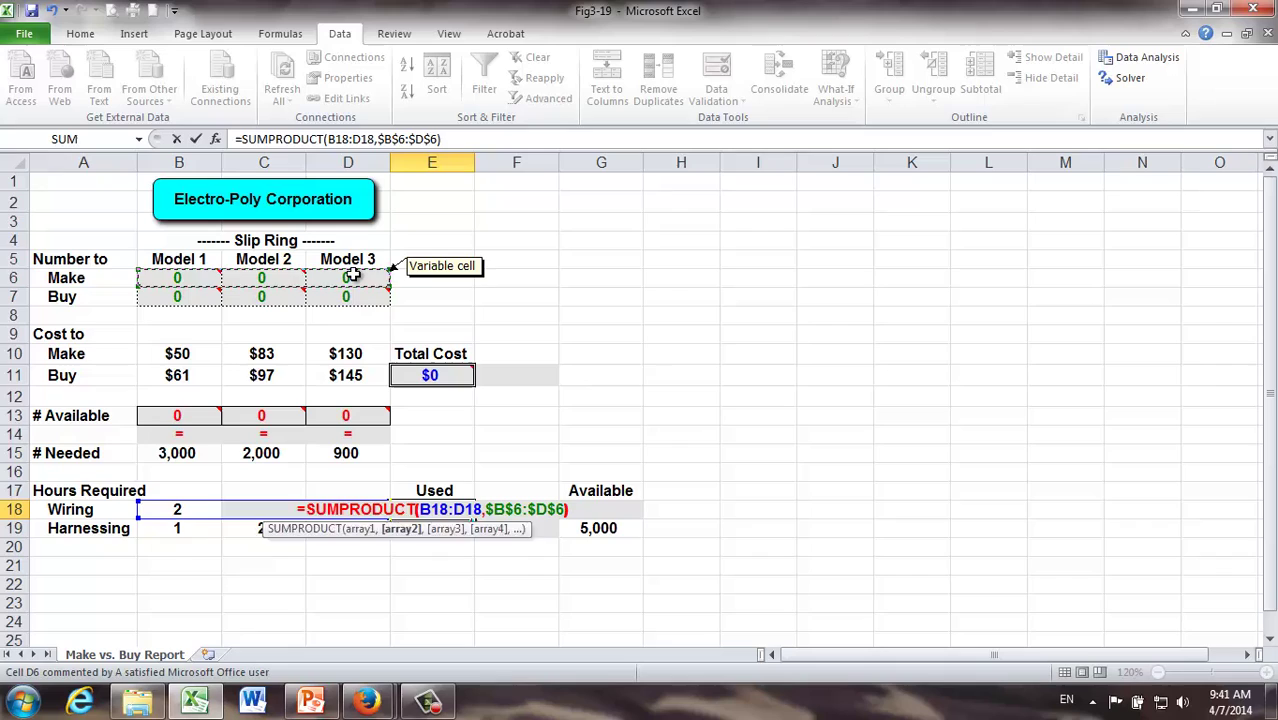
pyautogui.write(')')
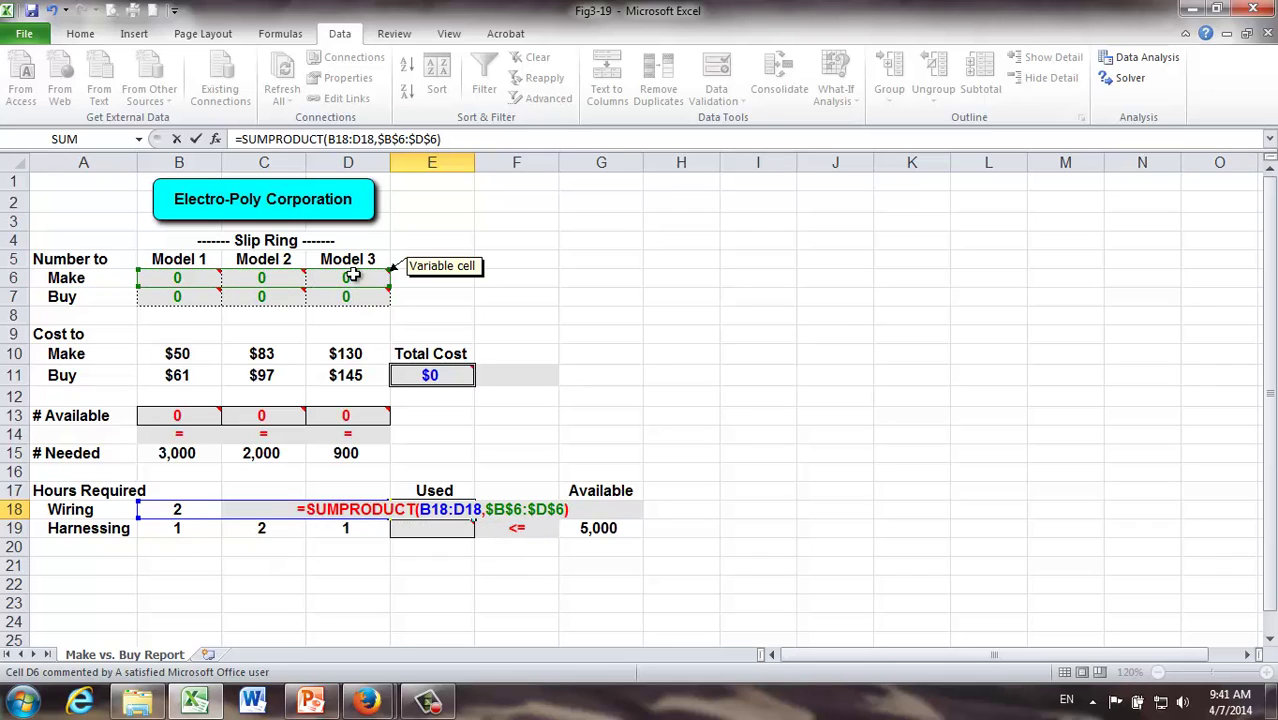
pyautogui.press('Return')
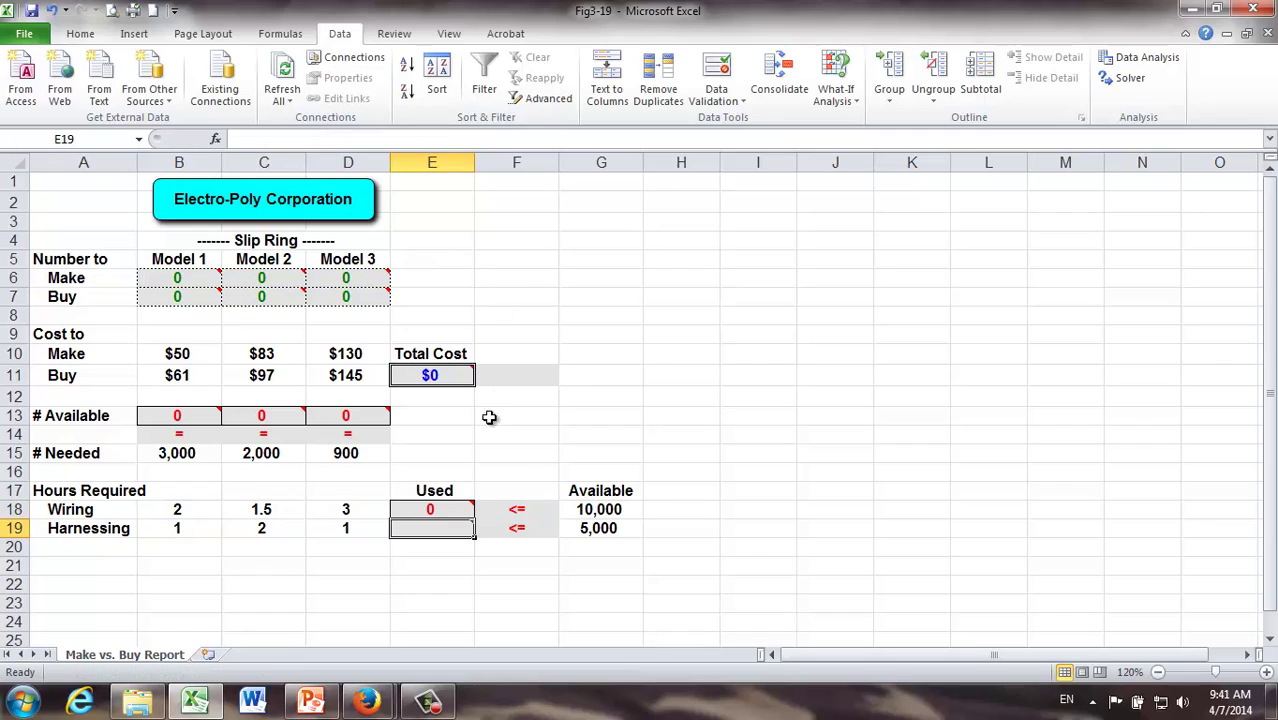
pyautogui.click(447, 512)
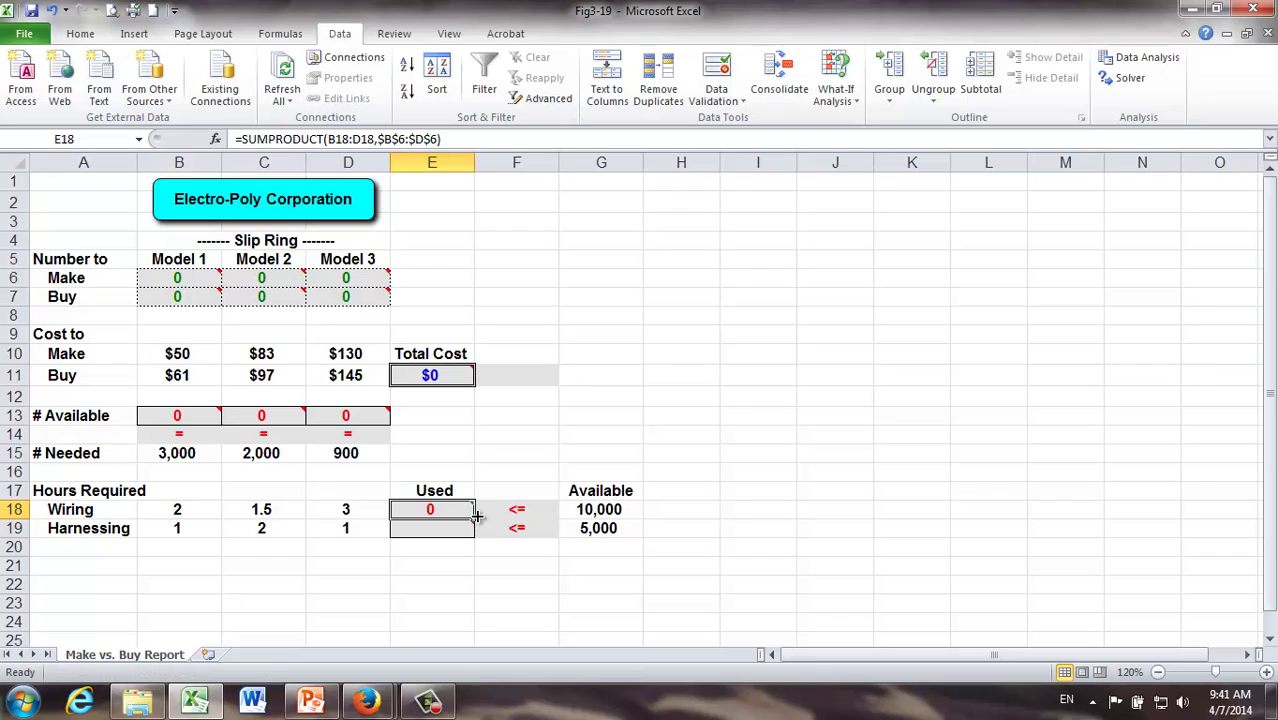
pyautogui.click(421, 530)
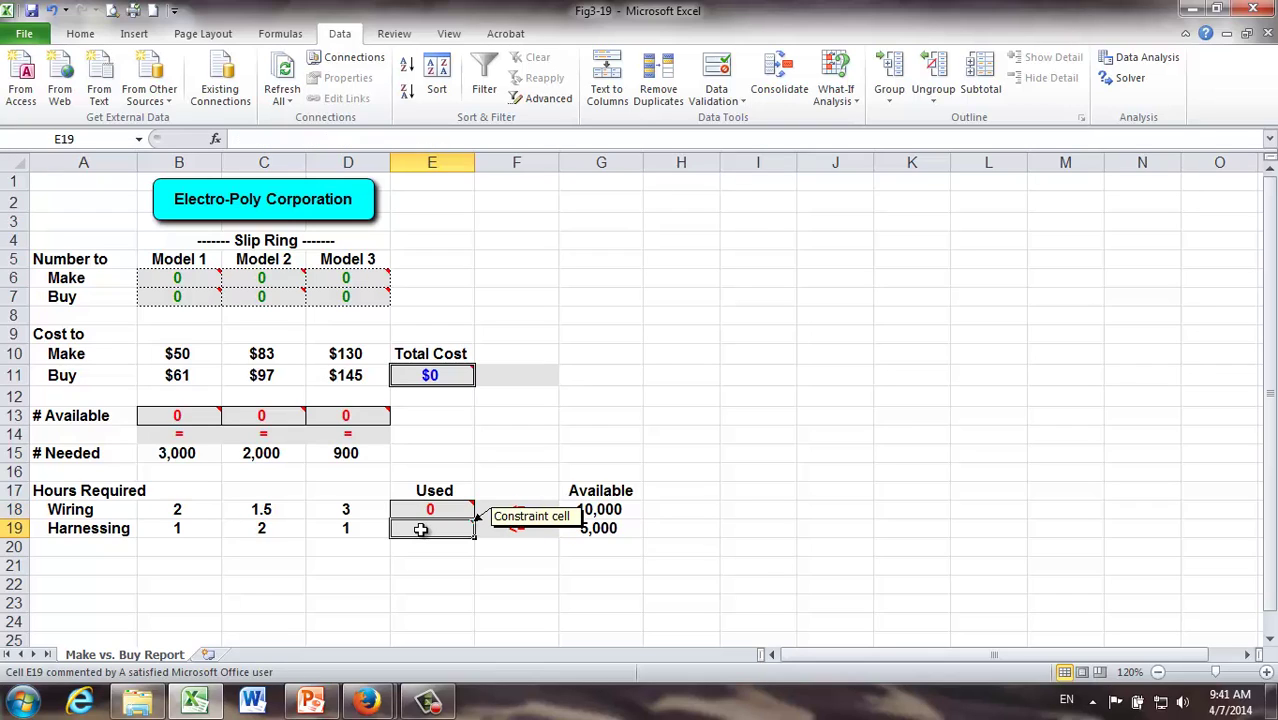
pyautogui.click(183, 528)
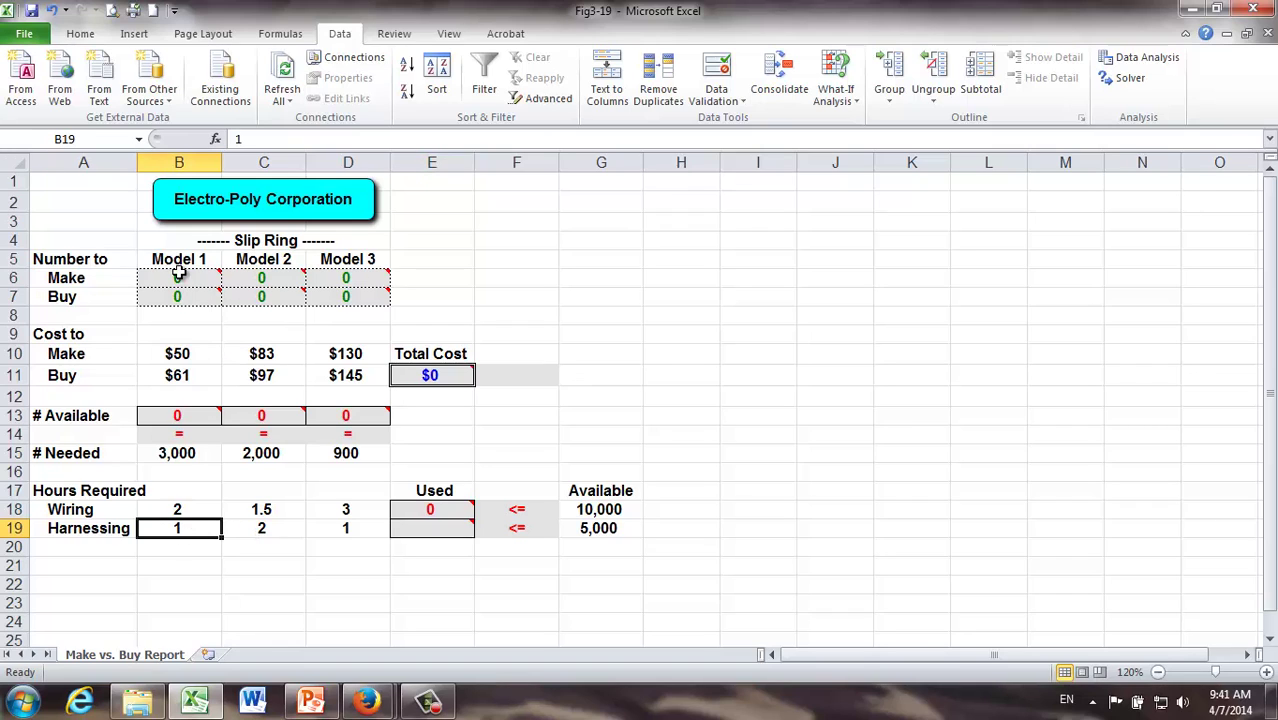
pyautogui.moveTo(177, 276); pyautogui.dragTo(178, 297)
pyautogui.click(261, 530)
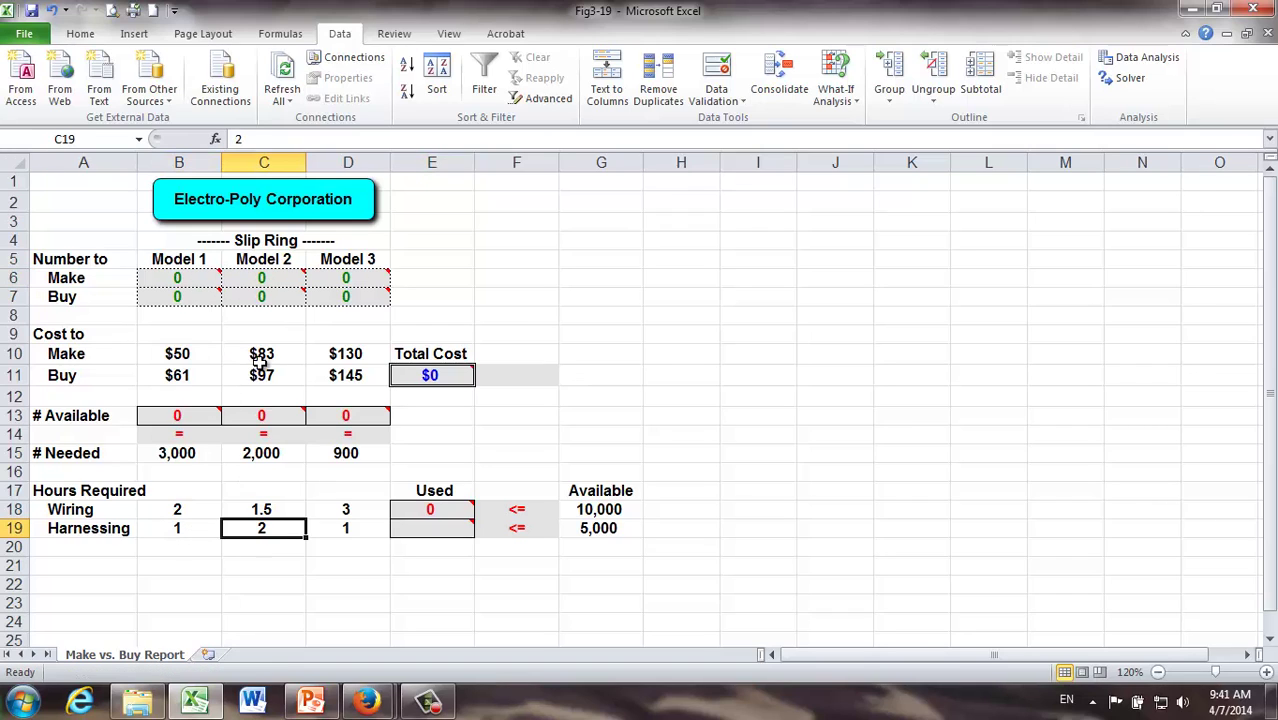
pyautogui.click(264, 278)
pyautogui.click(336, 535)
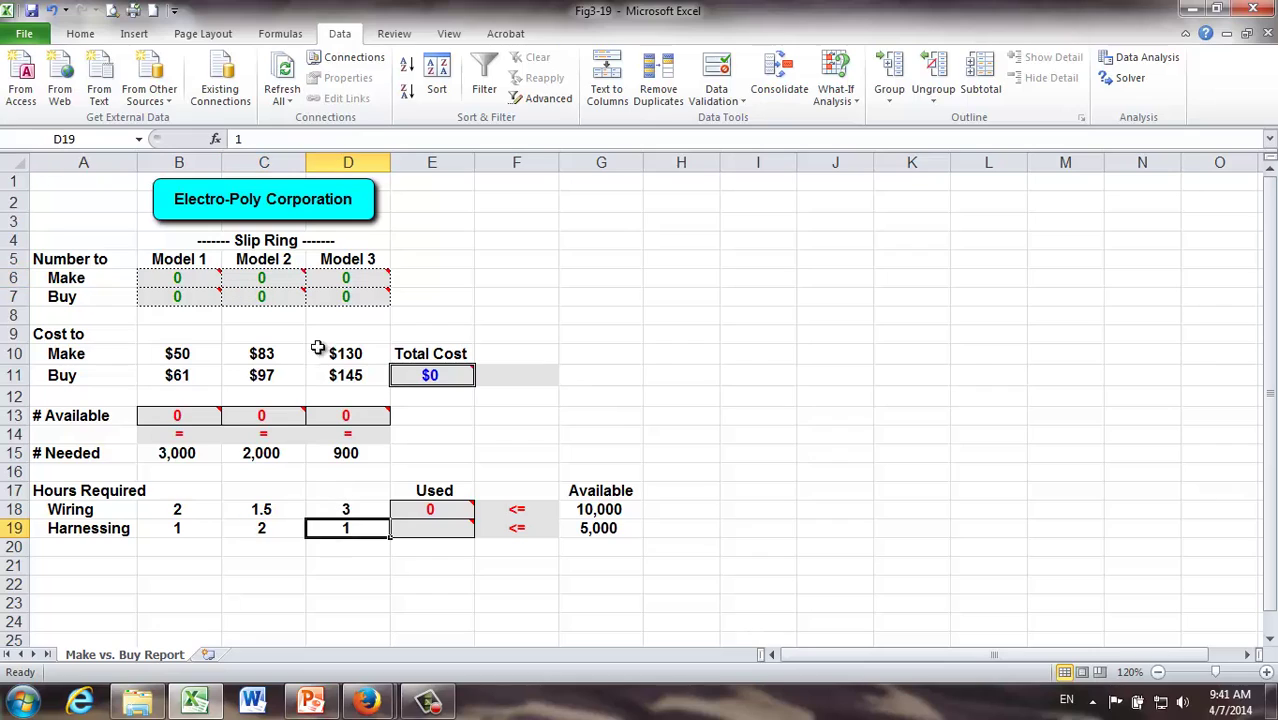
pyautogui.click(327, 277)
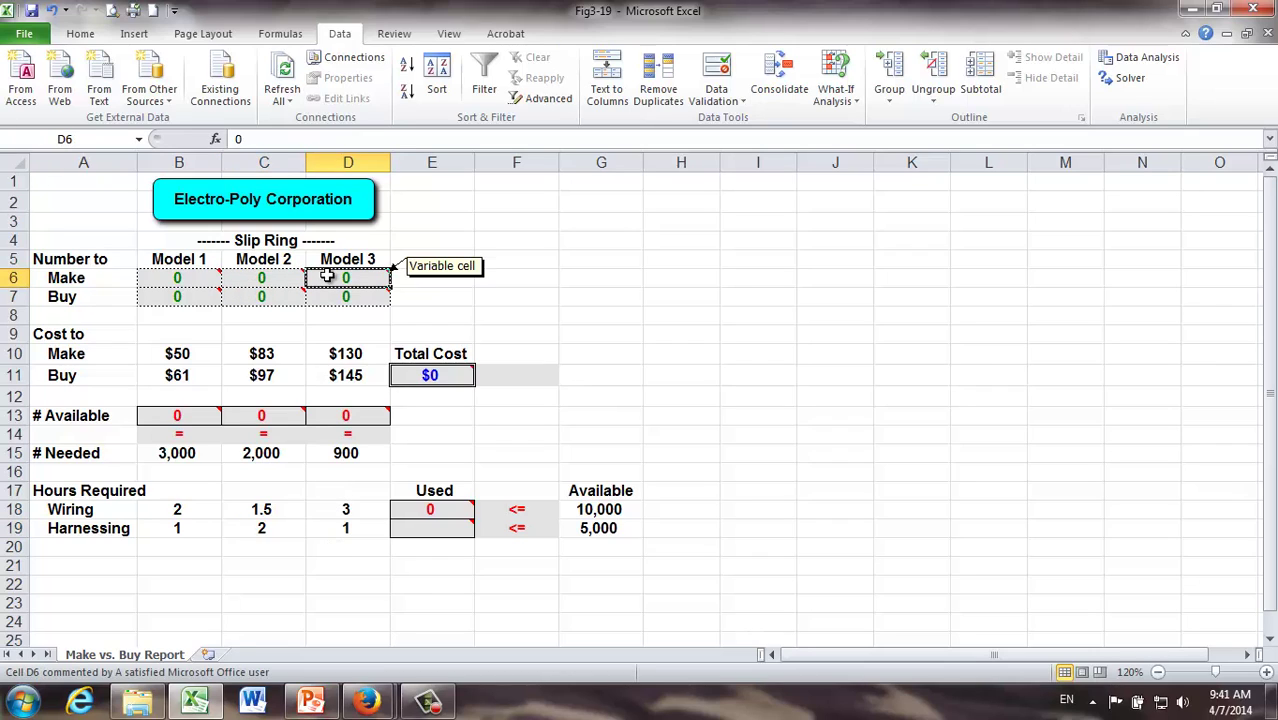
pyautogui.moveTo(180, 277)
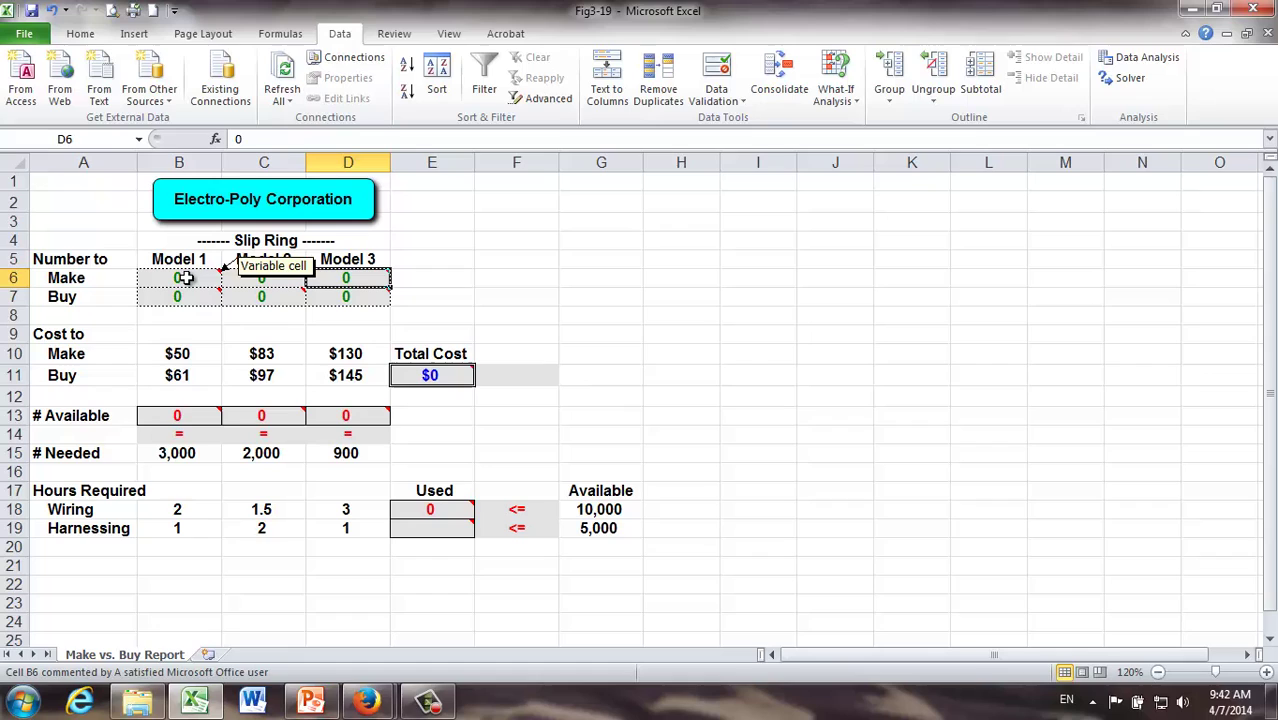
pyautogui.click(183, 279)
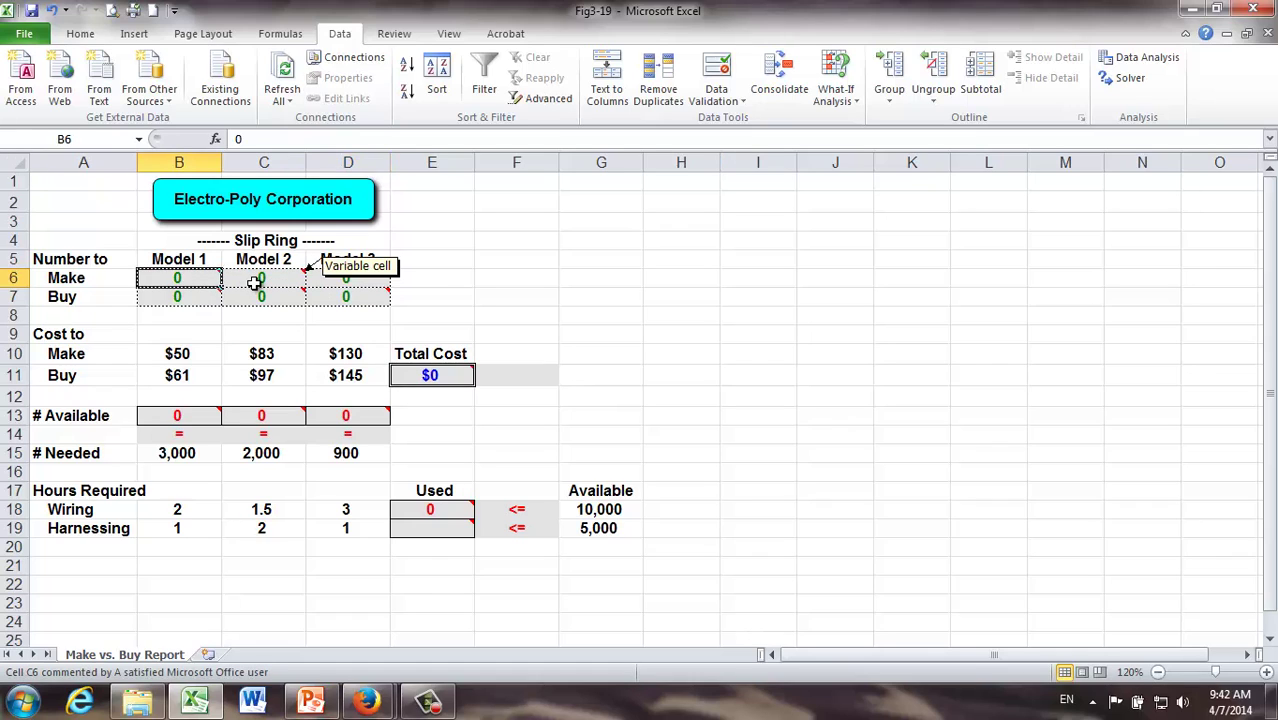
pyautogui.click(255, 283)
pyautogui.moveTo(212, 283)
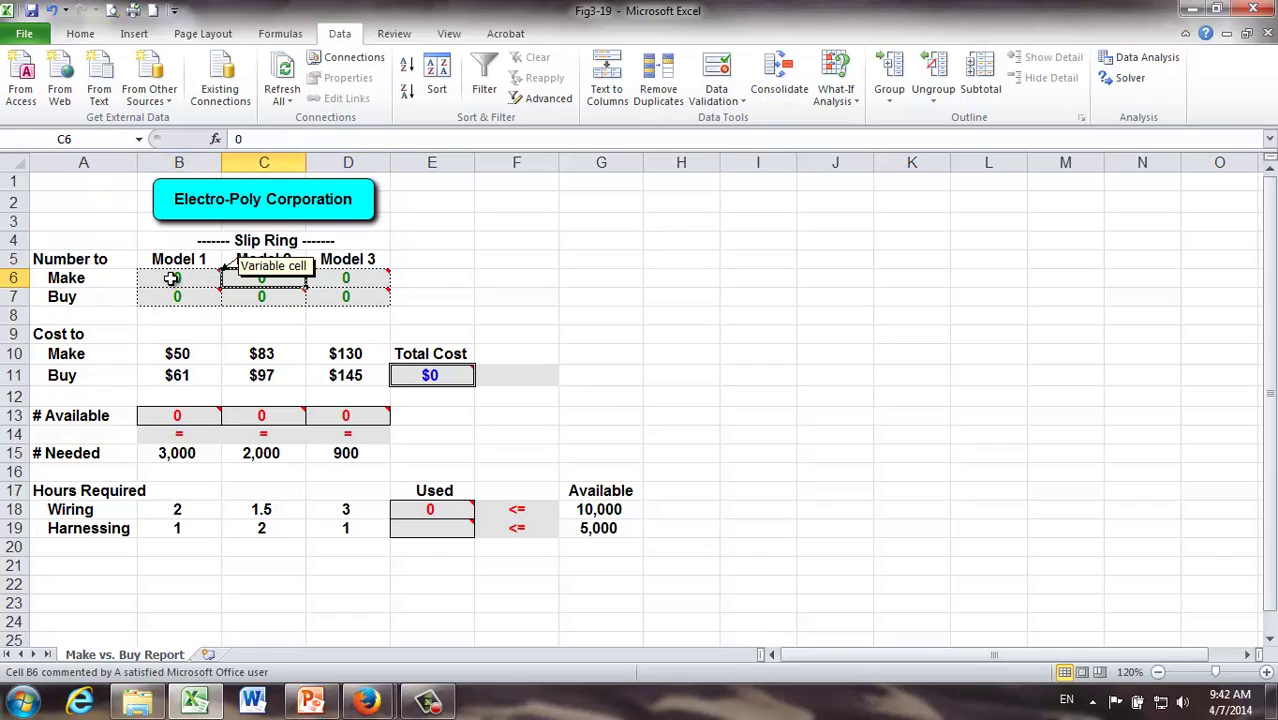
pyautogui.click(172, 279)
pyautogui.click(279, 279)
pyautogui.click(336, 279)
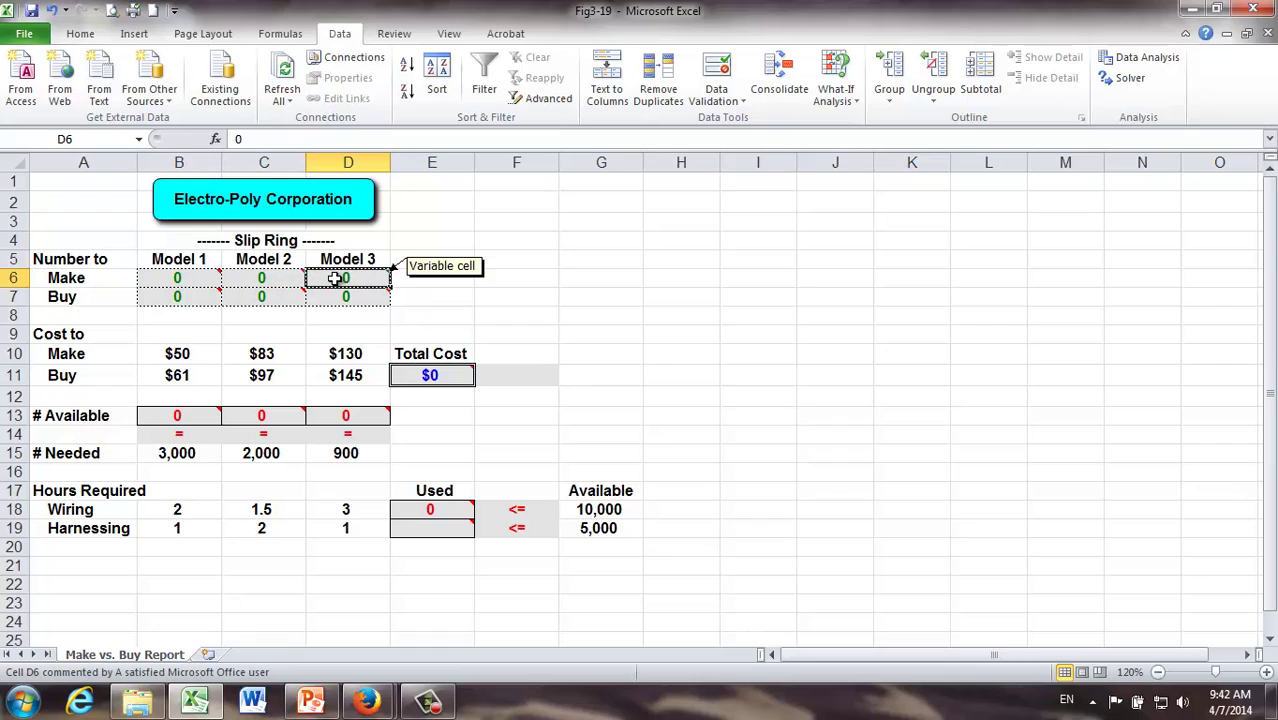
pyautogui.click(190, 280)
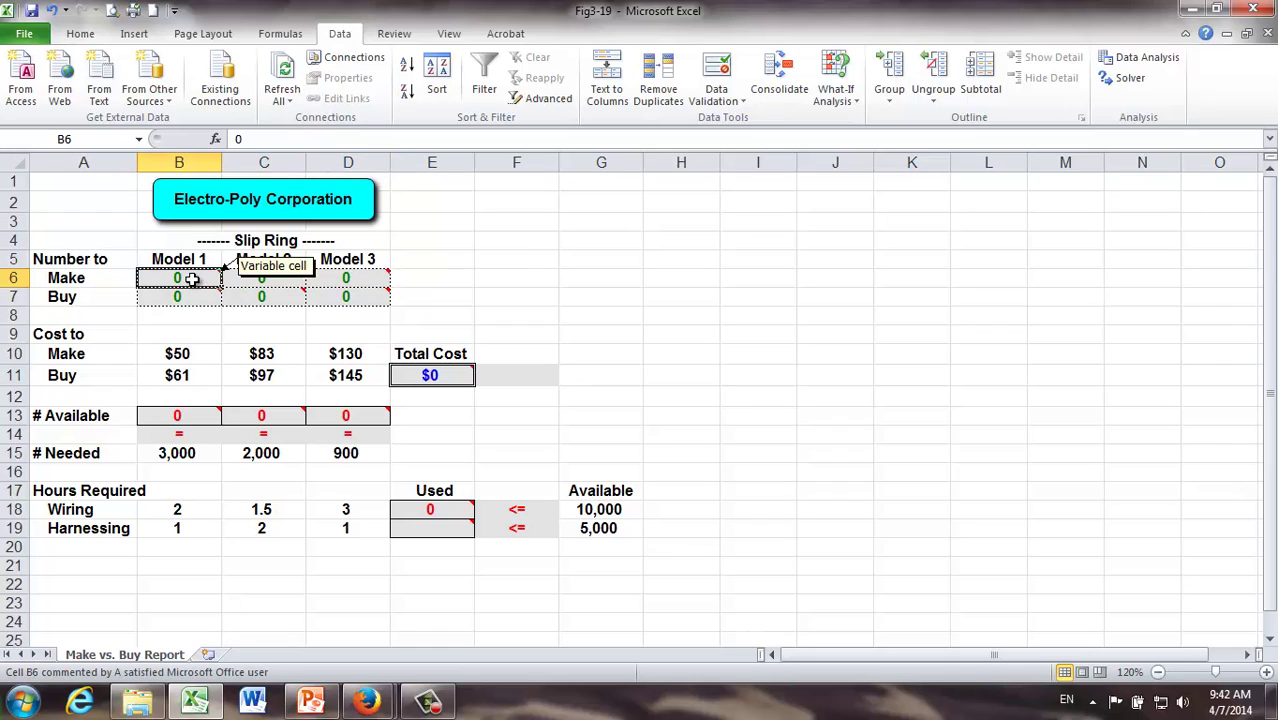
pyautogui.click(337, 279)
pyautogui.click(432, 509)
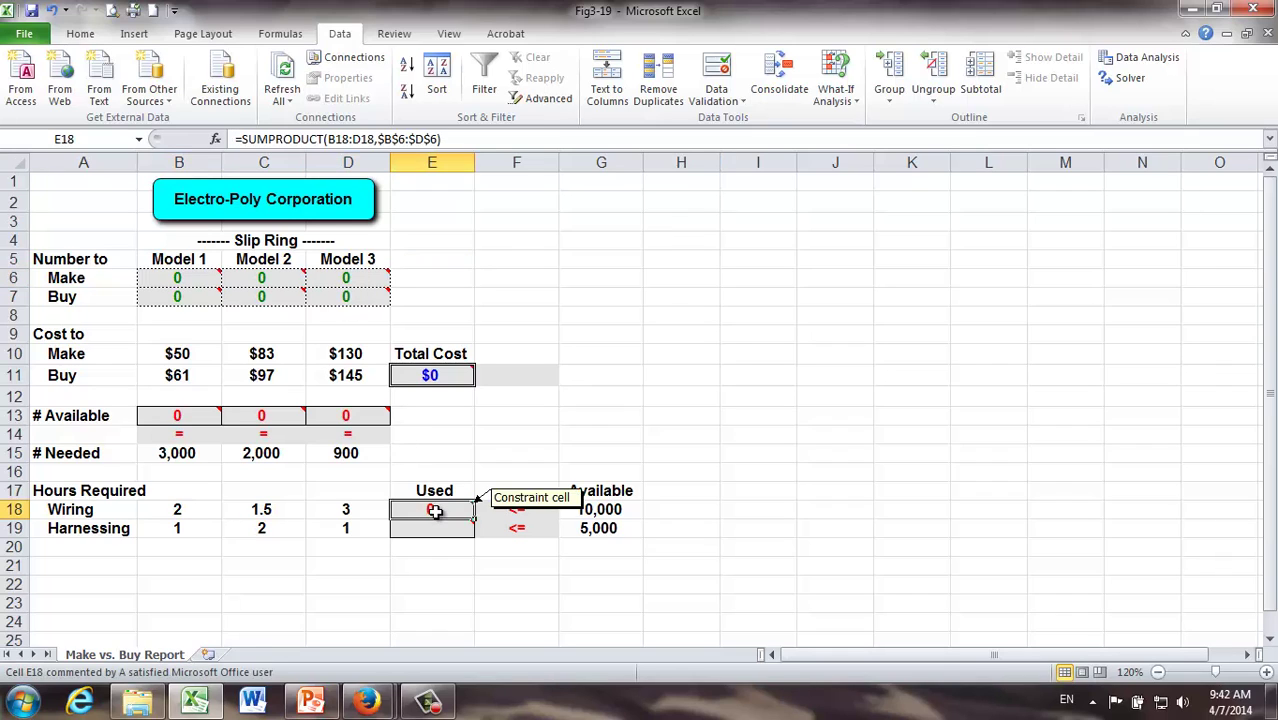
pyautogui.click(412, 139)
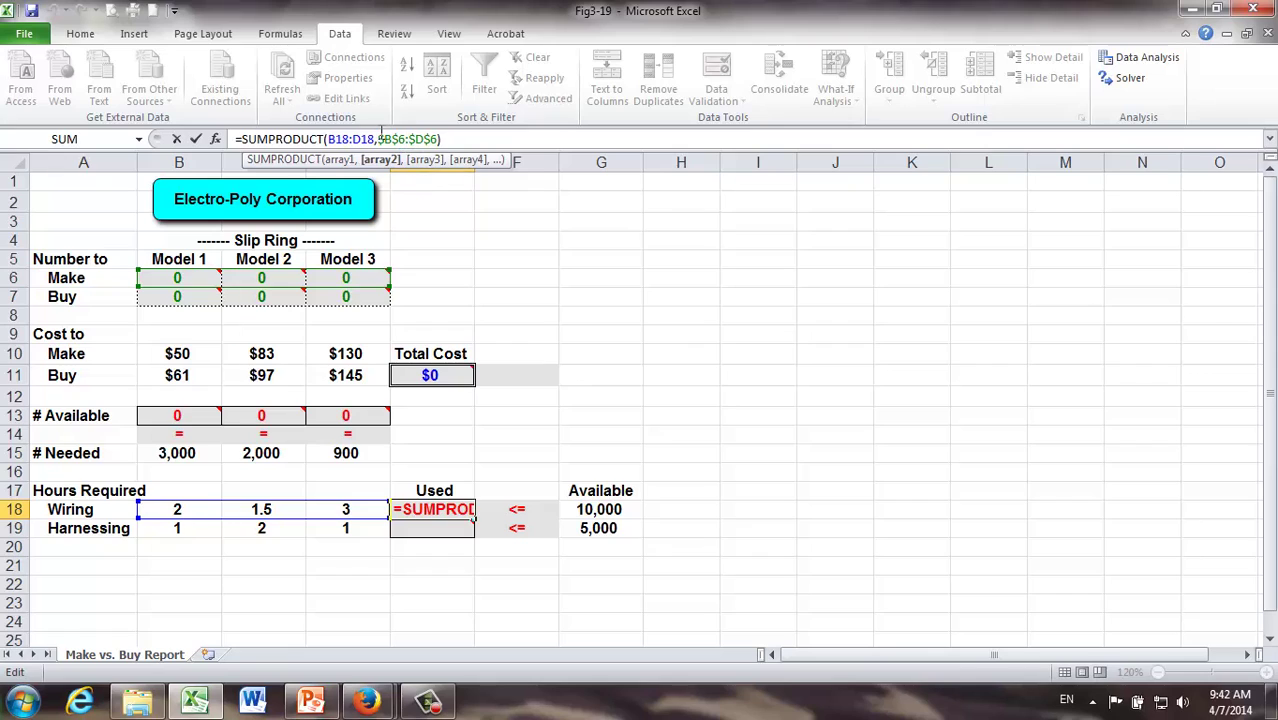
# - Copy the E18 hours-used formula down into E19
pyautogui.click(442, 139)
pyautogui.press('Return')
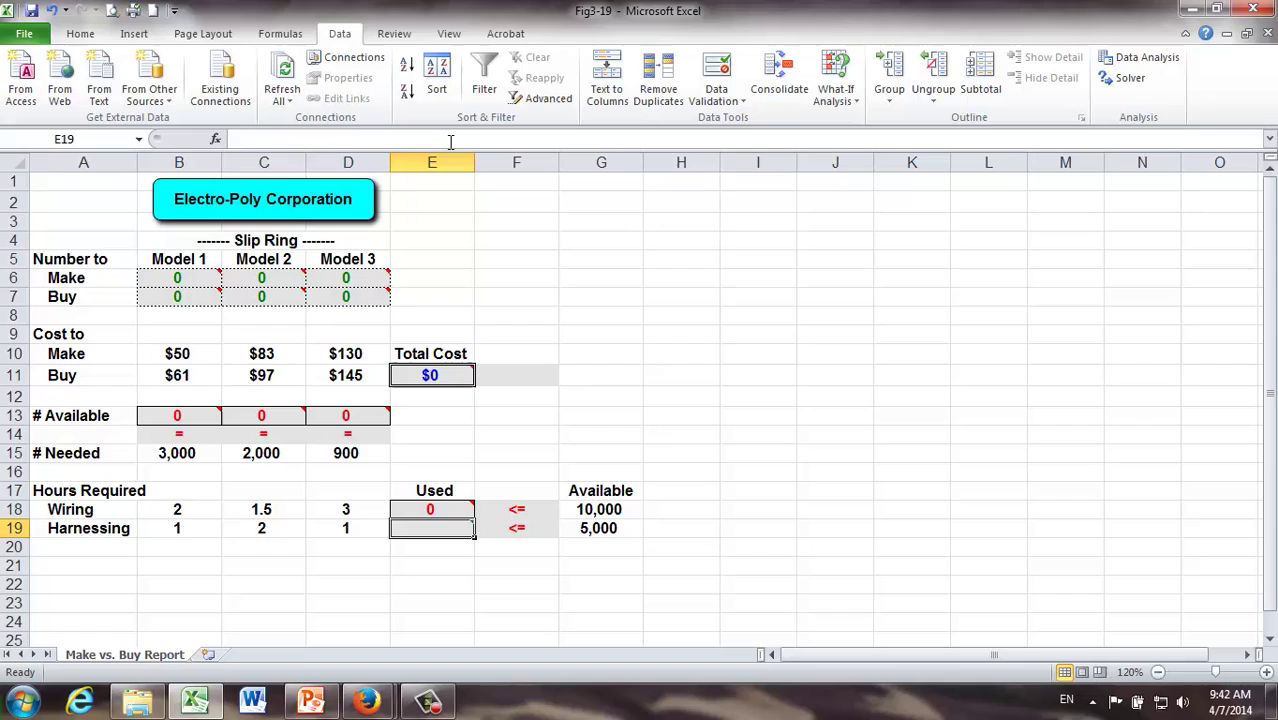
pyautogui.click(447, 508)
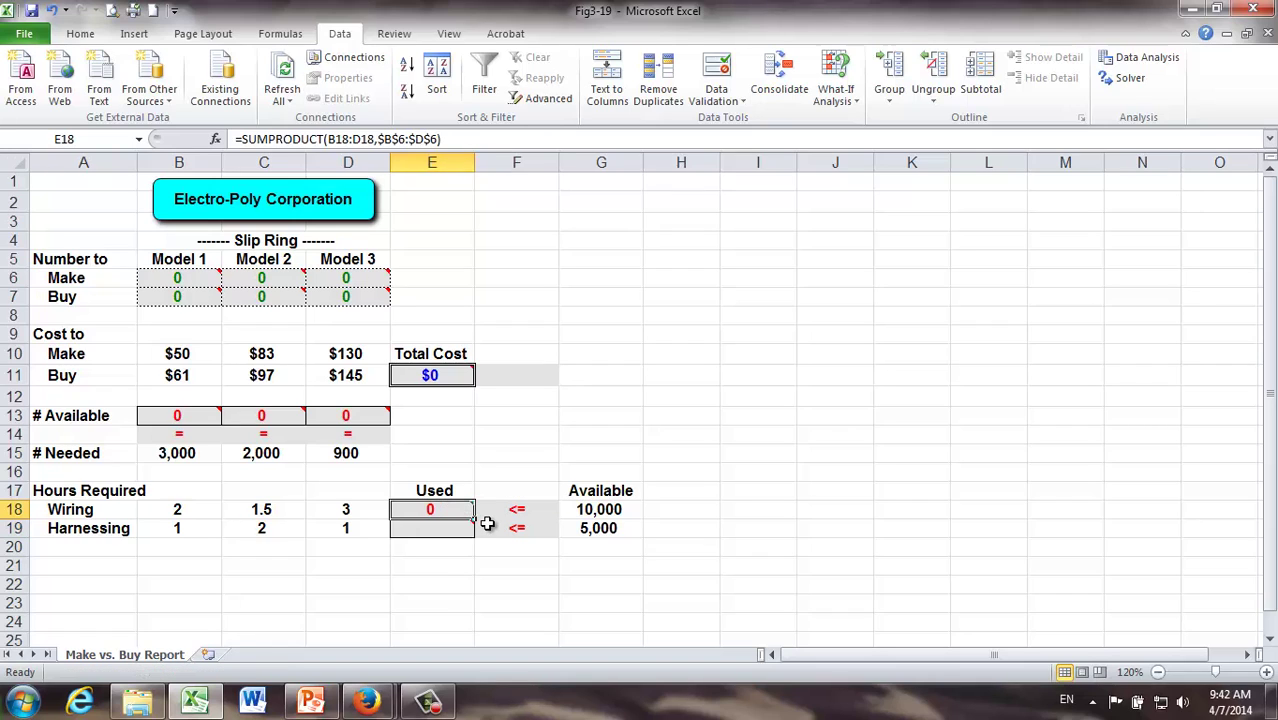
pyautogui.moveTo(475, 518); pyautogui.dragTo(474, 536)
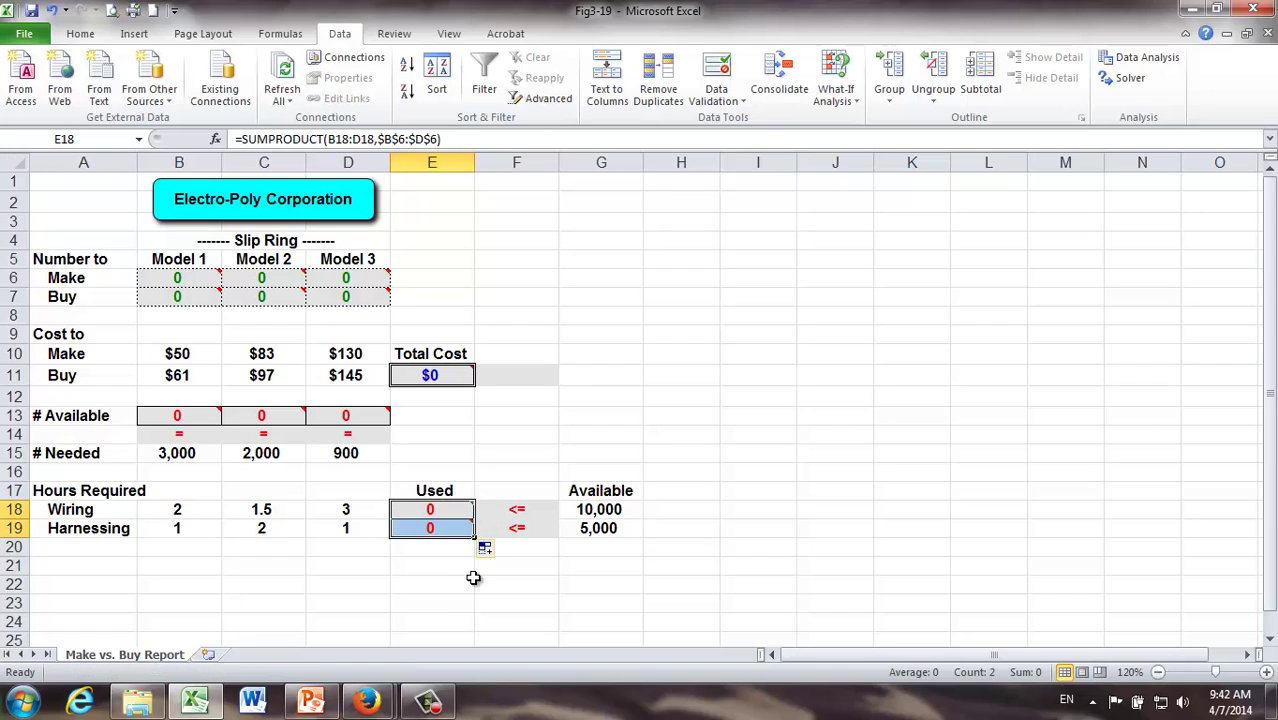
pyautogui.click(426, 529)
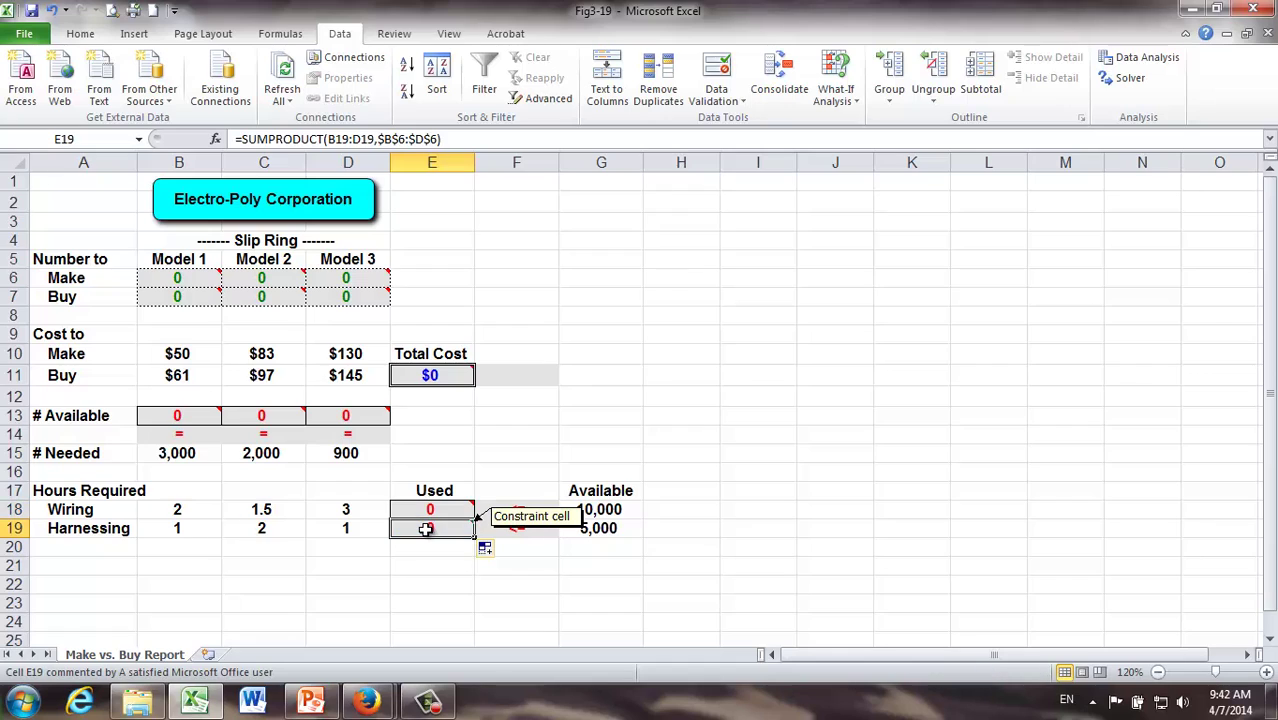
# - Confirm E19 reads =SUMPRODUCT(B19:D19,$B$6:$D$6) with the absolute Make range
pyautogui.click(377, 137)
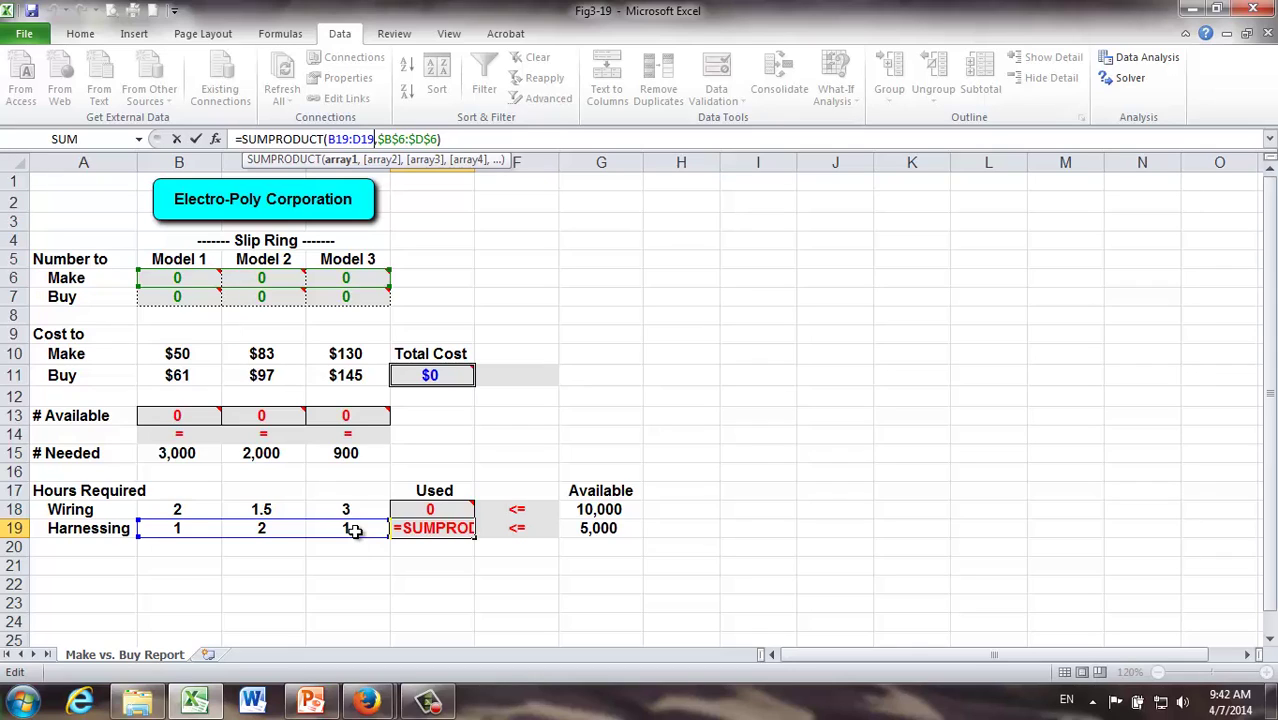
pyautogui.click(398, 139)
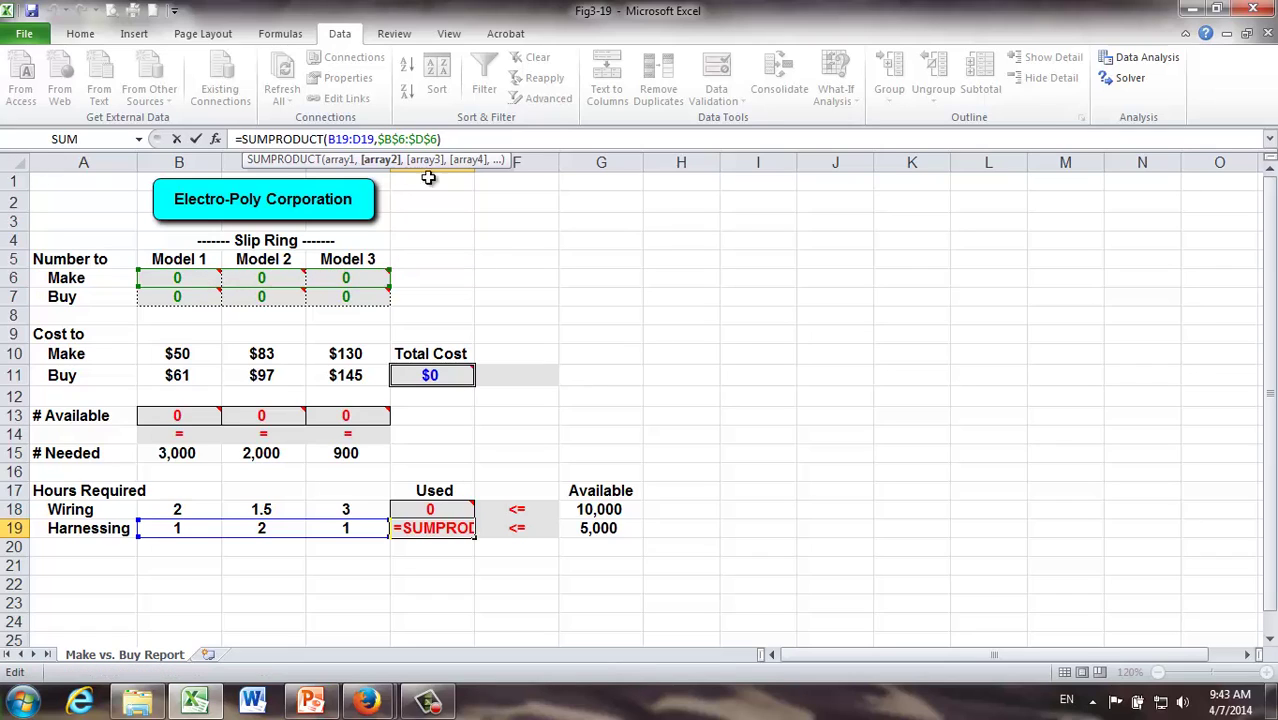
pyautogui.click(423, 139)
pyautogui.press('Return')
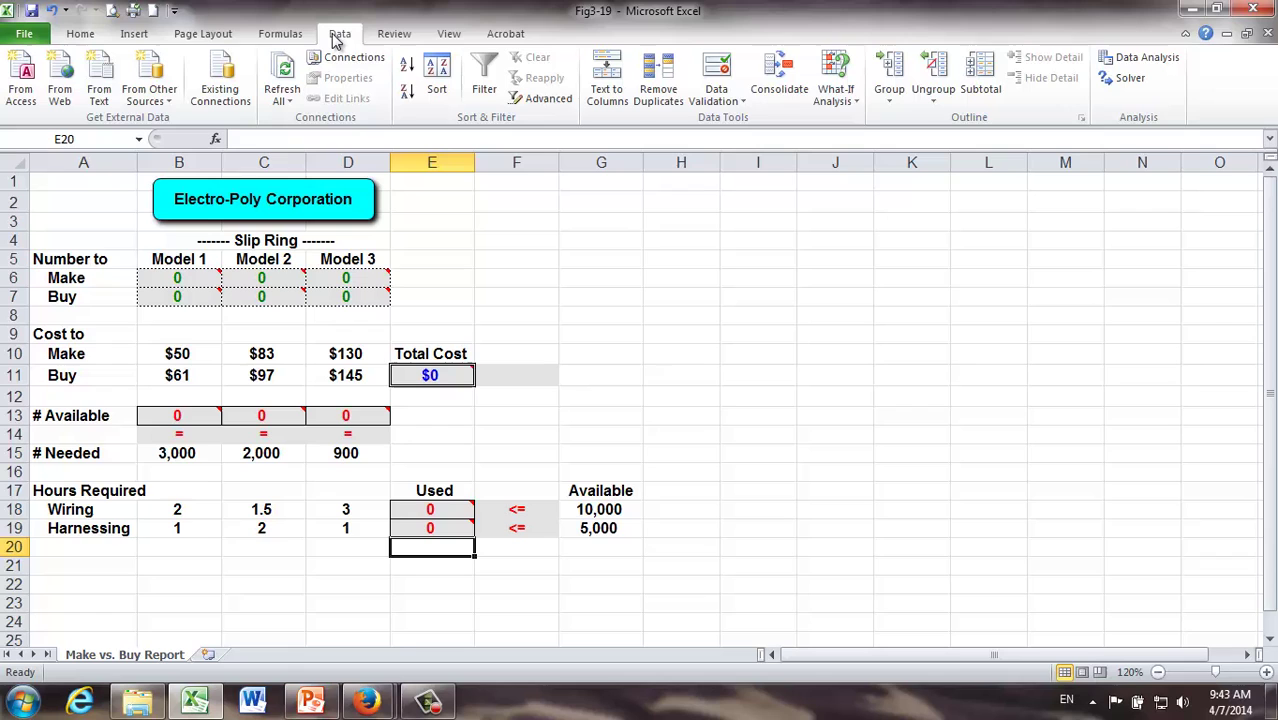
# - Set Solver's objective to minimize Total Cost in $E$11
pyautogui.click(1131, 80)
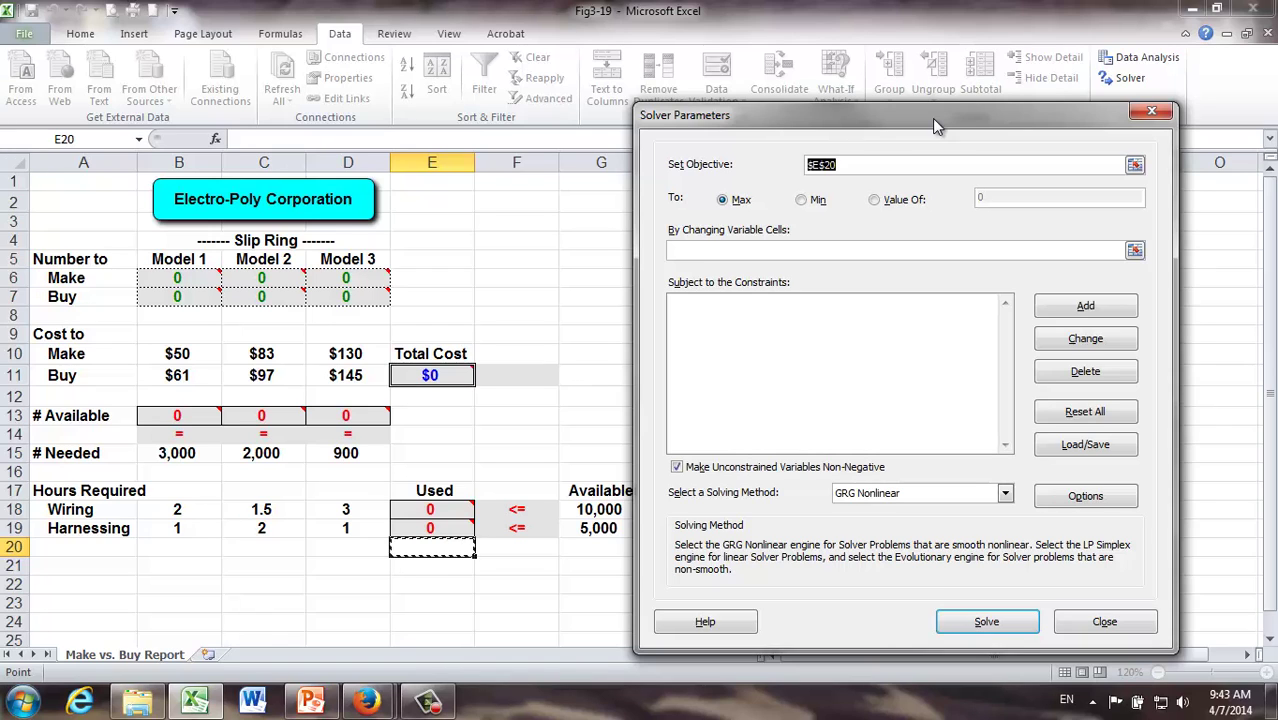
pyautogui.moveTo(921, 116); pyautogui.dragTo(937, 99)
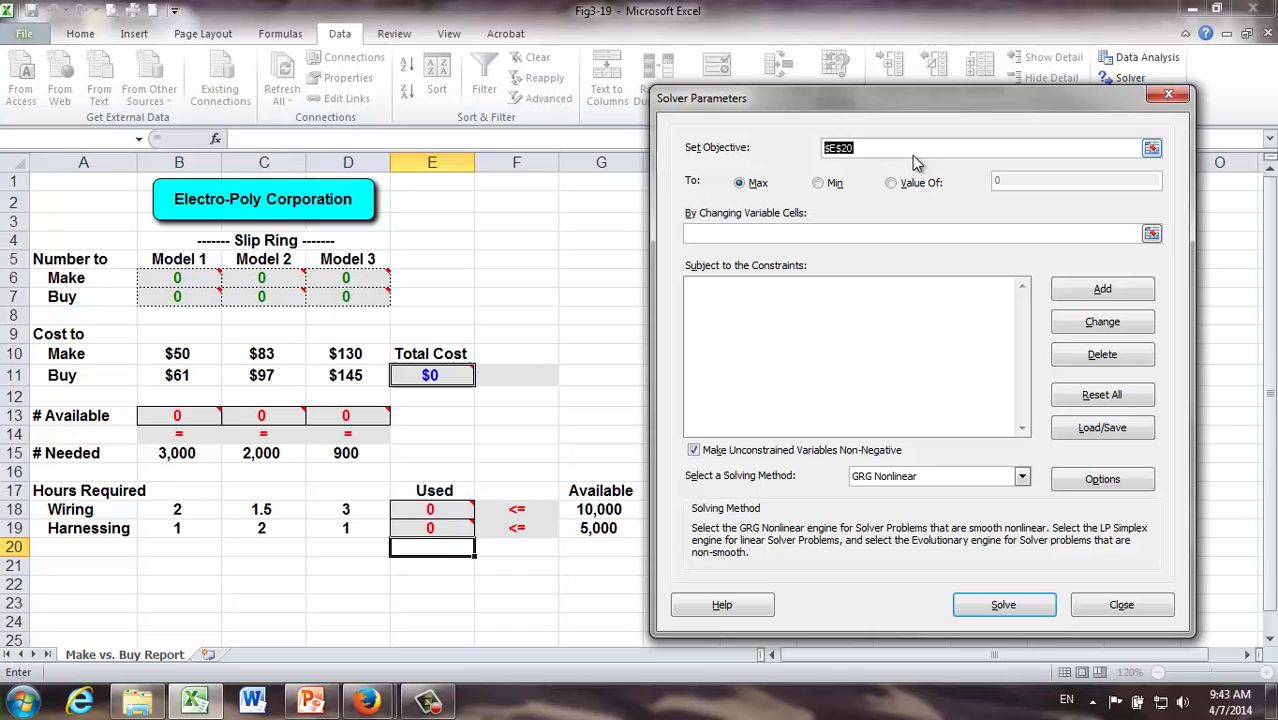
pyautogui.click(898, 145)
pyautogui.doubleClick(898, 145)
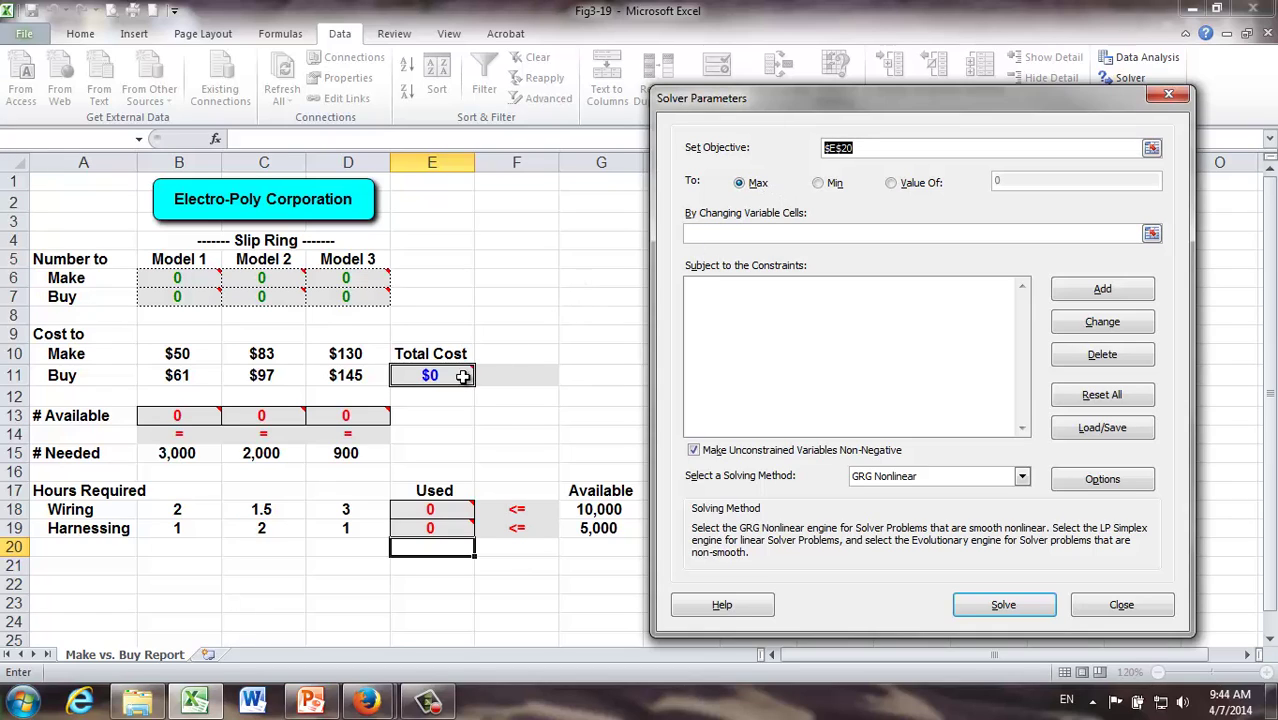
pyautogui.click(429, 377)
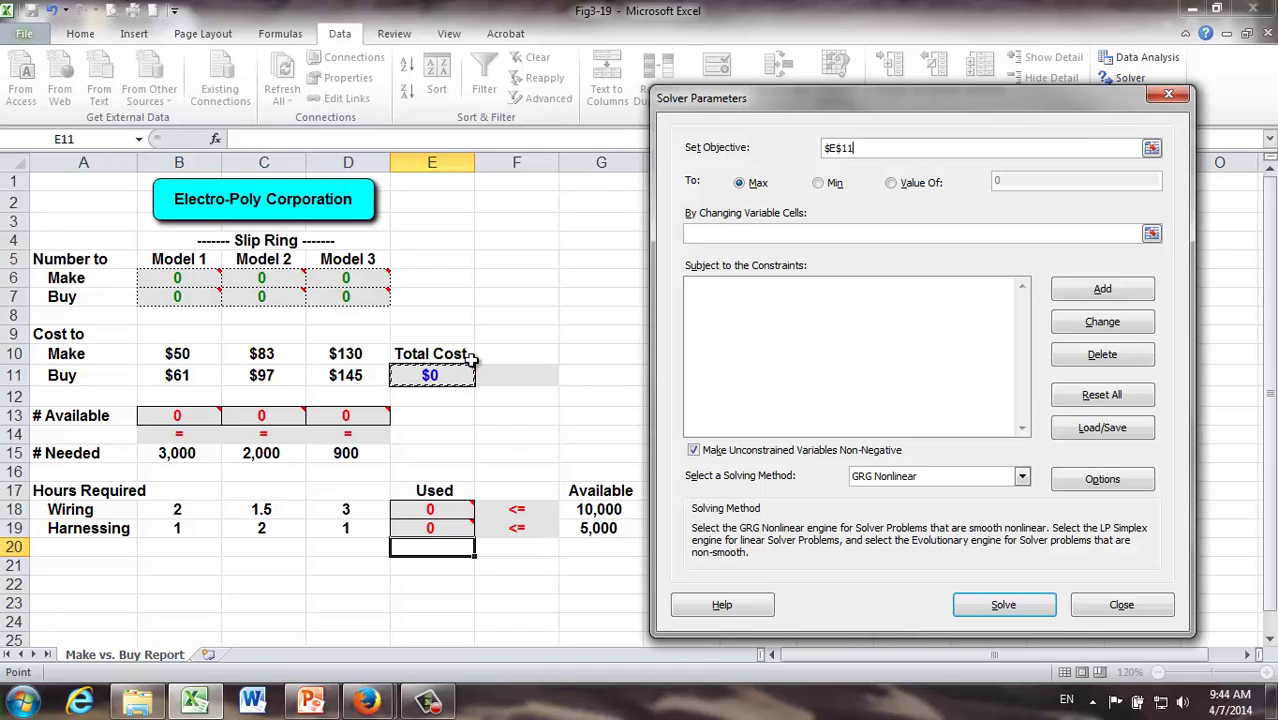
pyautogui.click(819, 186)
# - Choose the make and buy quantities $B$6:$D$7 as Solver's variable cells
pyautogui.click(740, 235)
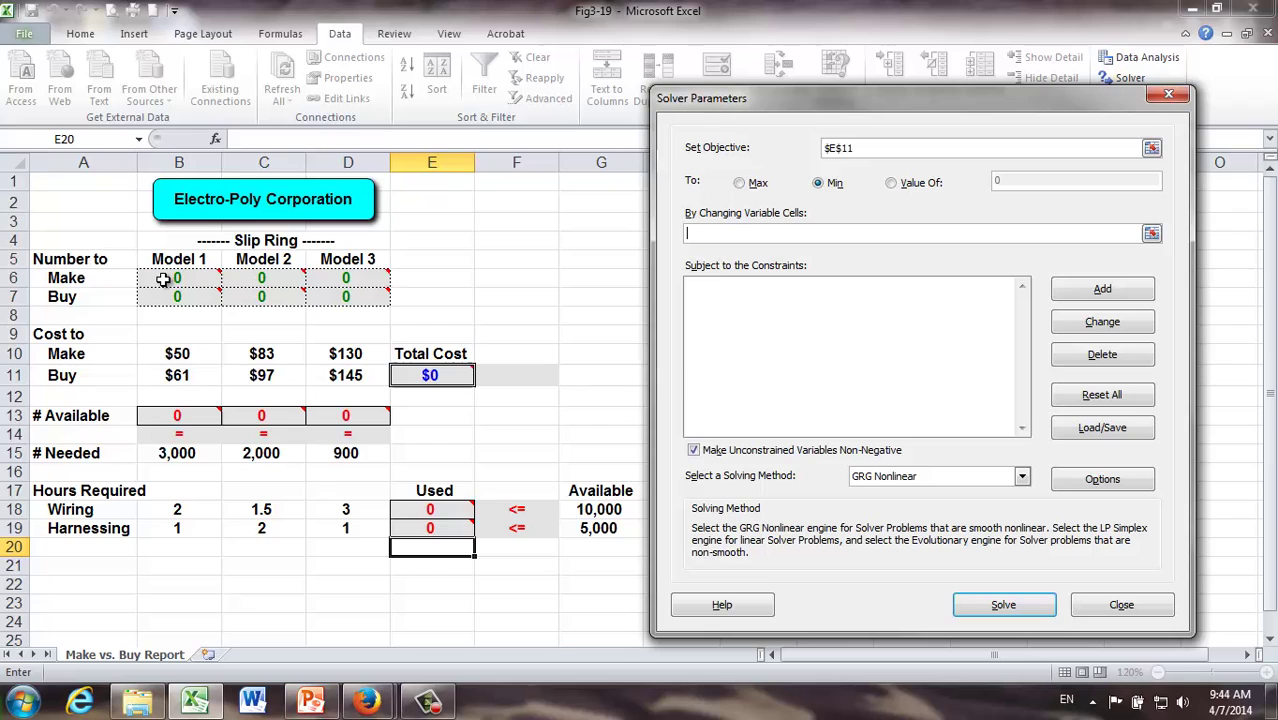
pyautogui.moveTo(163, 280); pyautogui.dragTo(367, 305)
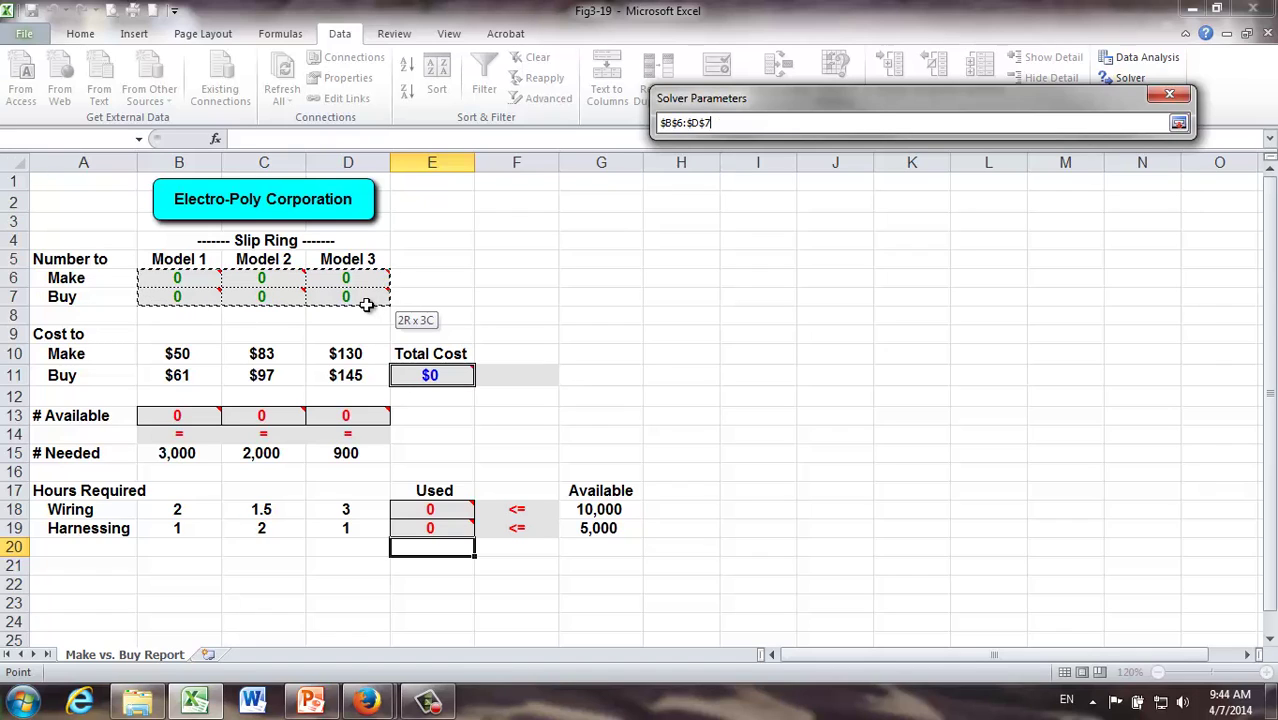
pyautogui.moveTo(367, 305); pyautogui.dragTo(367, 305)
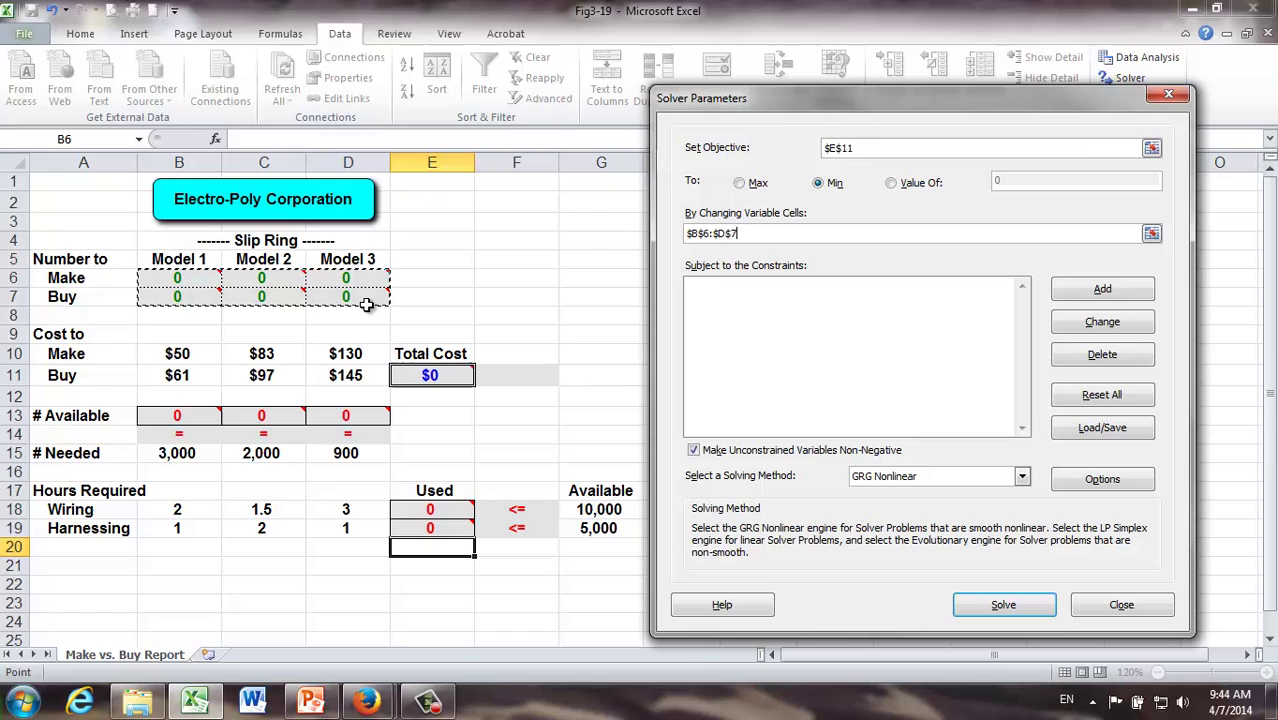
pyautogui.click(834, 313)
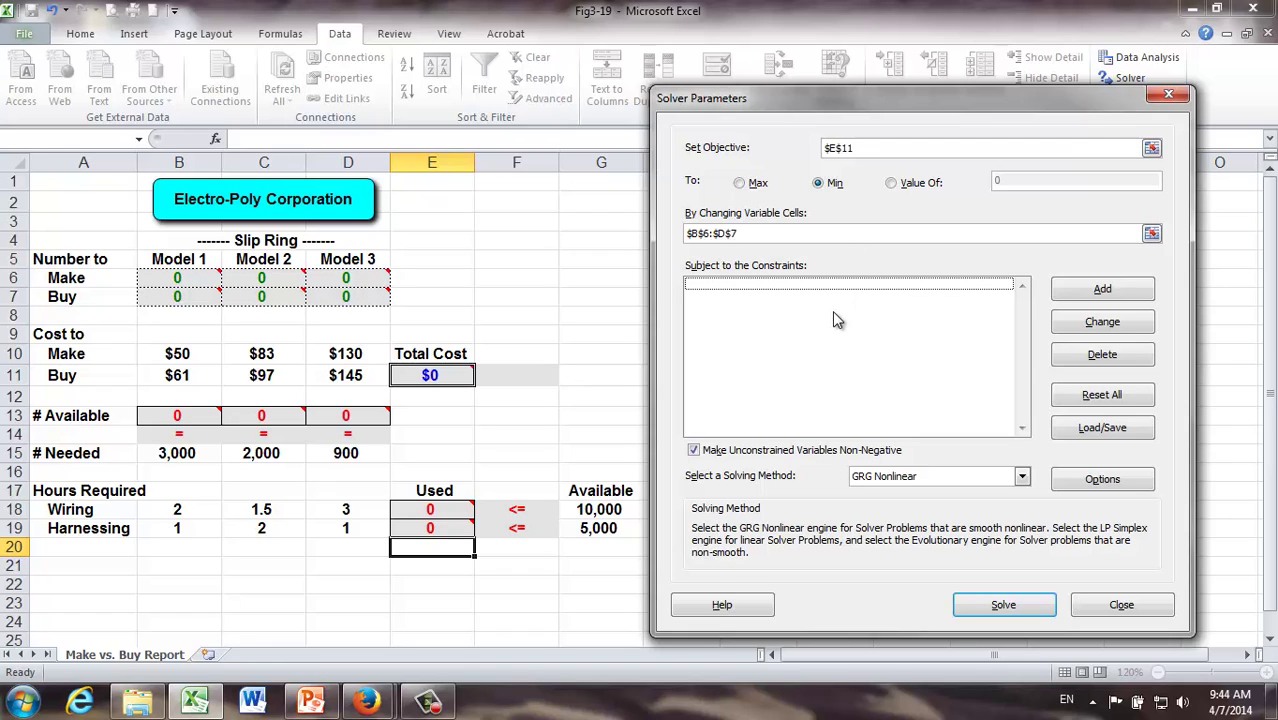
pyautogui.click(1114, 290)
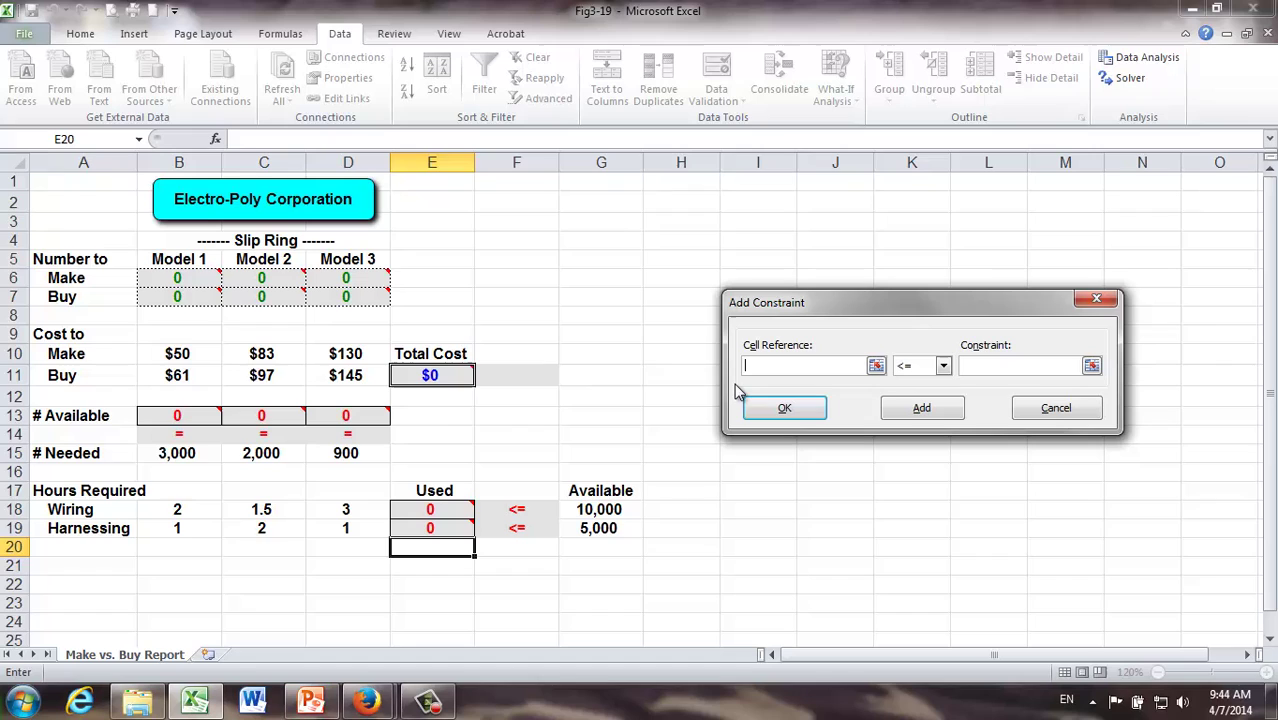
# - Add the constraint $B$13:$D$13 = $B$15:$D$15 for available versus needed units
pyautogui.click(175, 415)
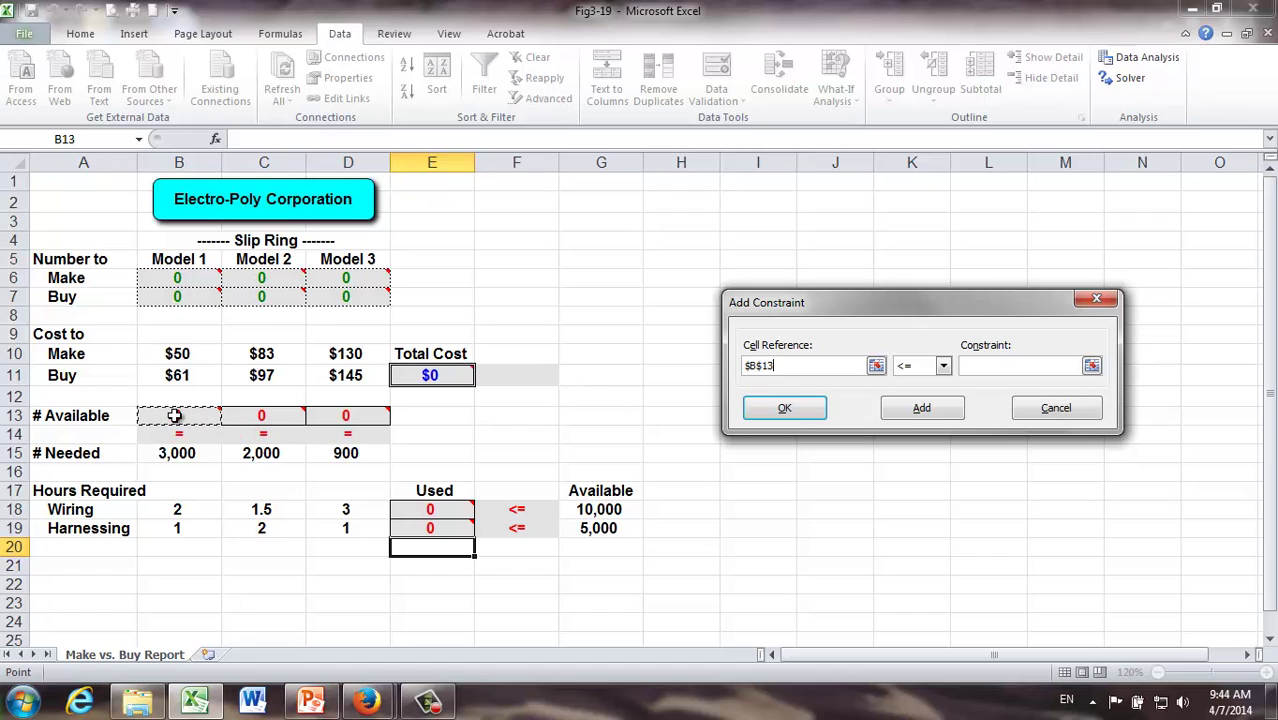
pyautogui.moveTo(175, 415); pyautogui.dragTo(386, 419)
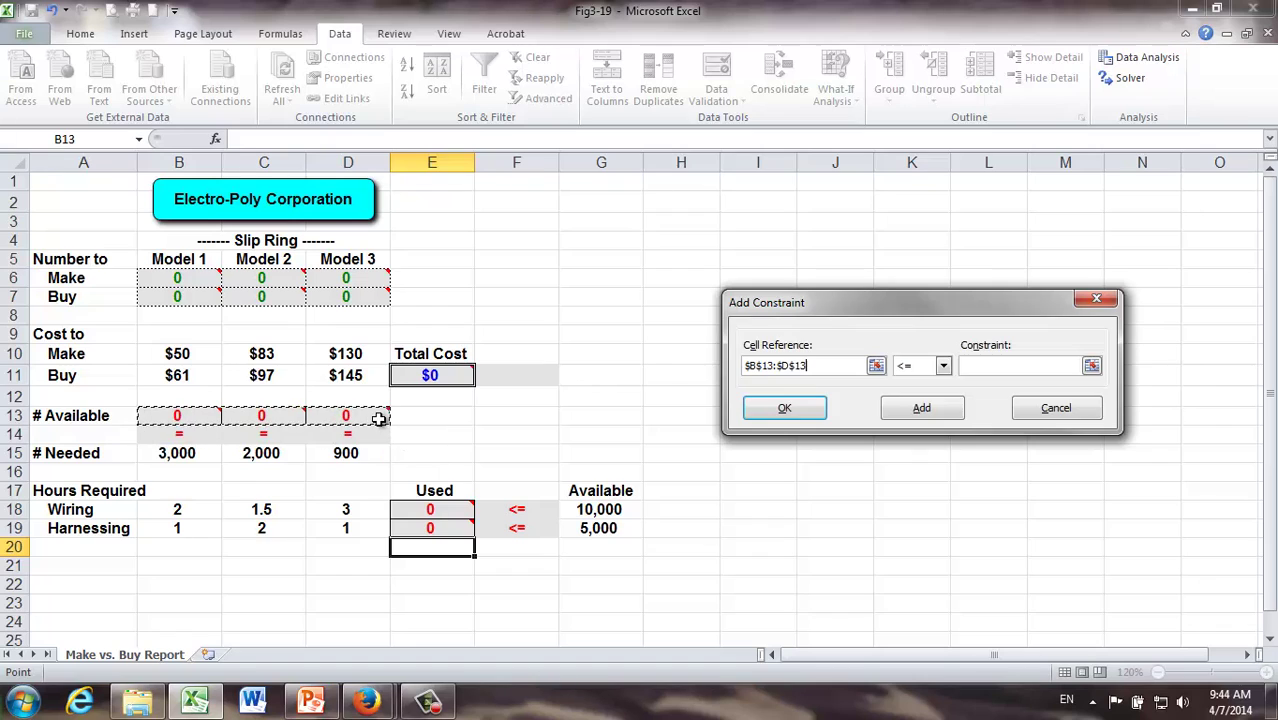
pyautogui.click(943, 366)
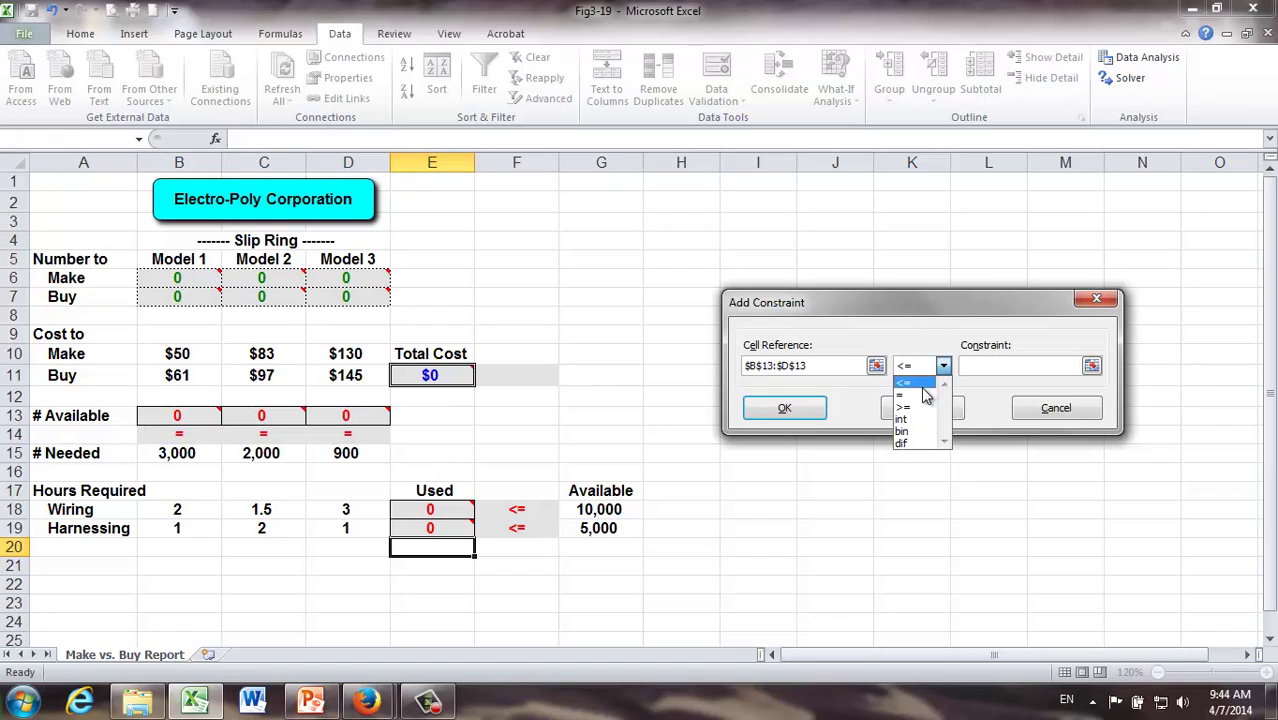
pyautogui.click(921, 396)
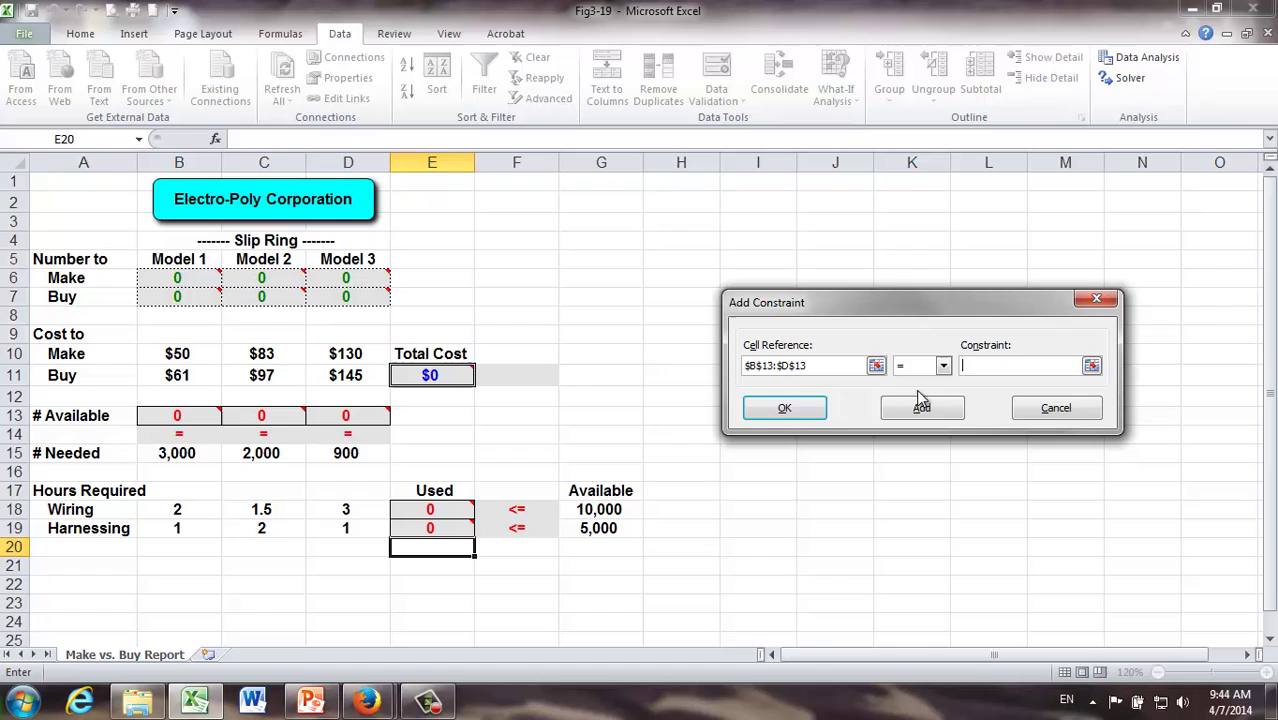
pyautogui.click(175, 453)
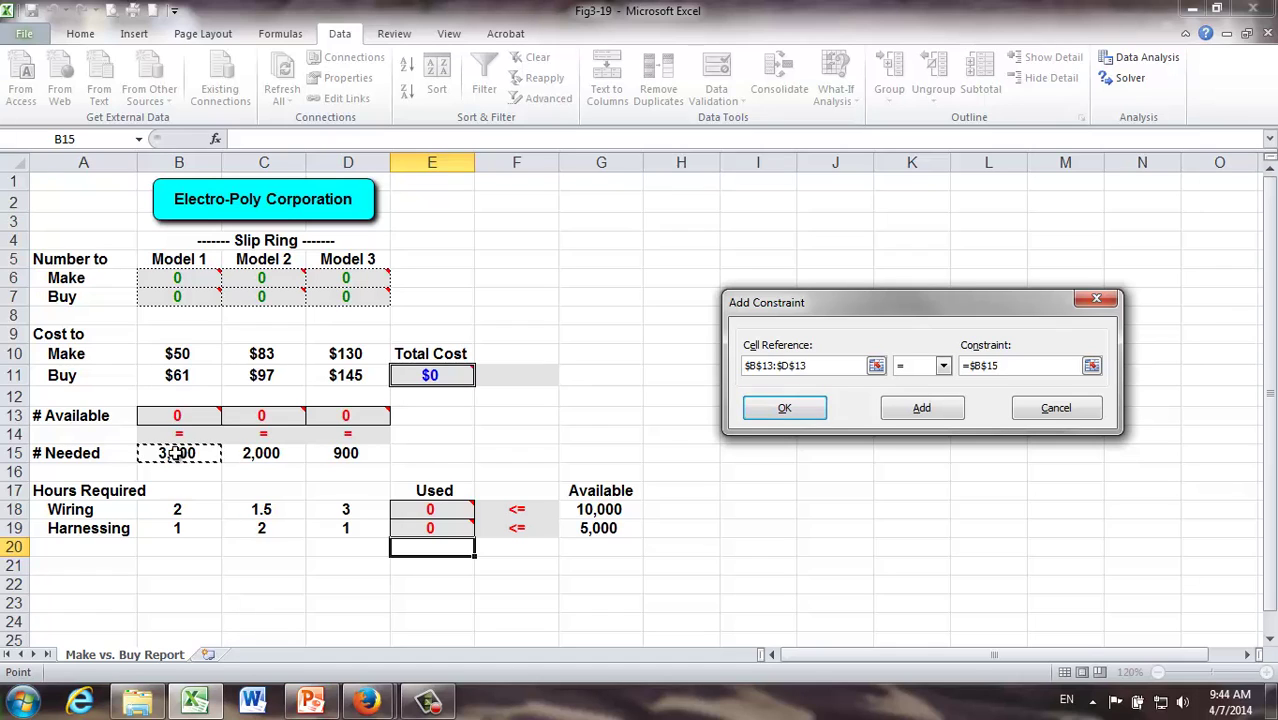
pyautogui.moveTo(175, 453); pyautogui.dragTo(318, 455)
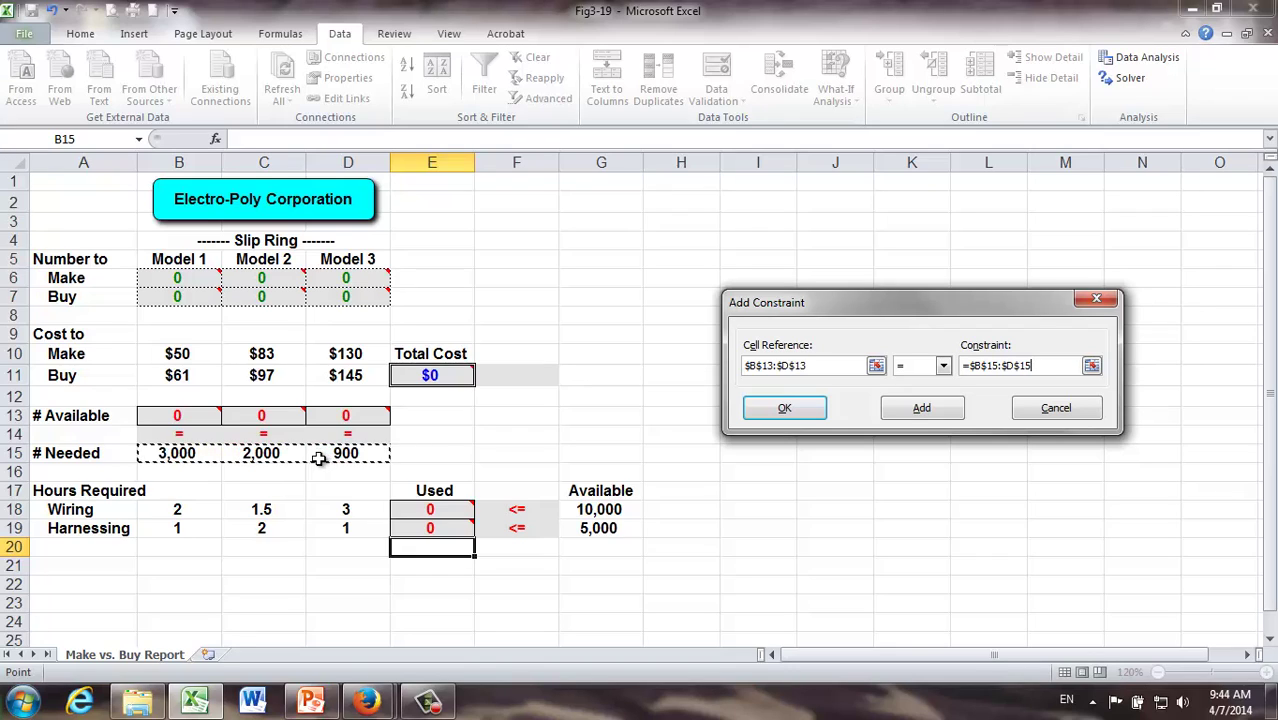
pyautogui.click(925, 410)
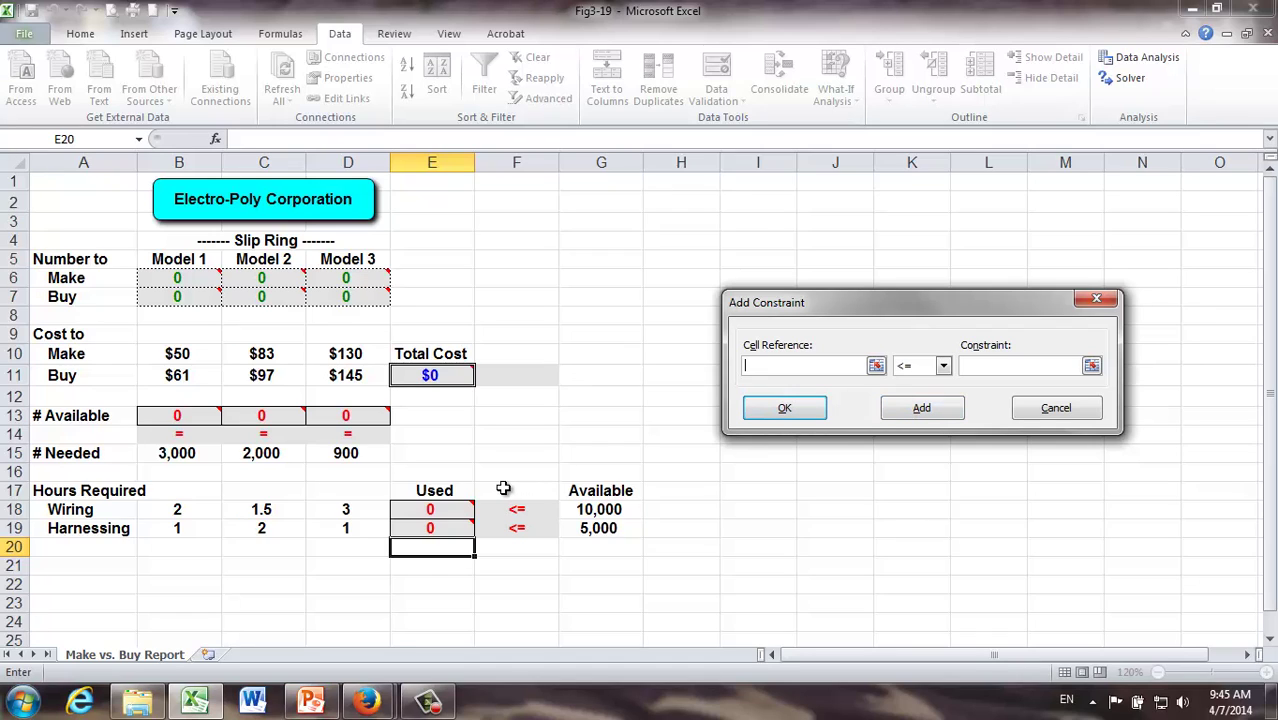
# - Add the constraint $E$18:$E$19 <= $G$18:$G$19 limiting hours used
pyautogui.click(425, 507)
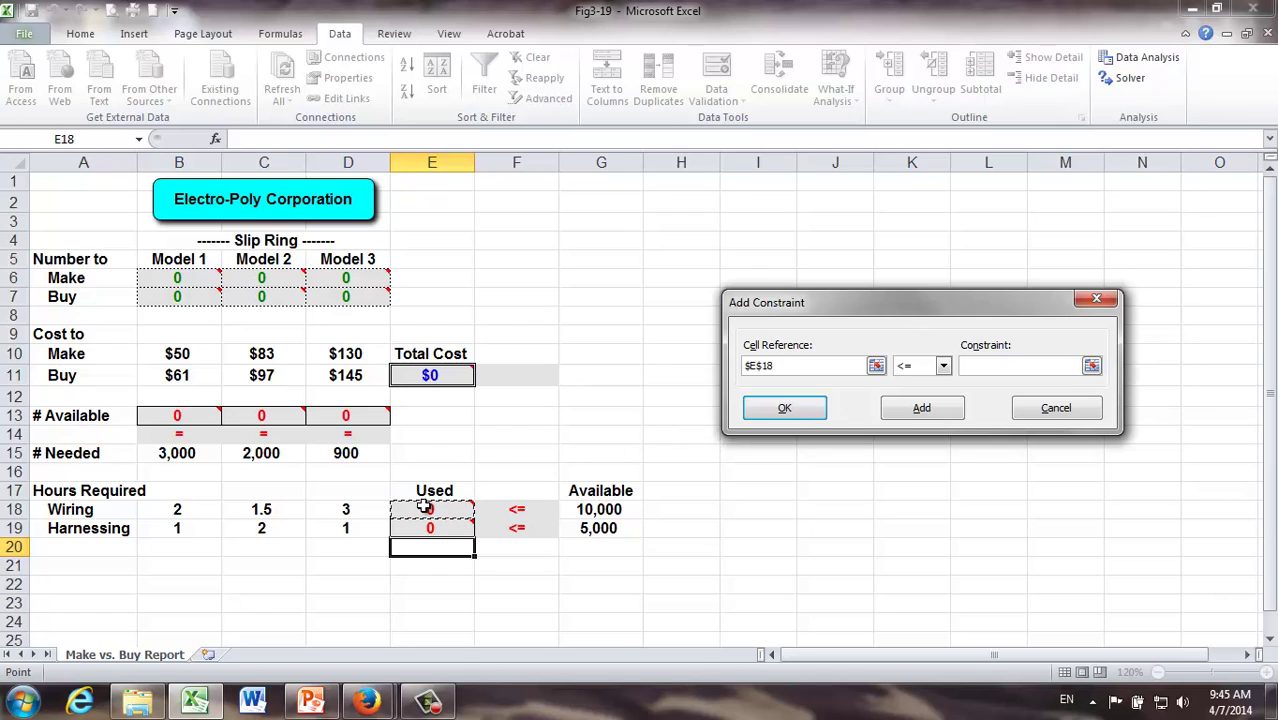
pyautogui.moveTo(425, 507); pyautogui.dragTo(422, 525)
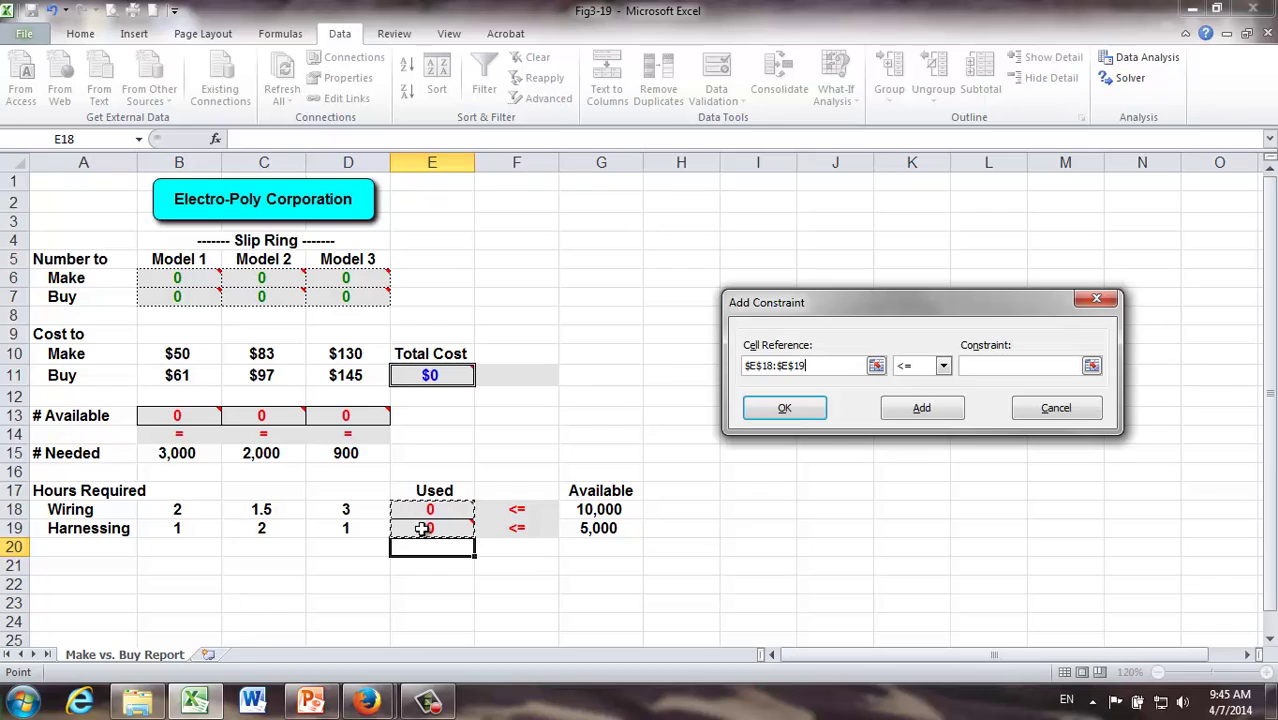
pyautogui.click(944, 366)
pyautogui.click(944, 366)
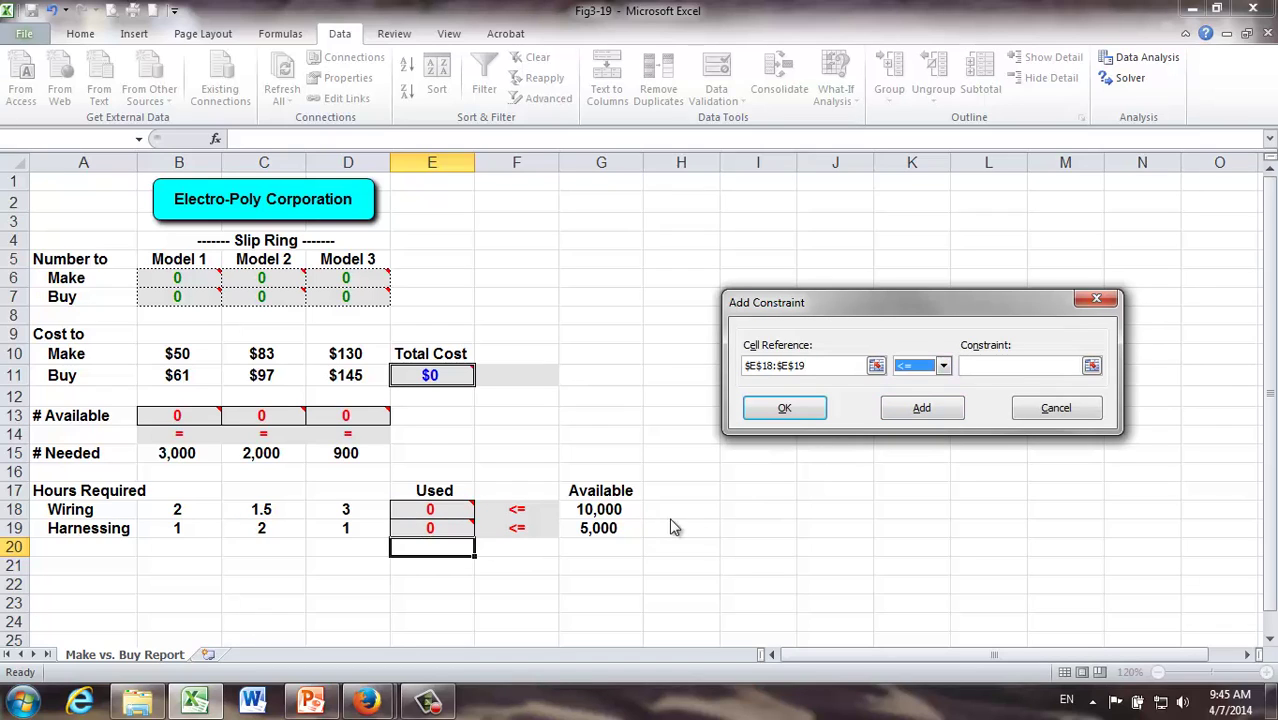
pyautogui.click(1047, 369)
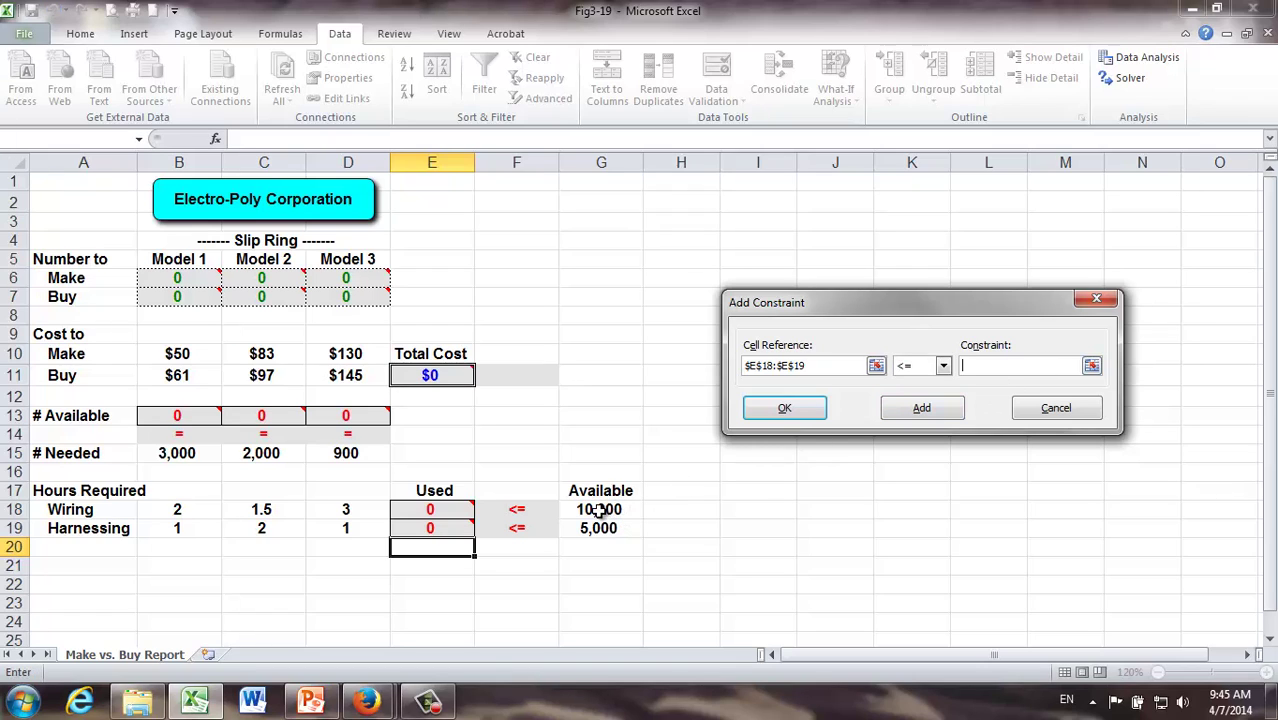
pyautogui.moveTo(597, 510); pyautogui.dragTo(597, 528)
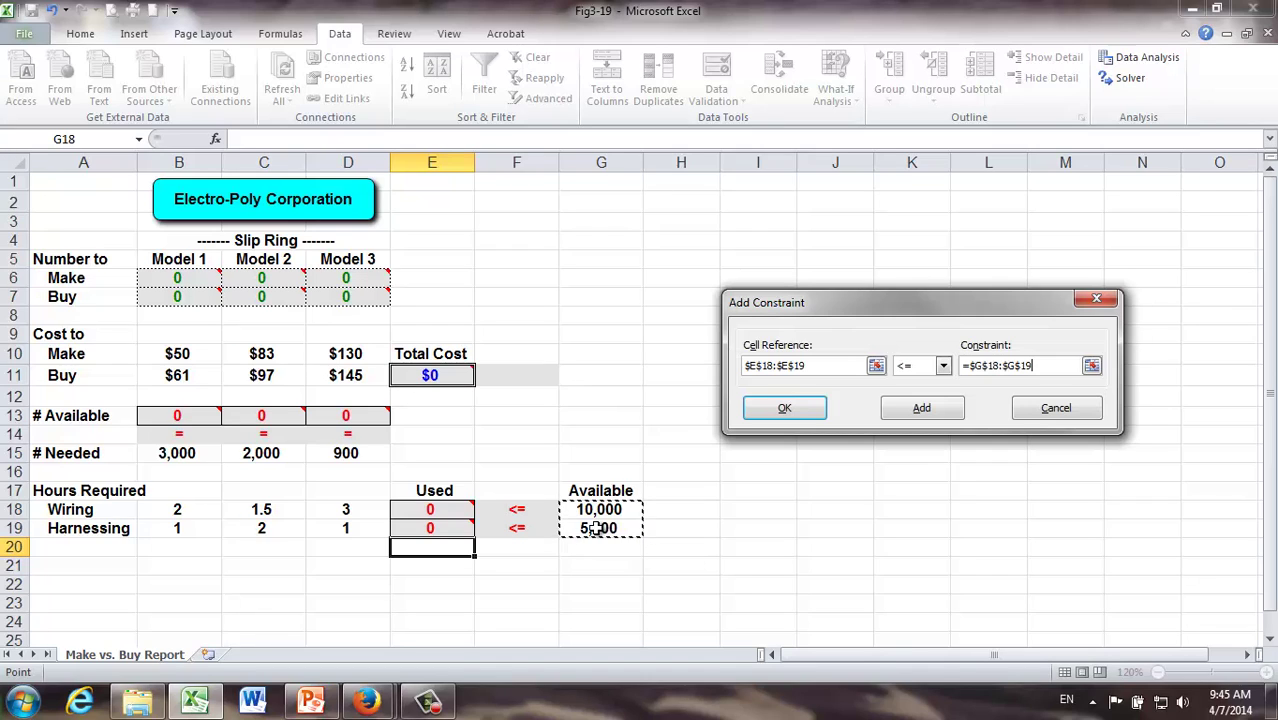
pyautogui.click(785, 410)
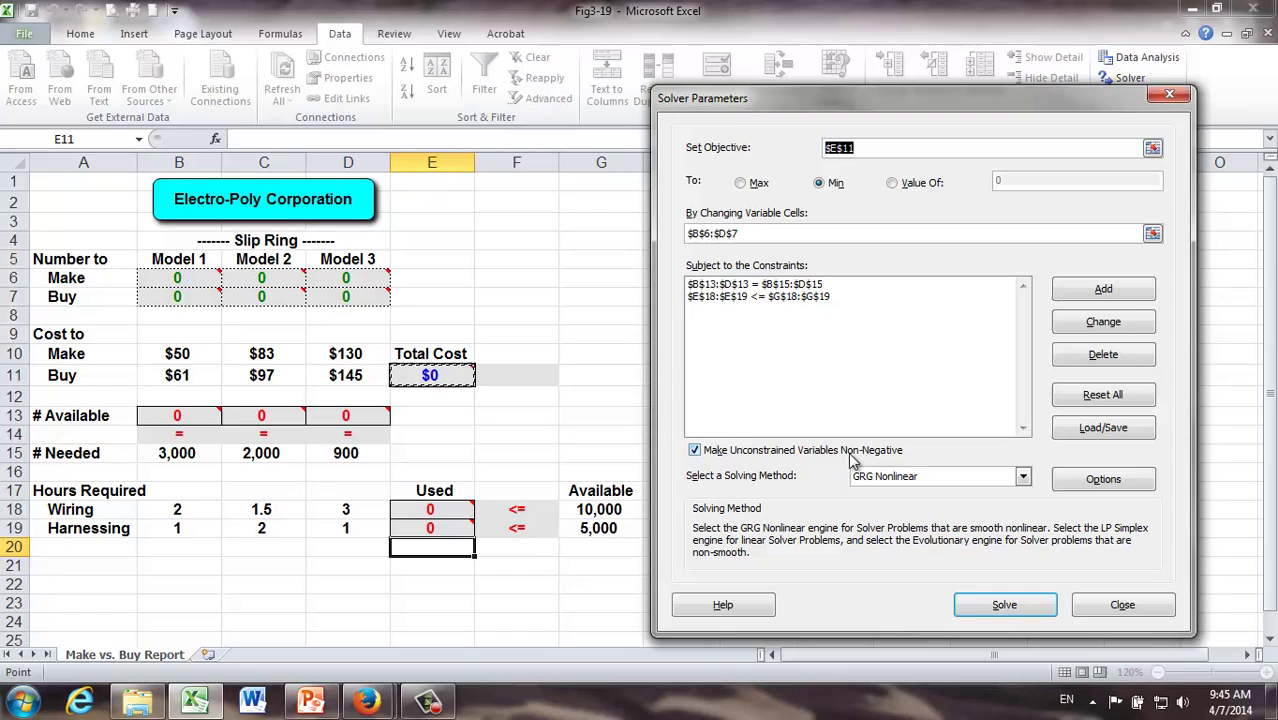
# - Keep variables non-negative, use Simplex LP, and solve the model
pyautogui.click(695, 452)
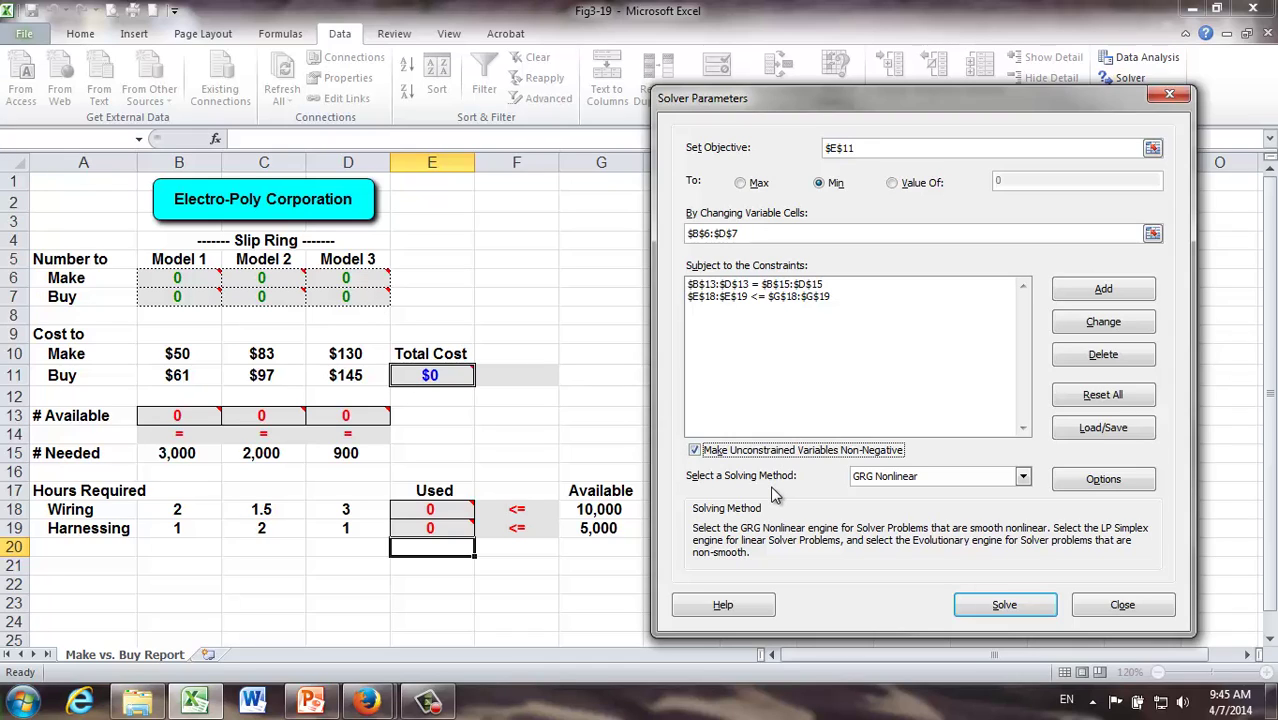
pyautogui.click(1024, 477)
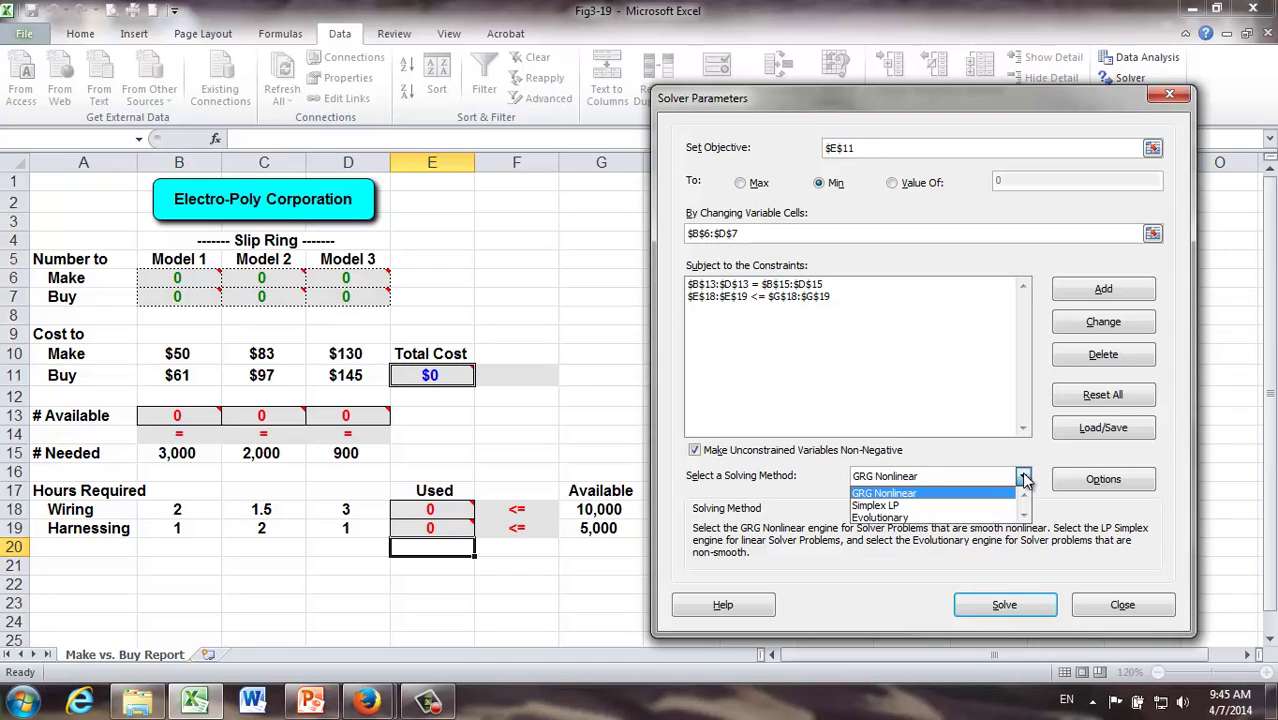
pyautogui.click(986, 508)
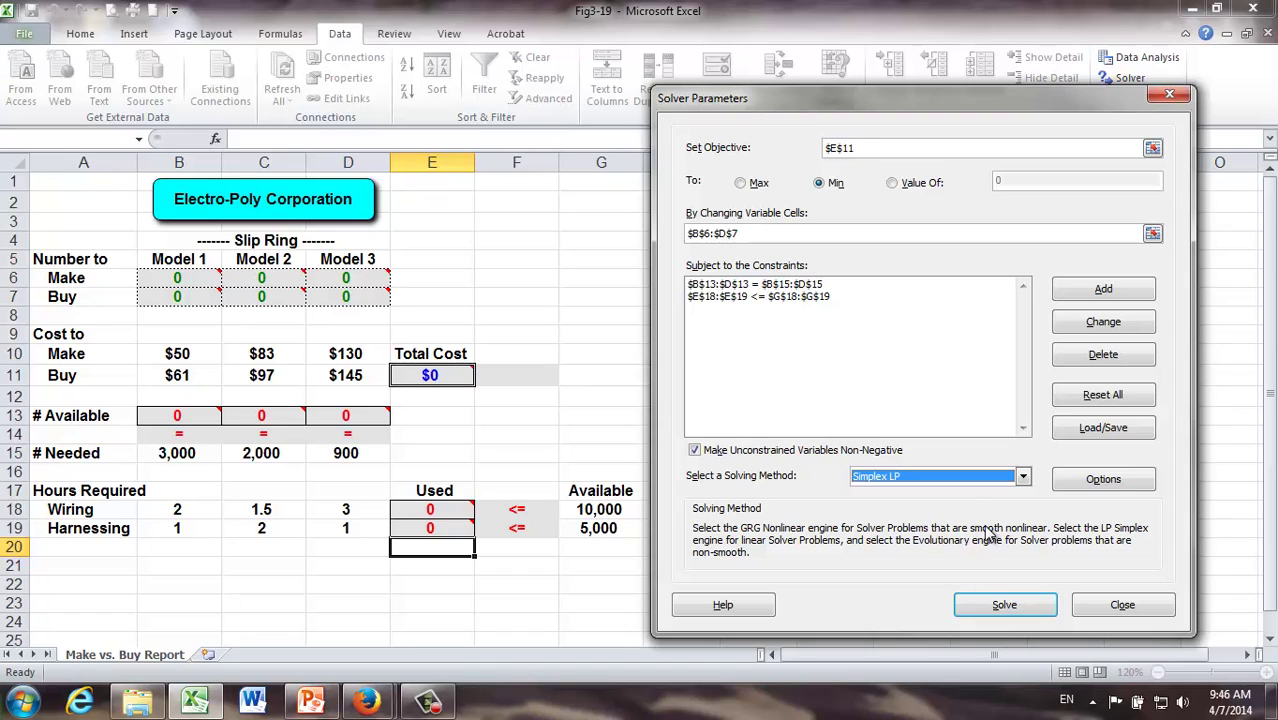
pyautogui.click(1000, 606)
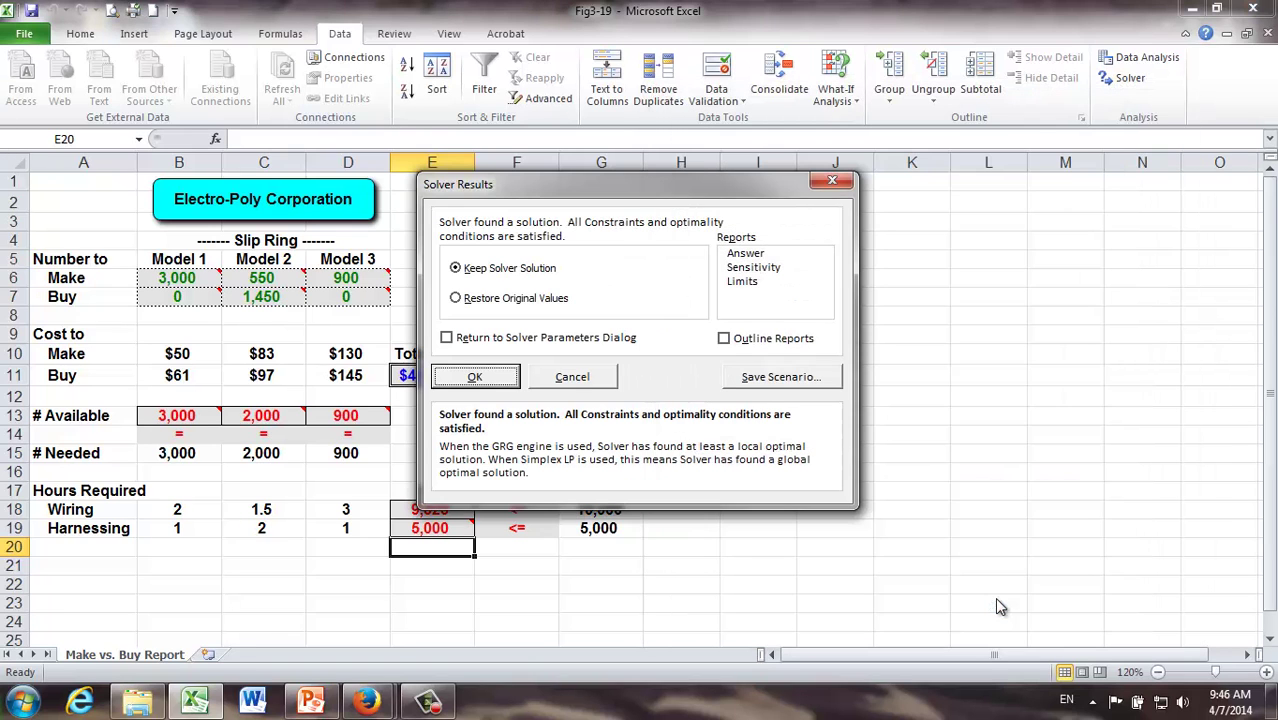
# - Keep Solver's solution, giving a total cost of $453,300
pyautogui.moveTo(667, 189); pyautogui.dragTo(882, 158)
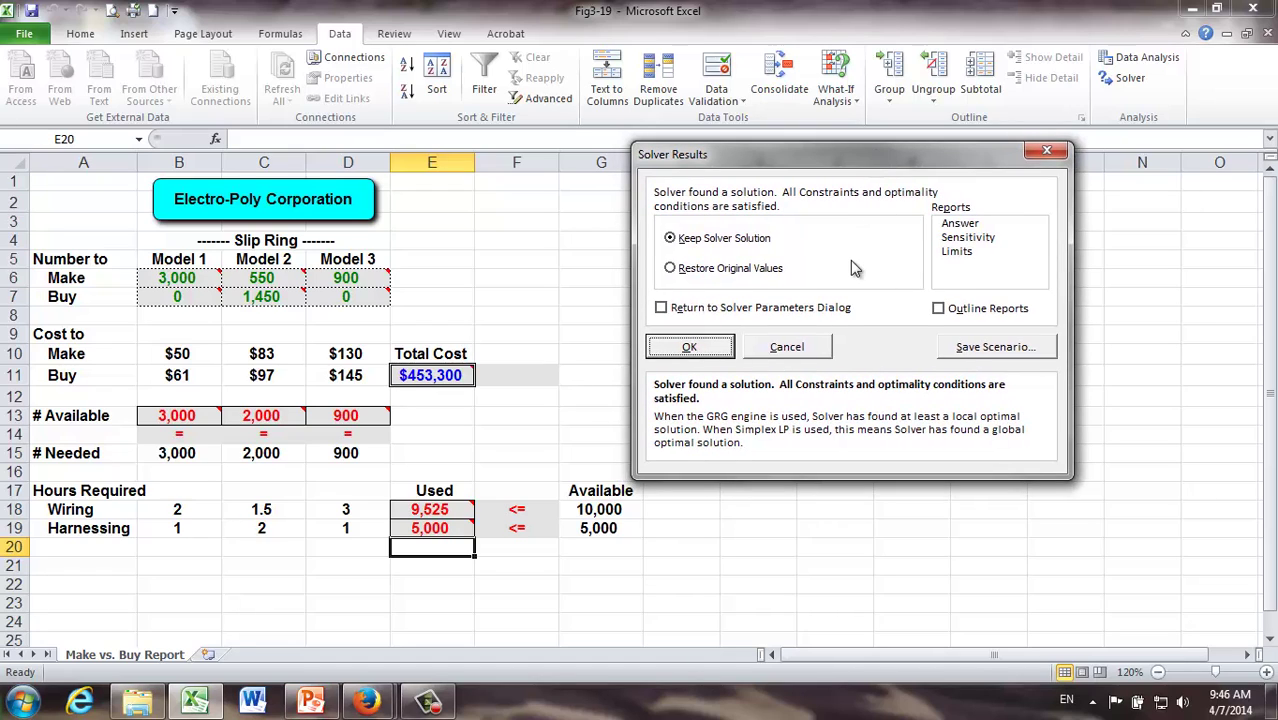
pyautogui.click(689, 349)
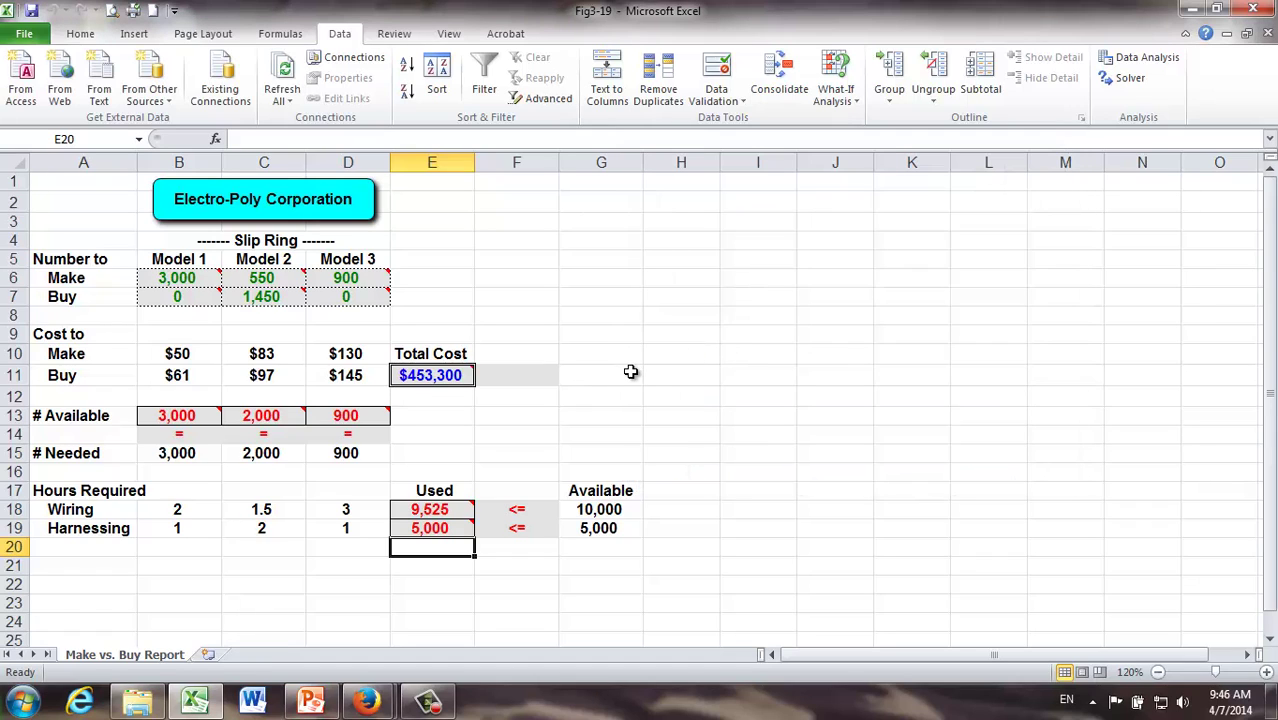
pyautogui.click(187, 281)
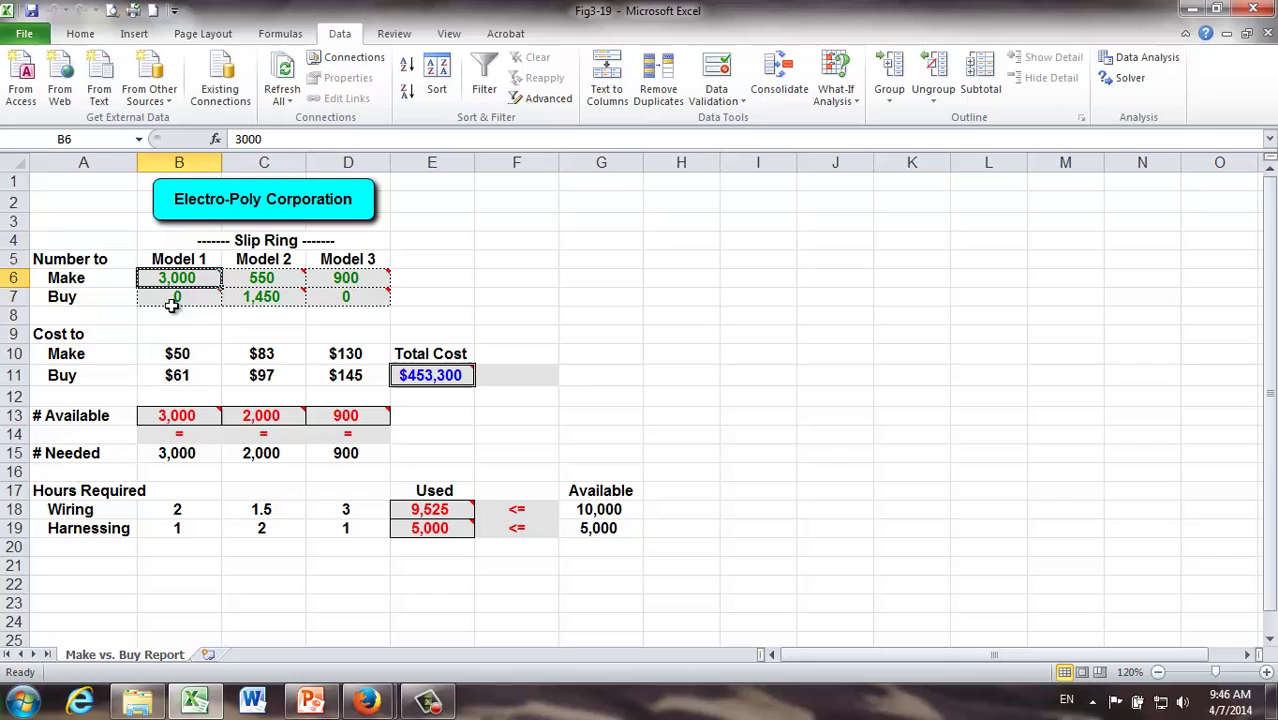
pyautogui.moveTo(175, 278)
pyautogui.click(357, 279)
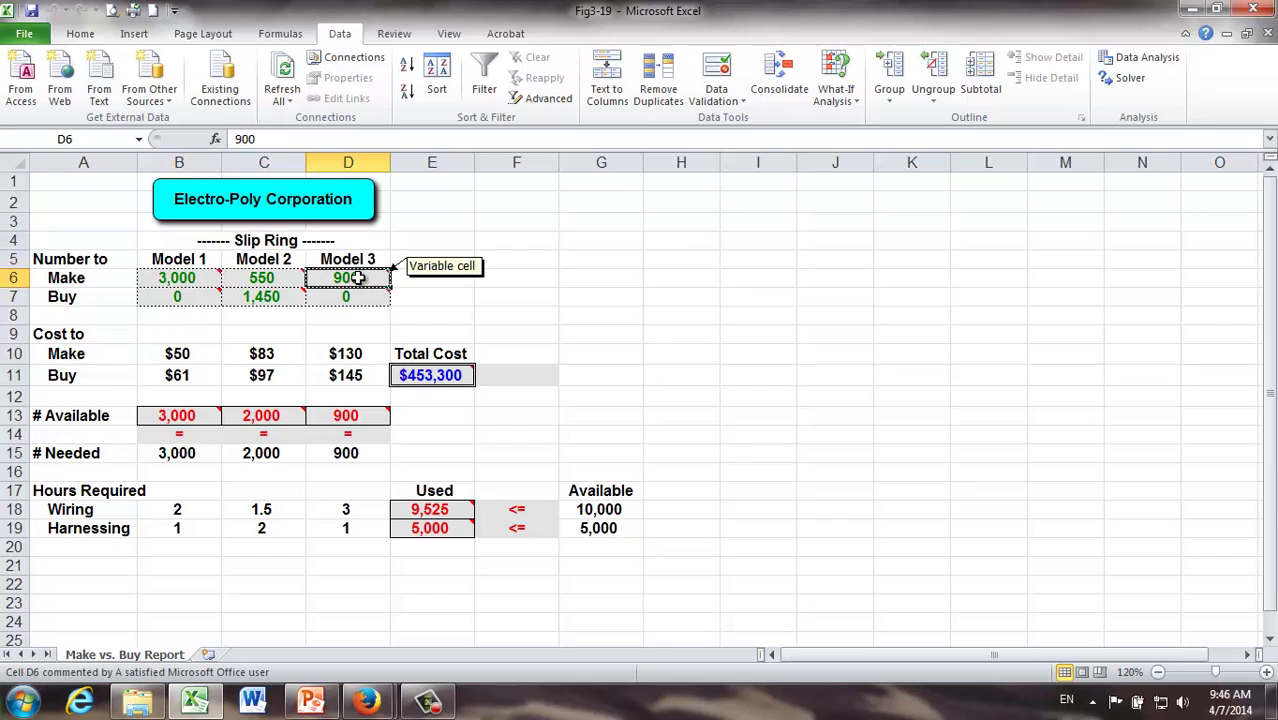
pyautogui.click(358, 318)
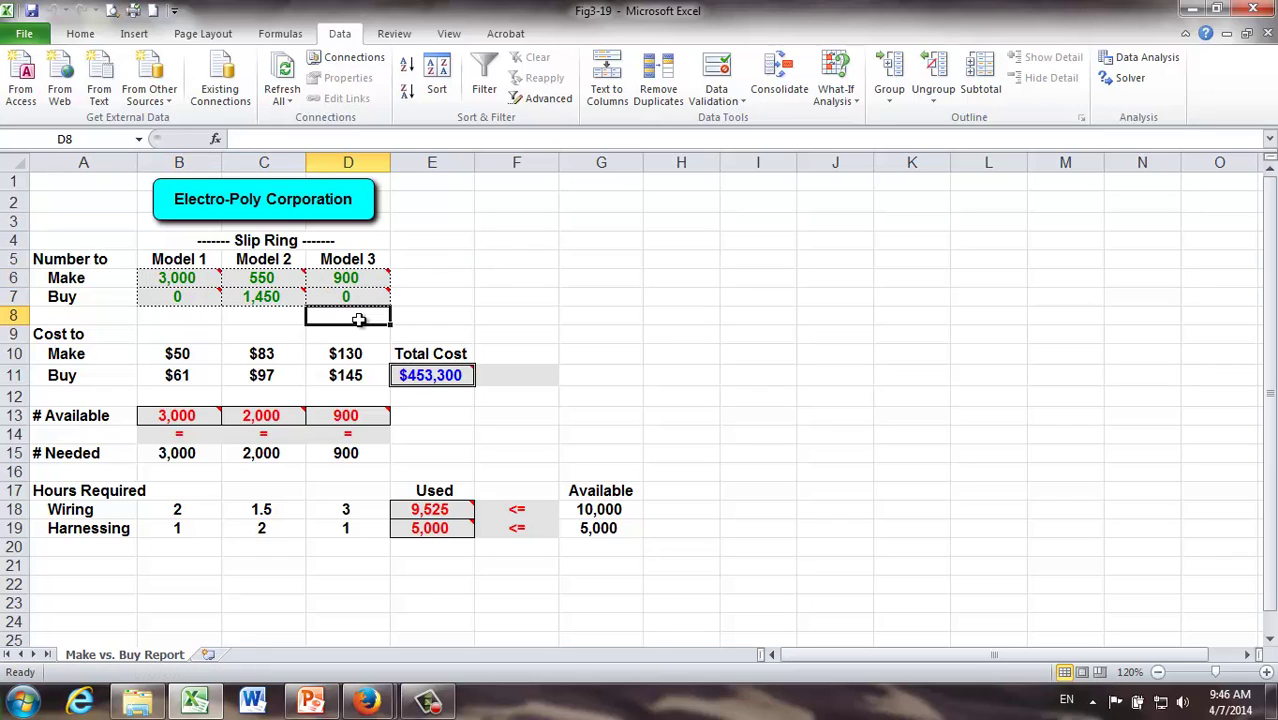
pyautogui.click(262, 279)
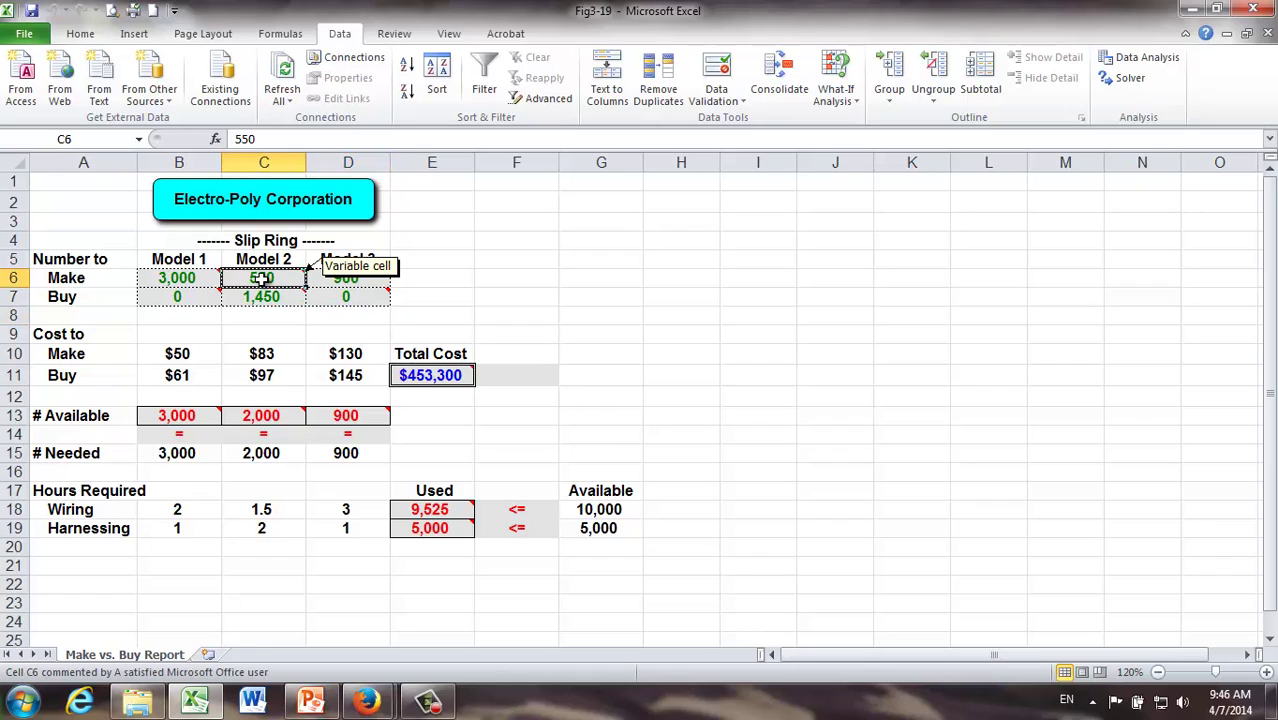
pyautogui.click(408, 512)
pyautogui.click(601, 530)
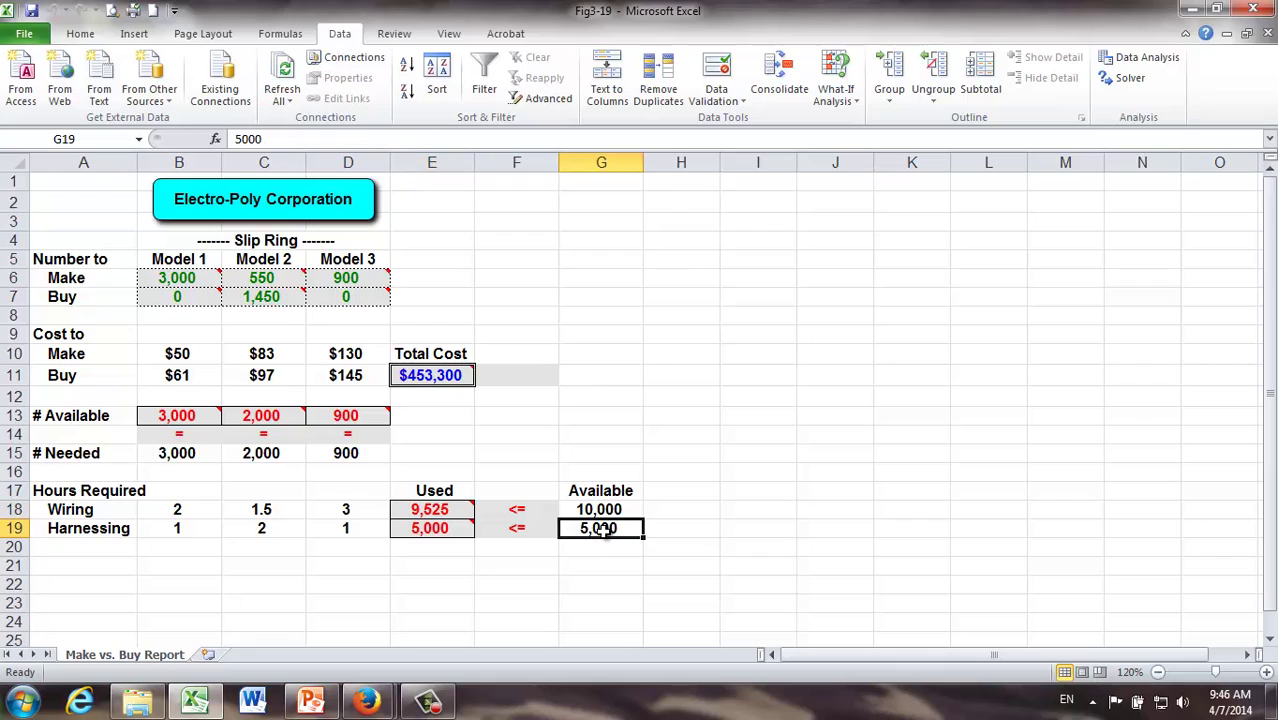
pyautogui.click(262, 279)
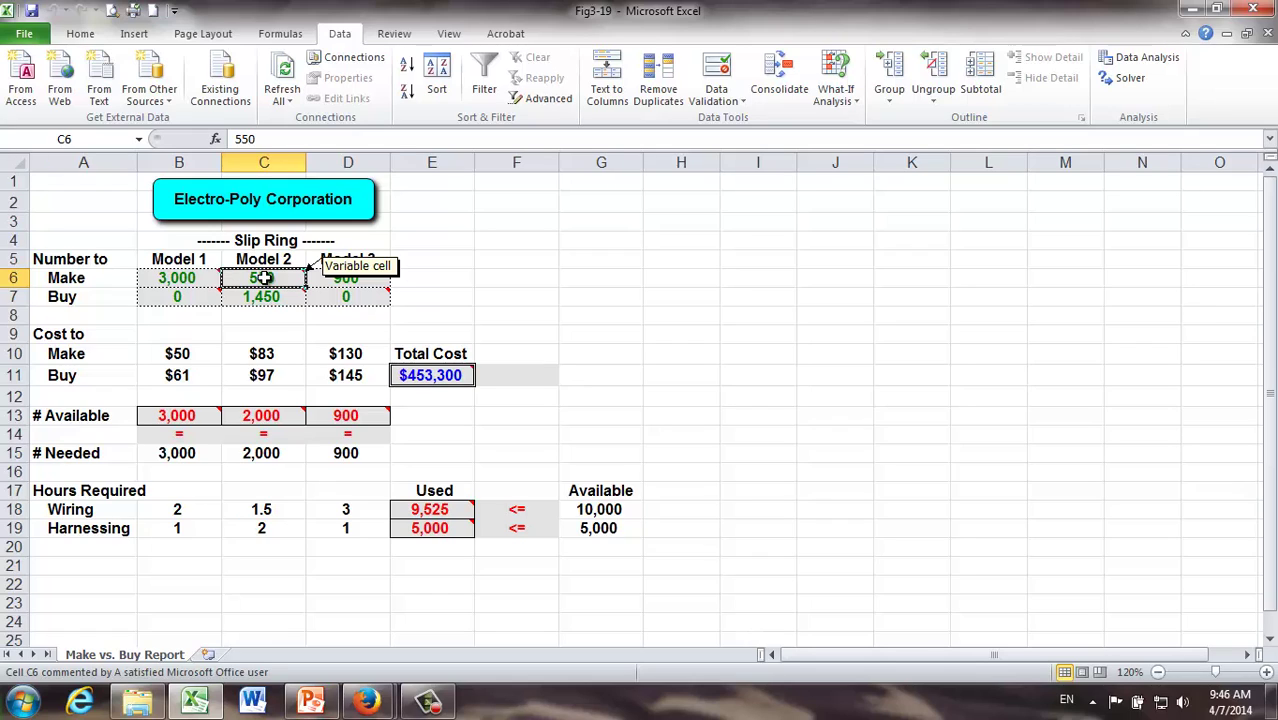
pyautogui.click(261, 297)
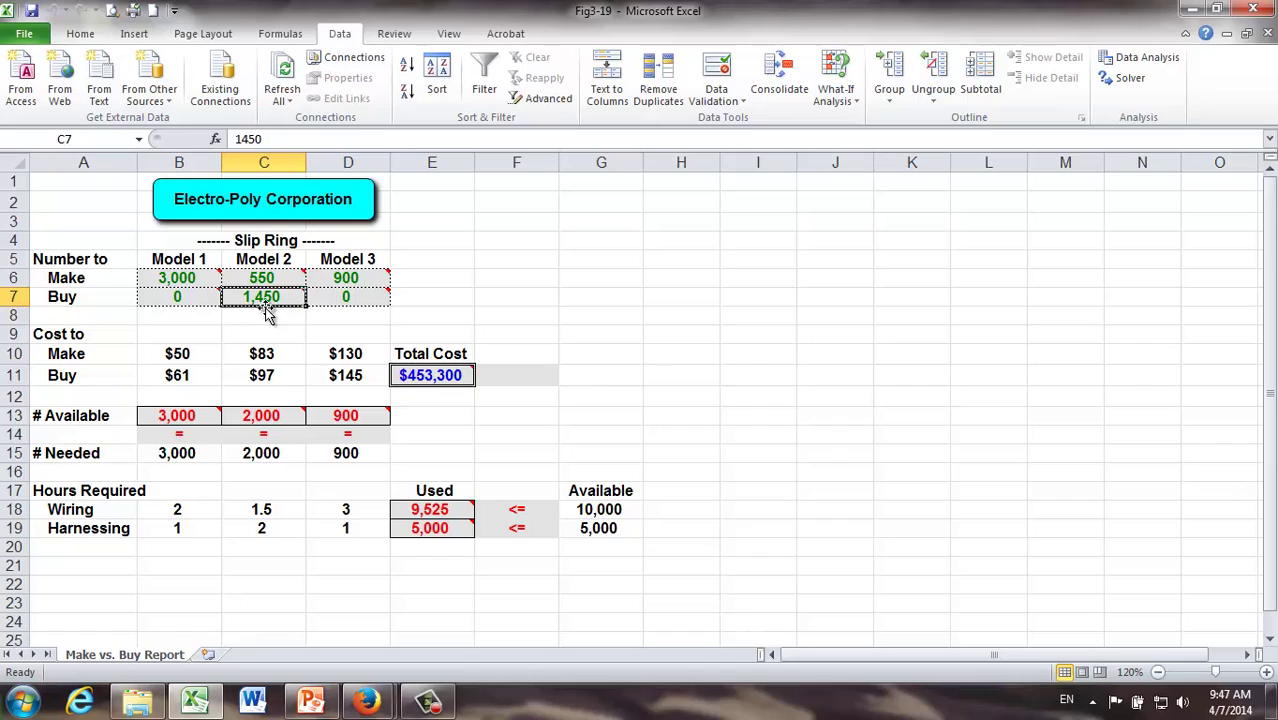
pyautogui.moveTo(262, 297)
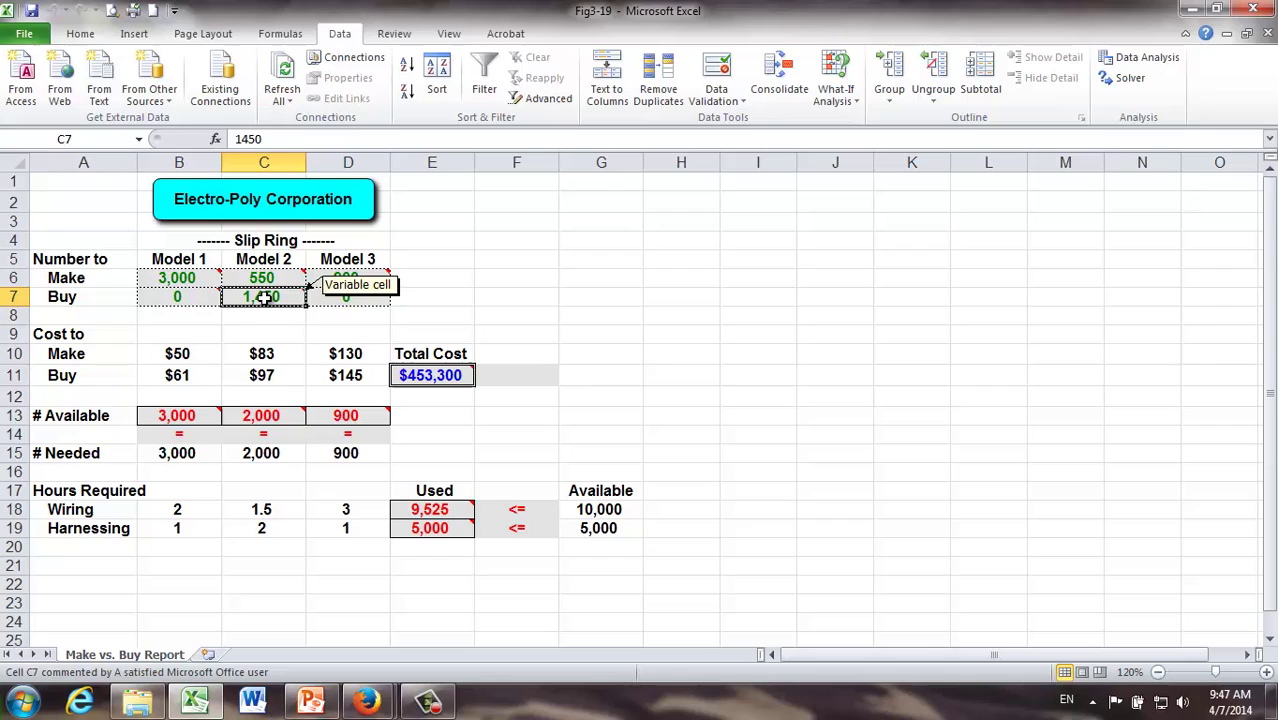
pyautogui.click(275, 332)
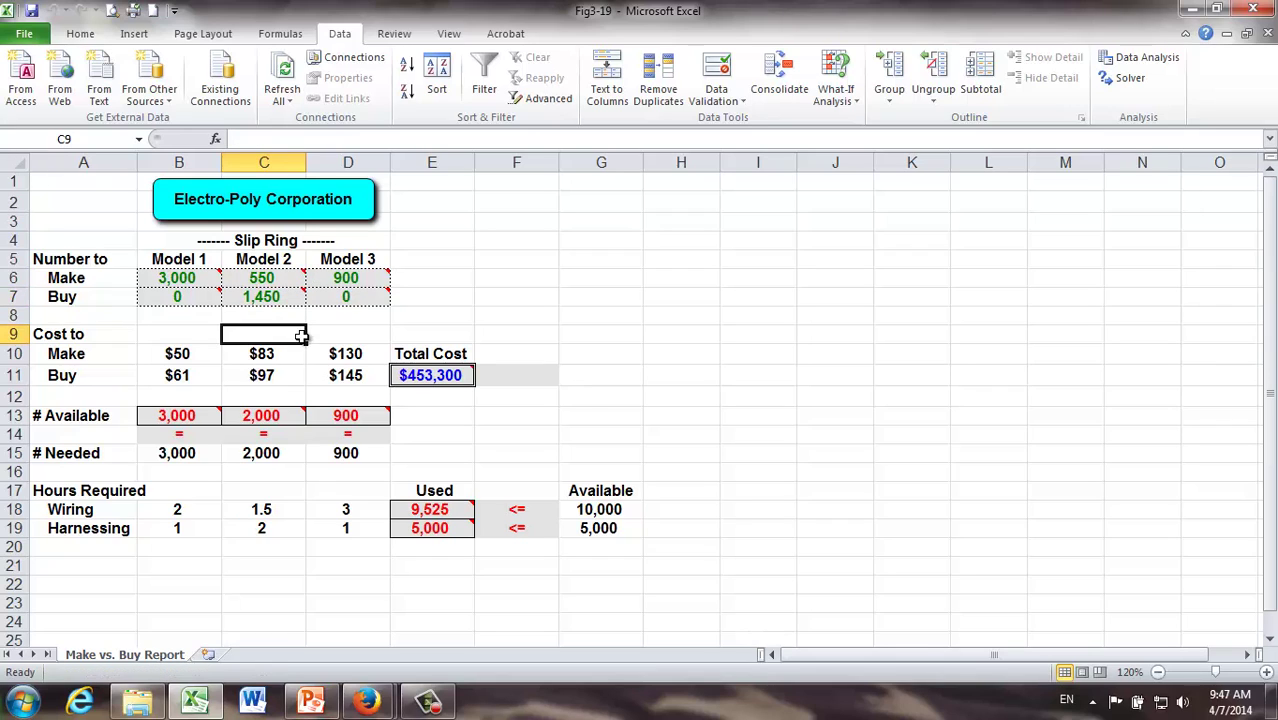
pyautogui.click(428, 375)
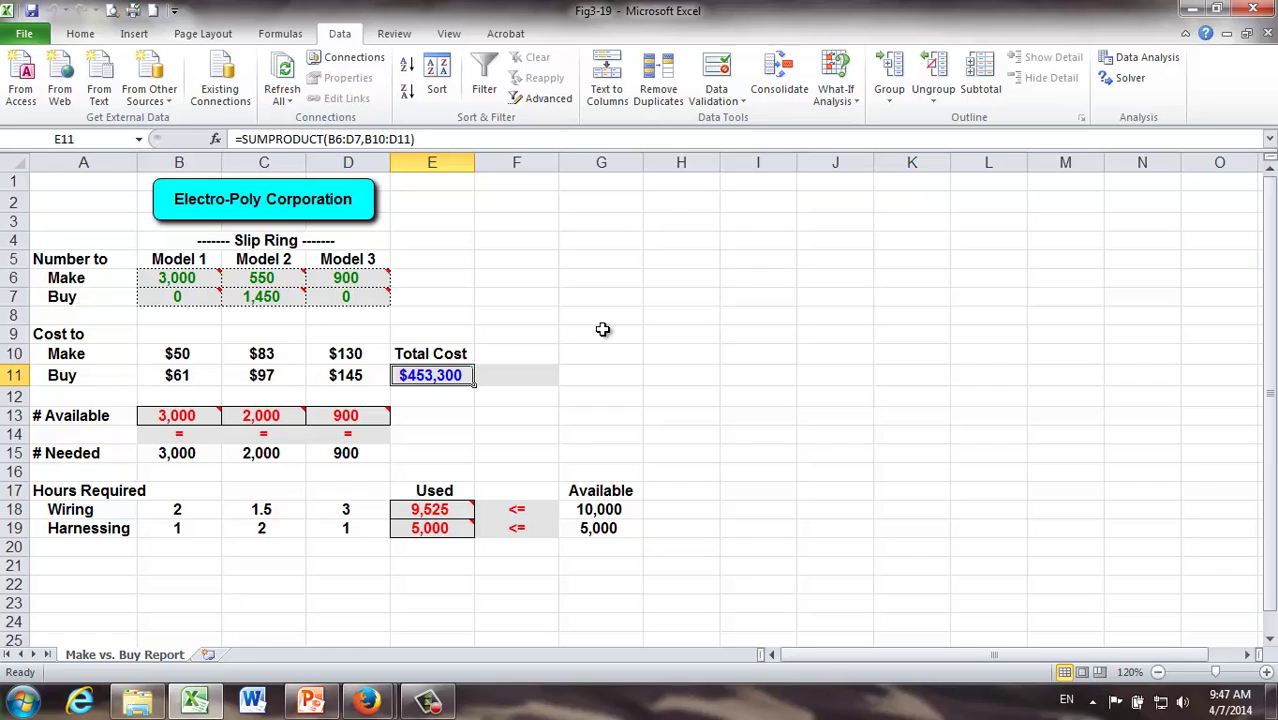
pyautogui.moveTo(430, 375)
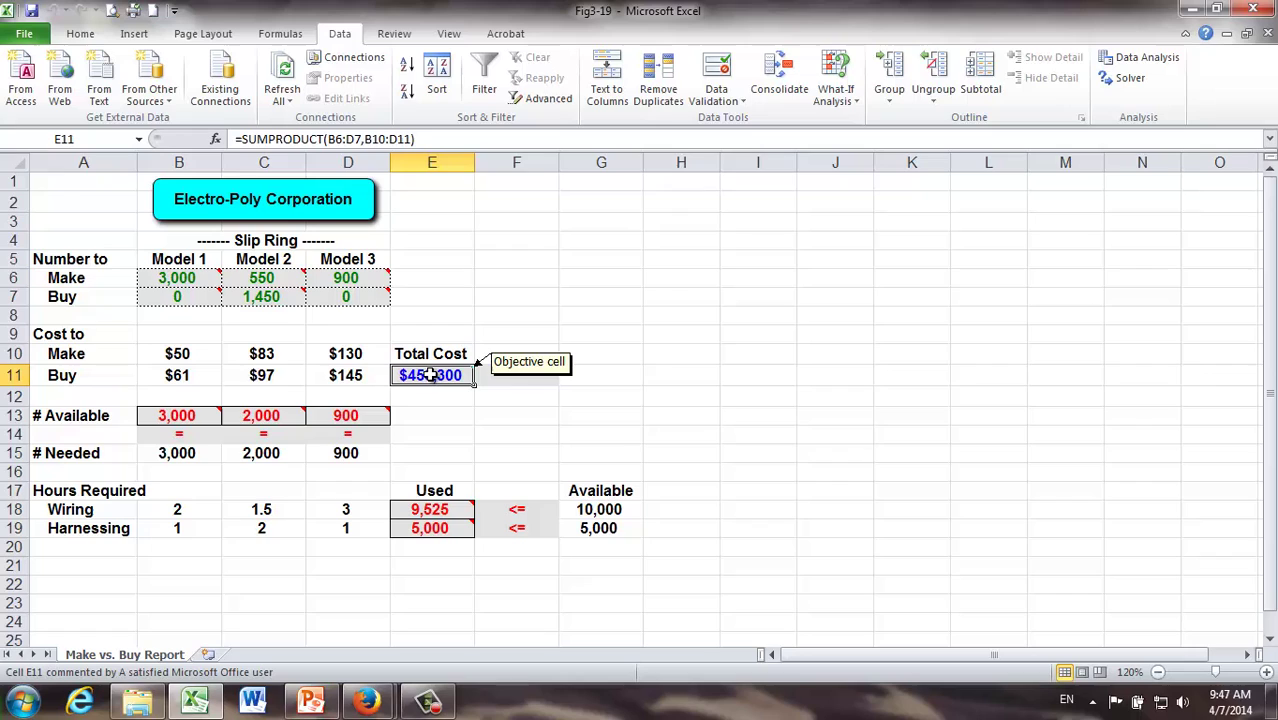